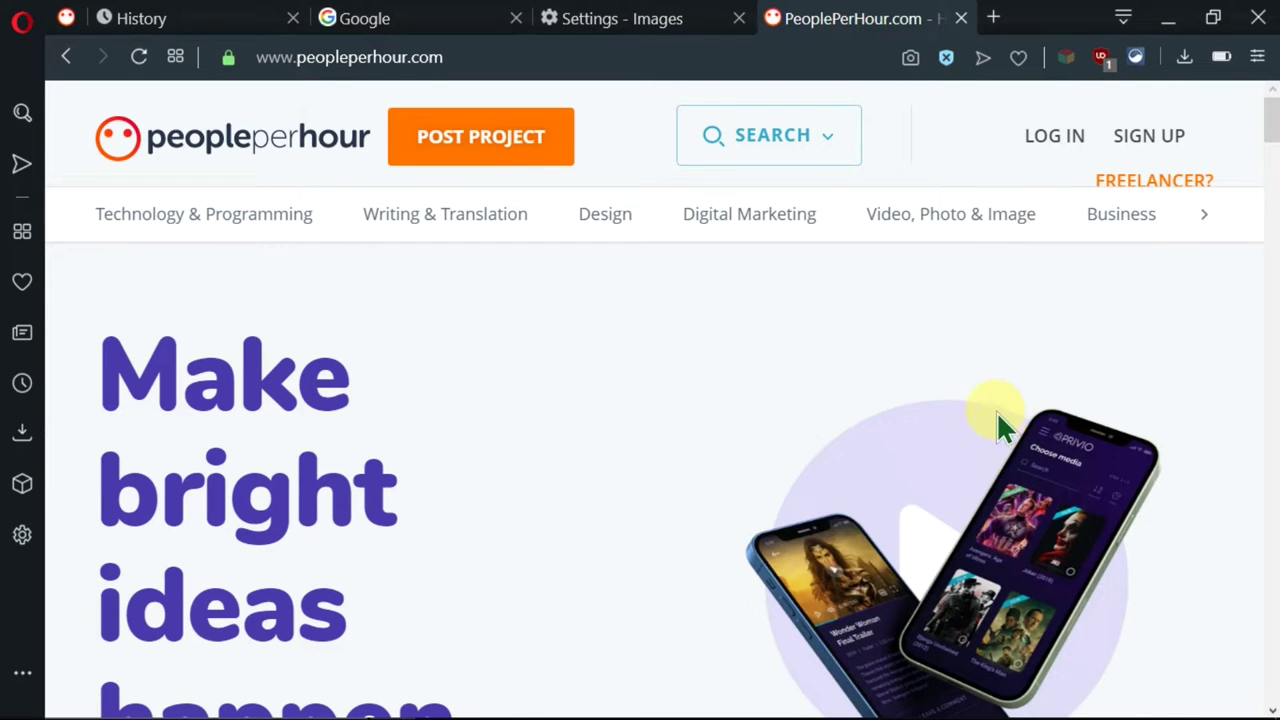
- Scroll the PeoplePerHour home page to look over the landing page
scroll(995, 410, down, 3)
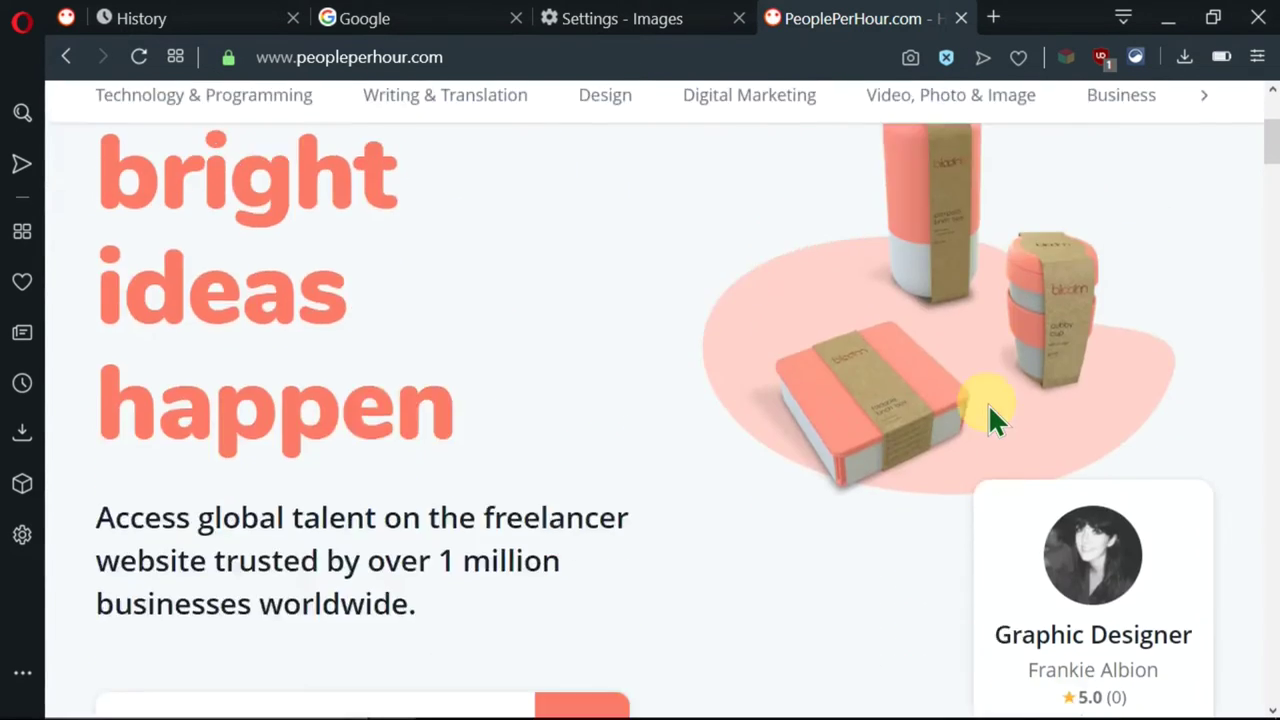
scroll(988, 410, up, 3)
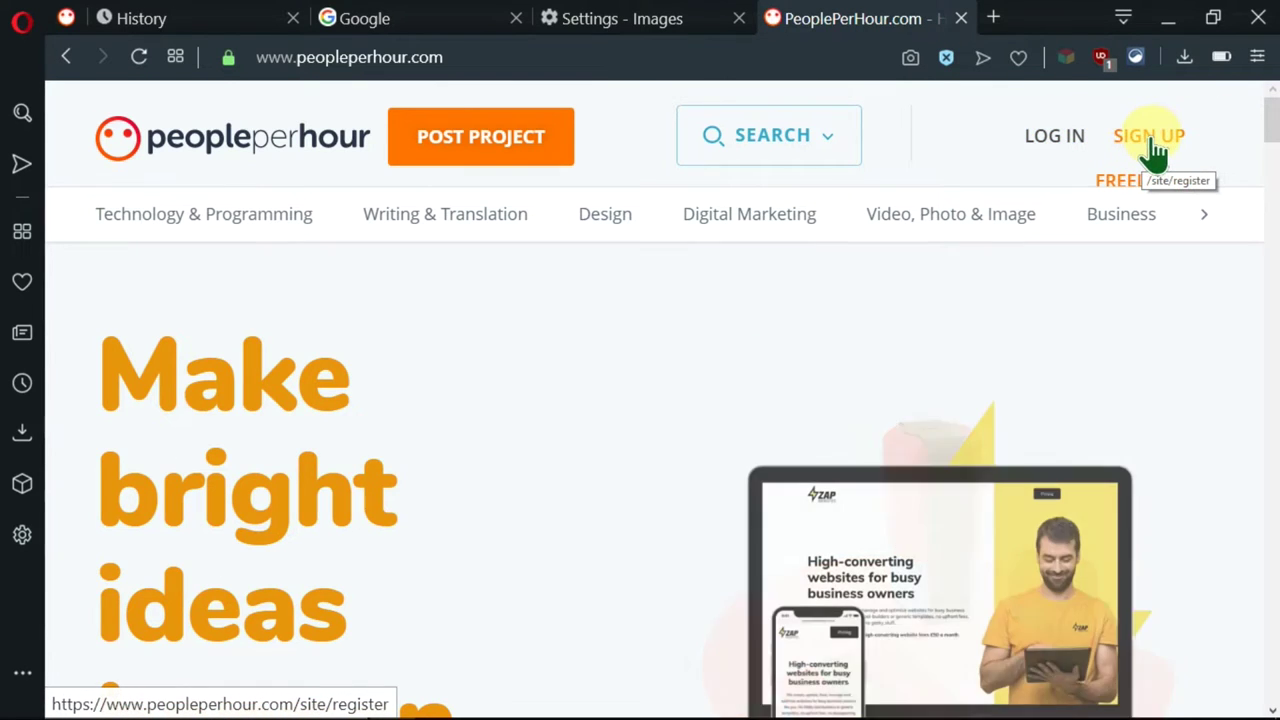
- Open the registration page, pick 'I want to work as a freelancer', and bring the sign-up buttons into view
click(1150, 140)
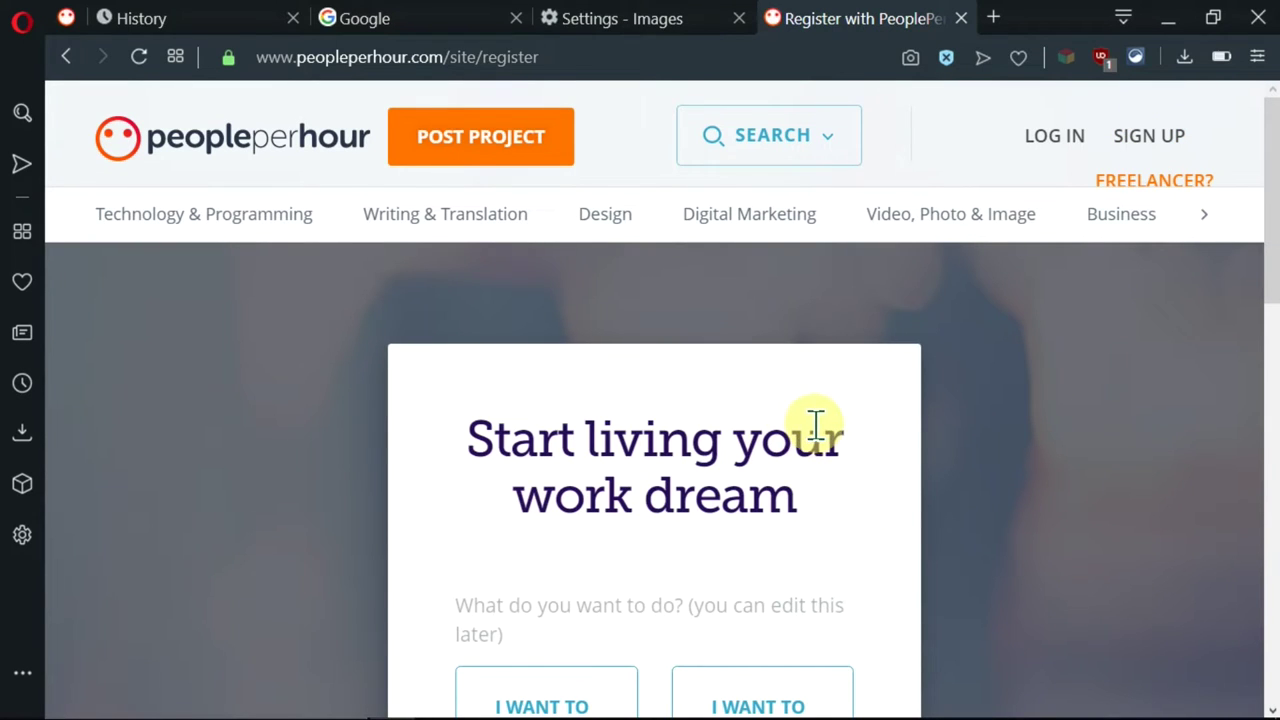
scroll(814, 429, down, 1)
scroll(813, 430, down, 1)
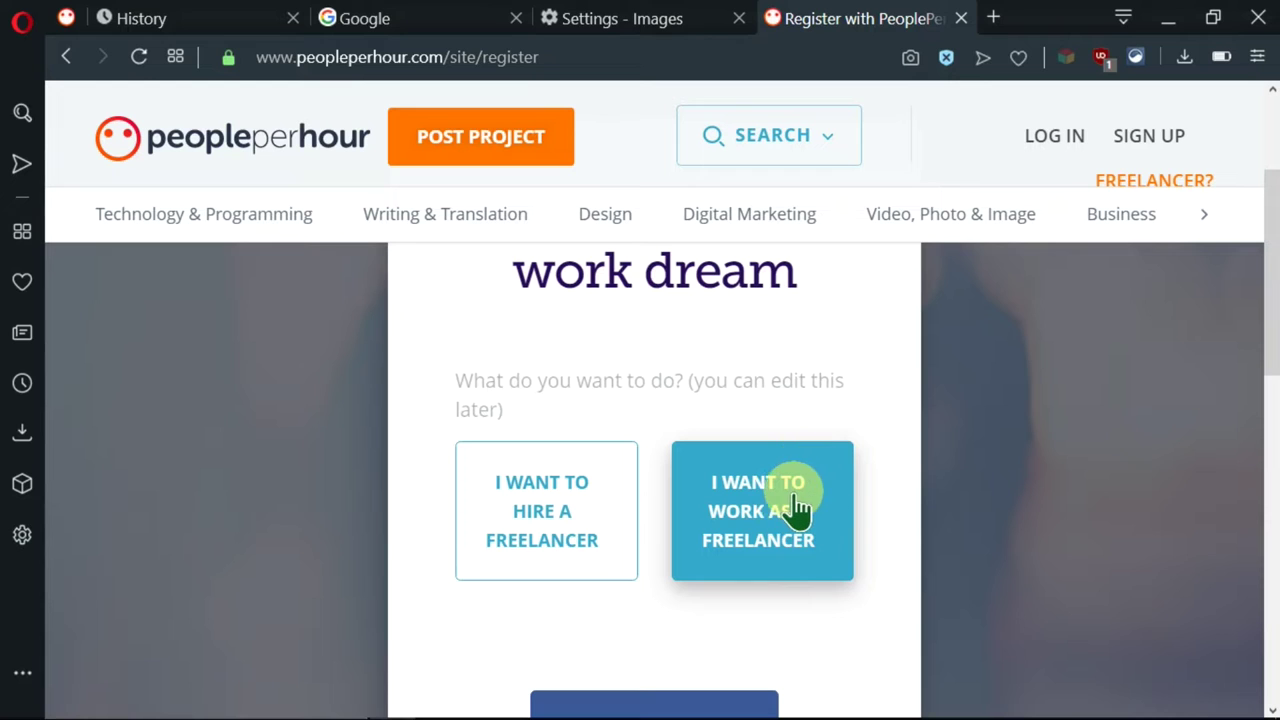
click(790, 510)
scroll(850, 443, down, 3)
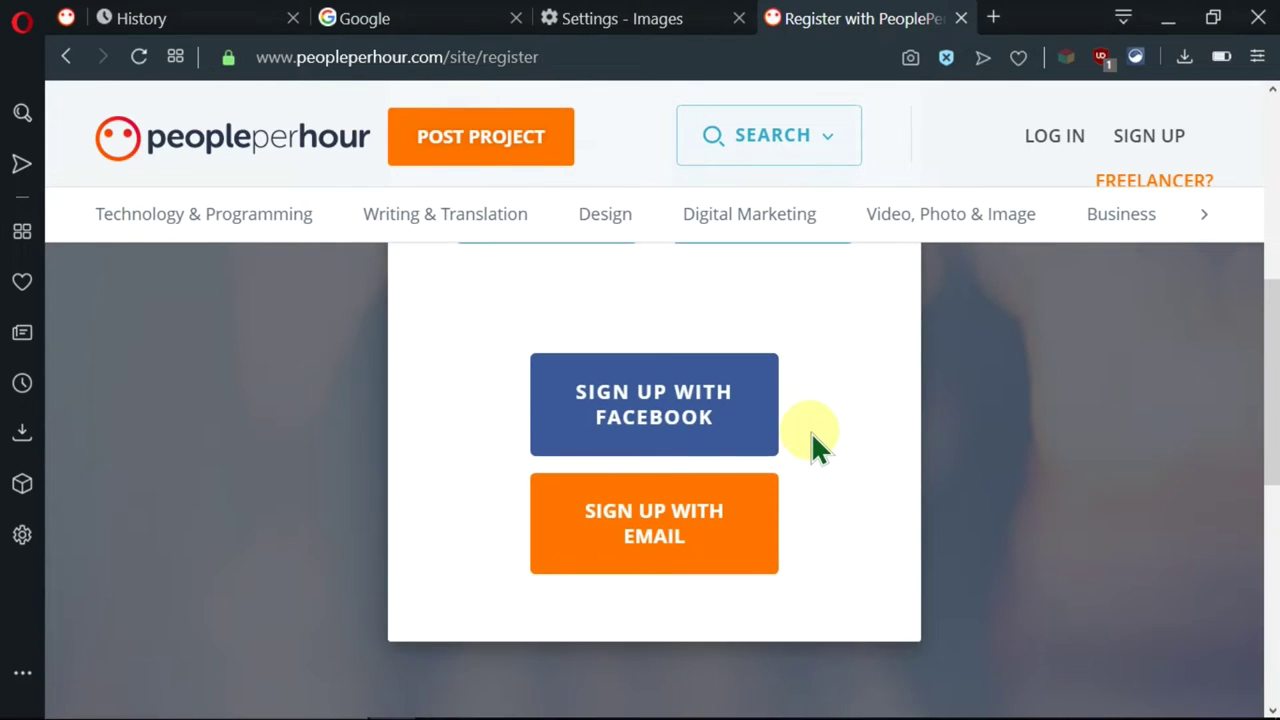
scroll(811, 432, up, 1)
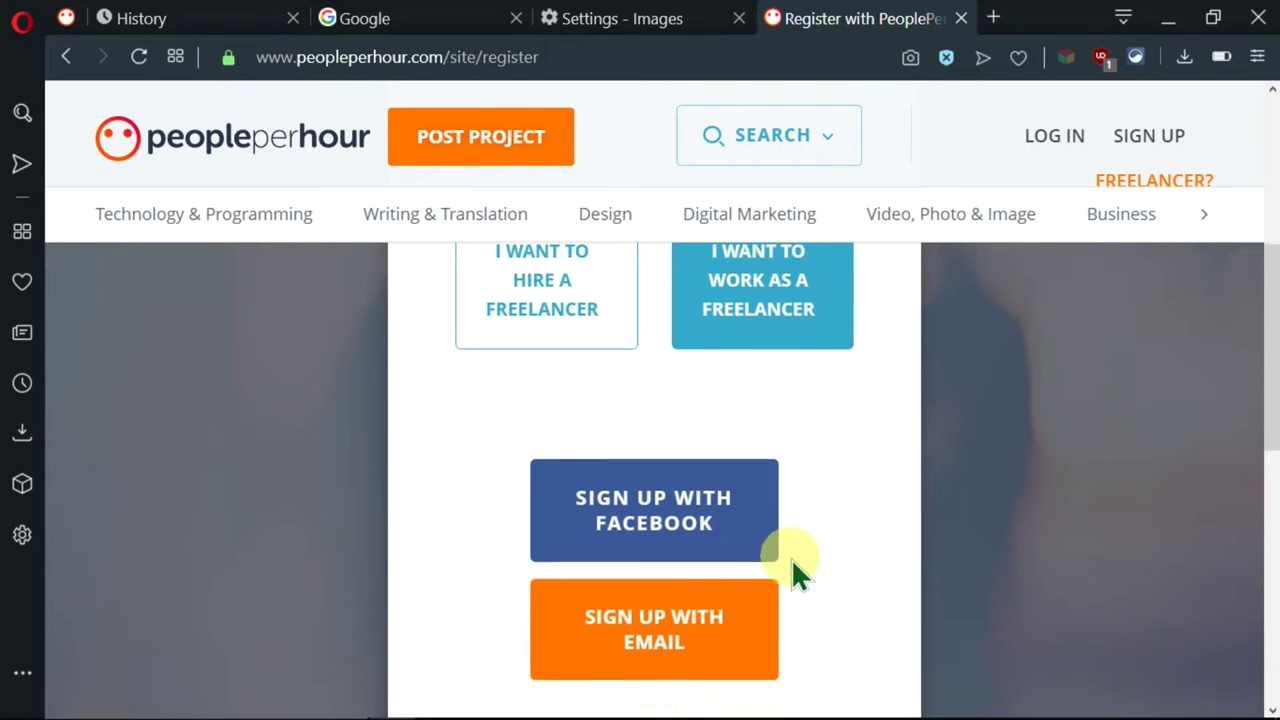
scroll(790, 570, down, 2)
- Sign up with email by entering first name, last name, email and password, then submit
click(712, 448)
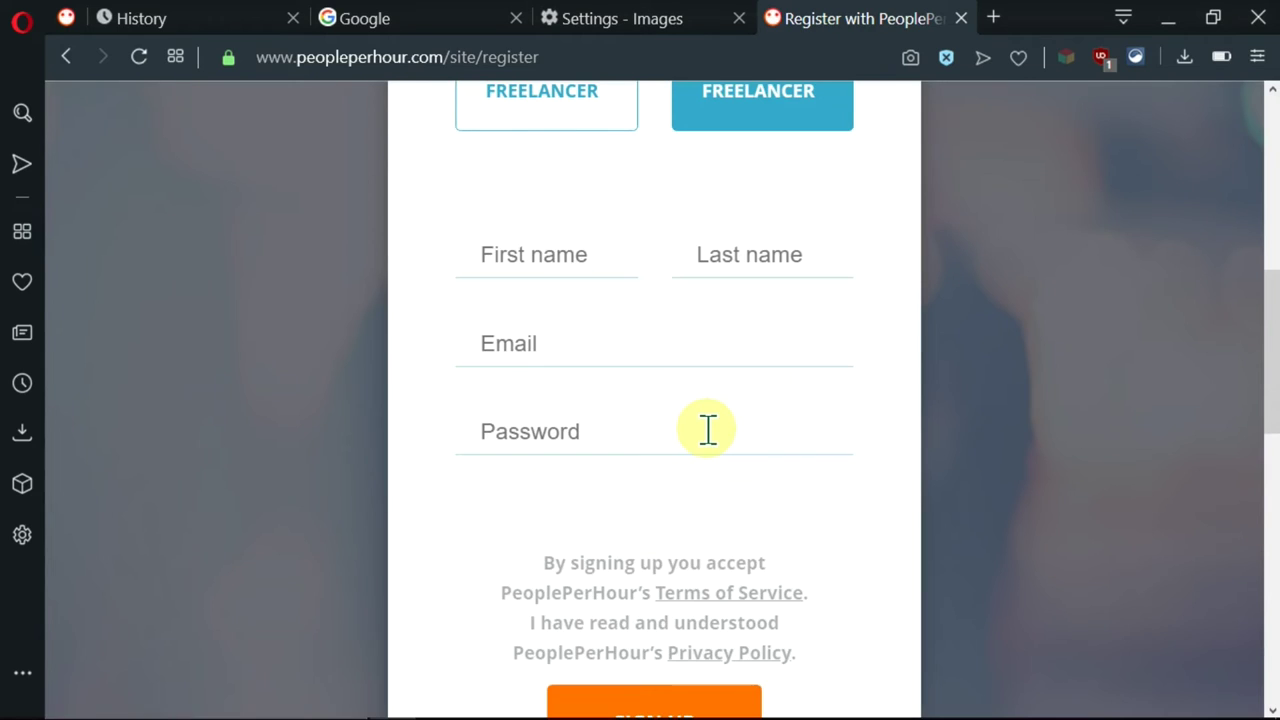
scroll(712, 430, up, 2)
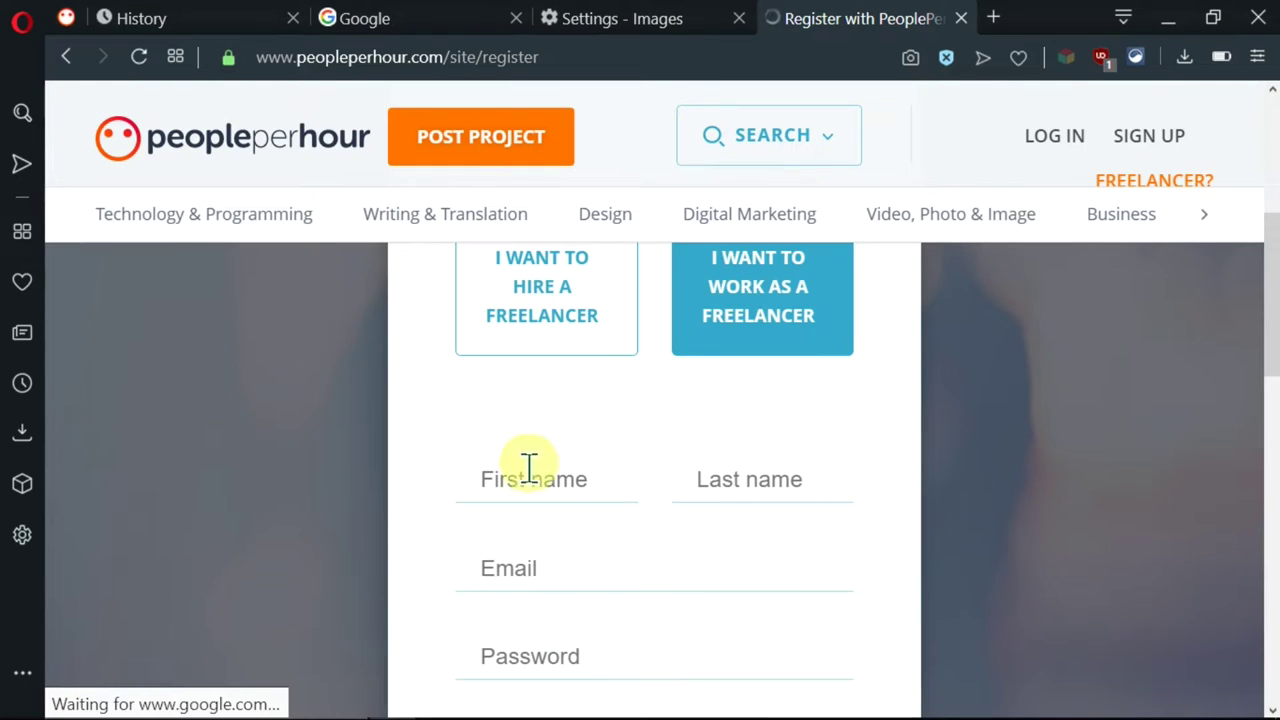
scroll(575, 460, down, 1)
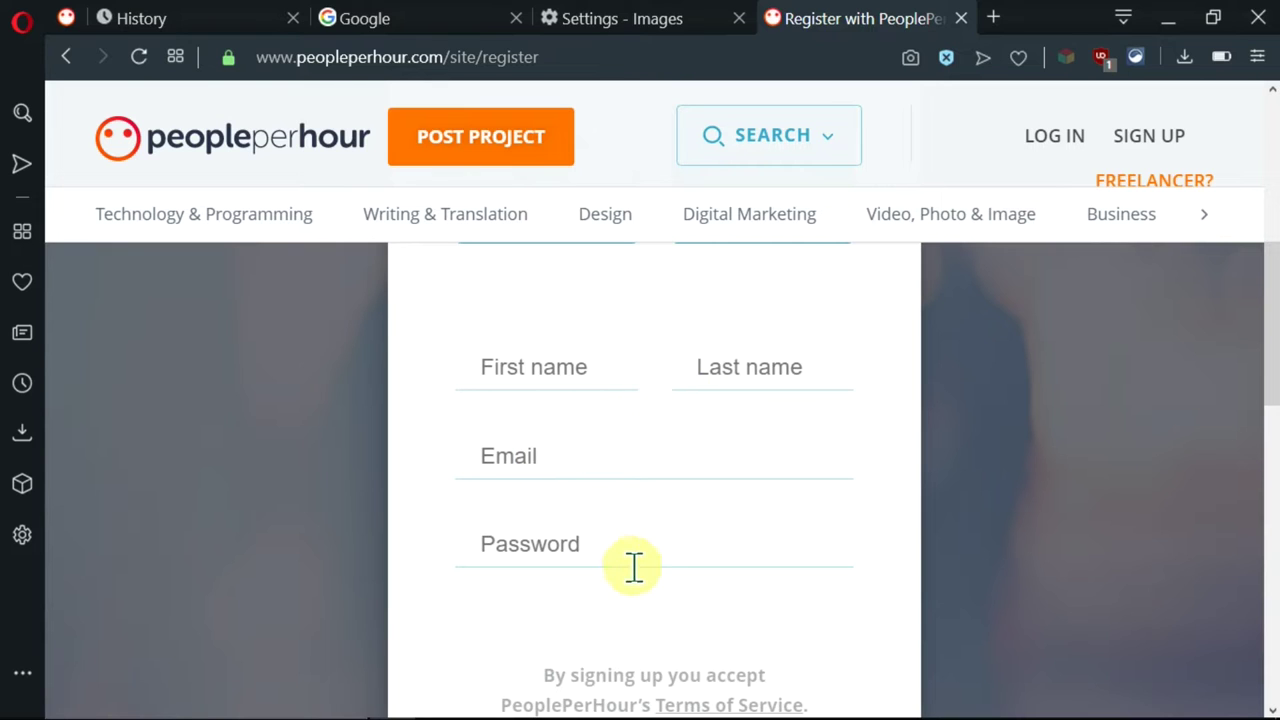
click(546, 368)
scroll(689, 403, down, 3)
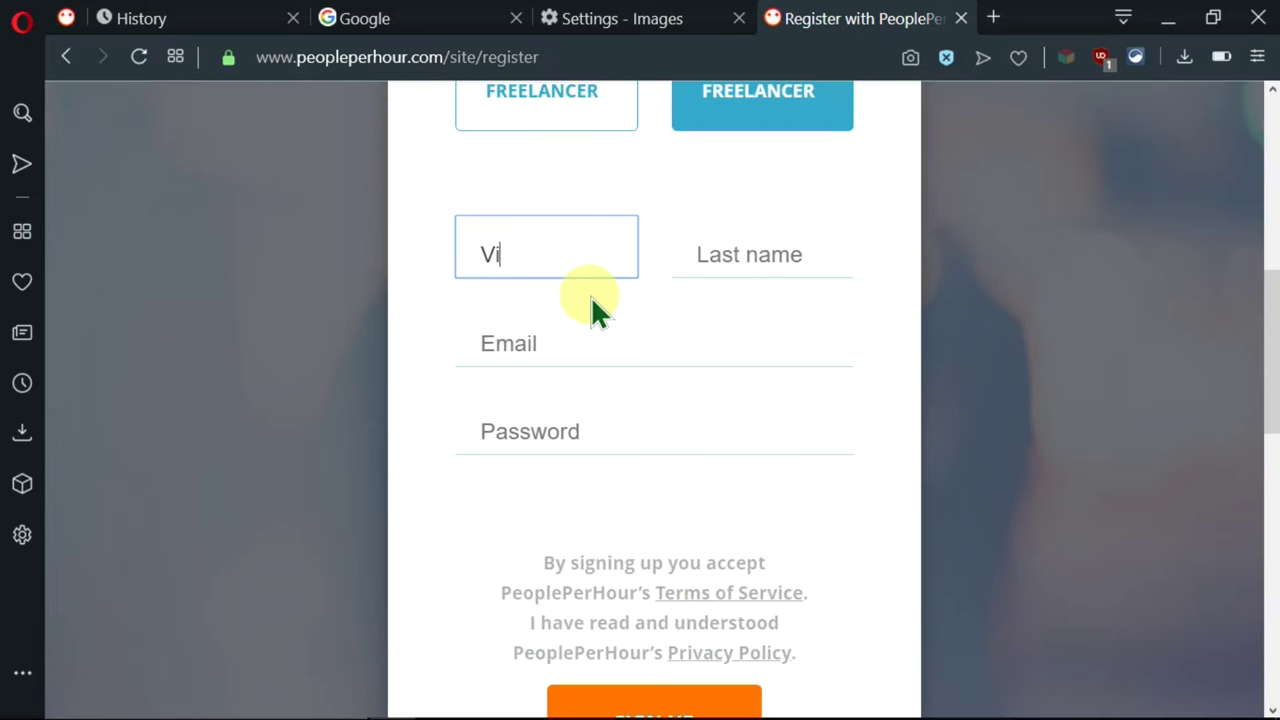
key(Tab)
key(Tab)
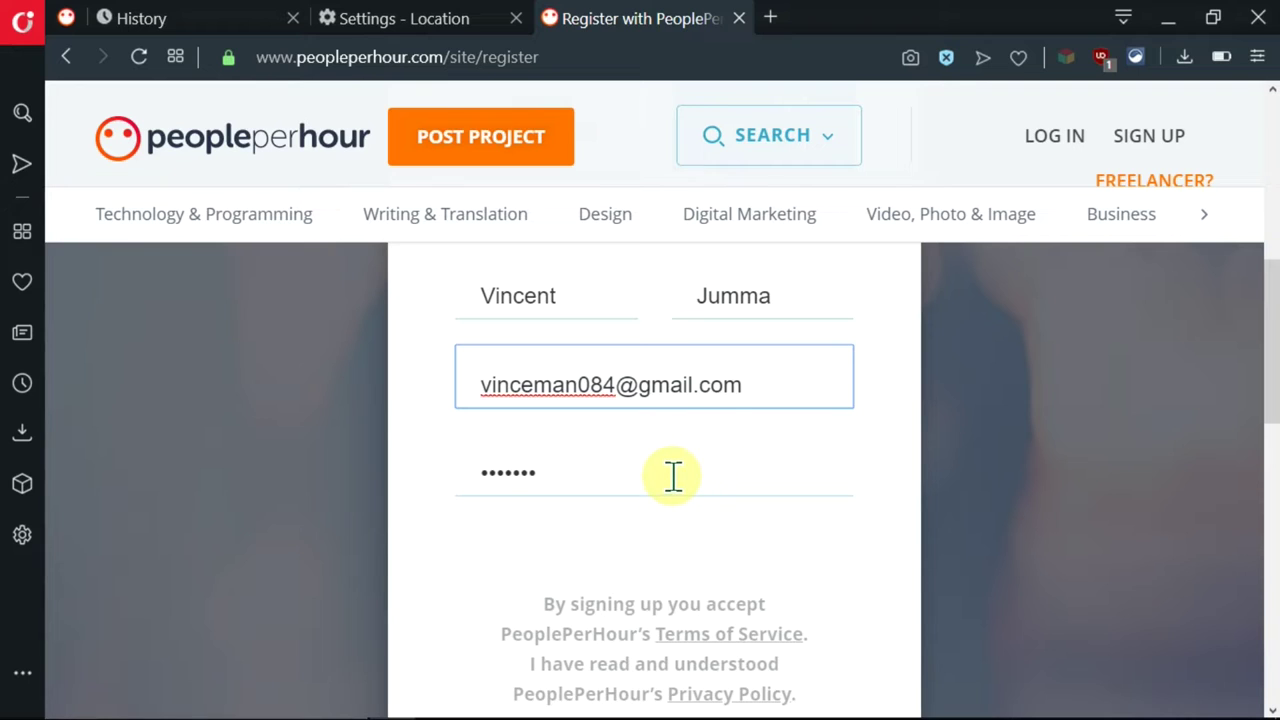
click(673, 477)
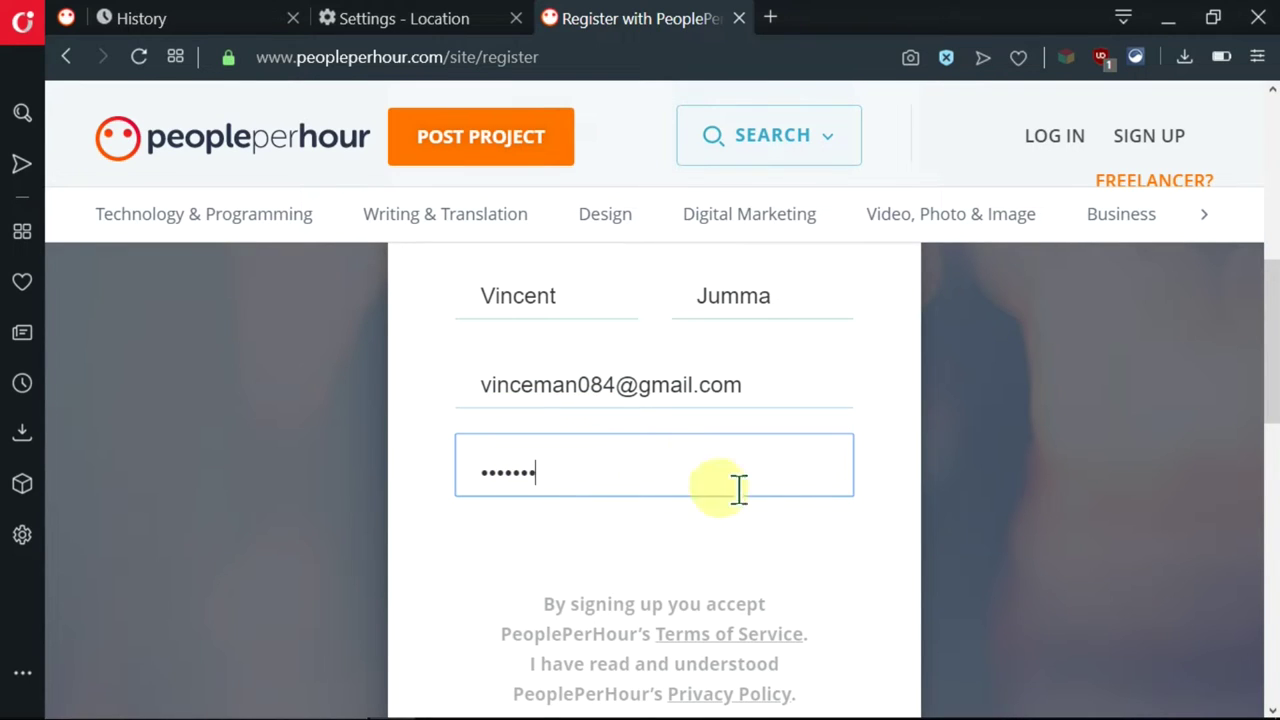
scroll(851, 456, down, 2)
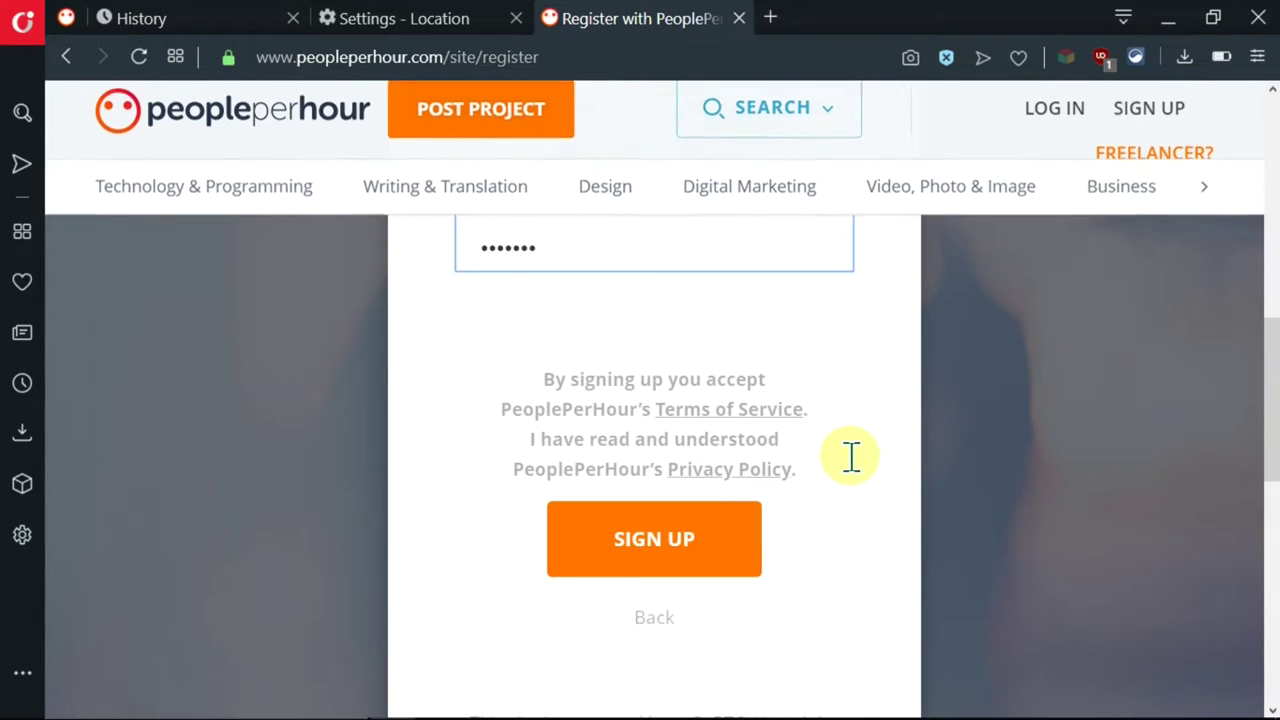
click(751, 541)
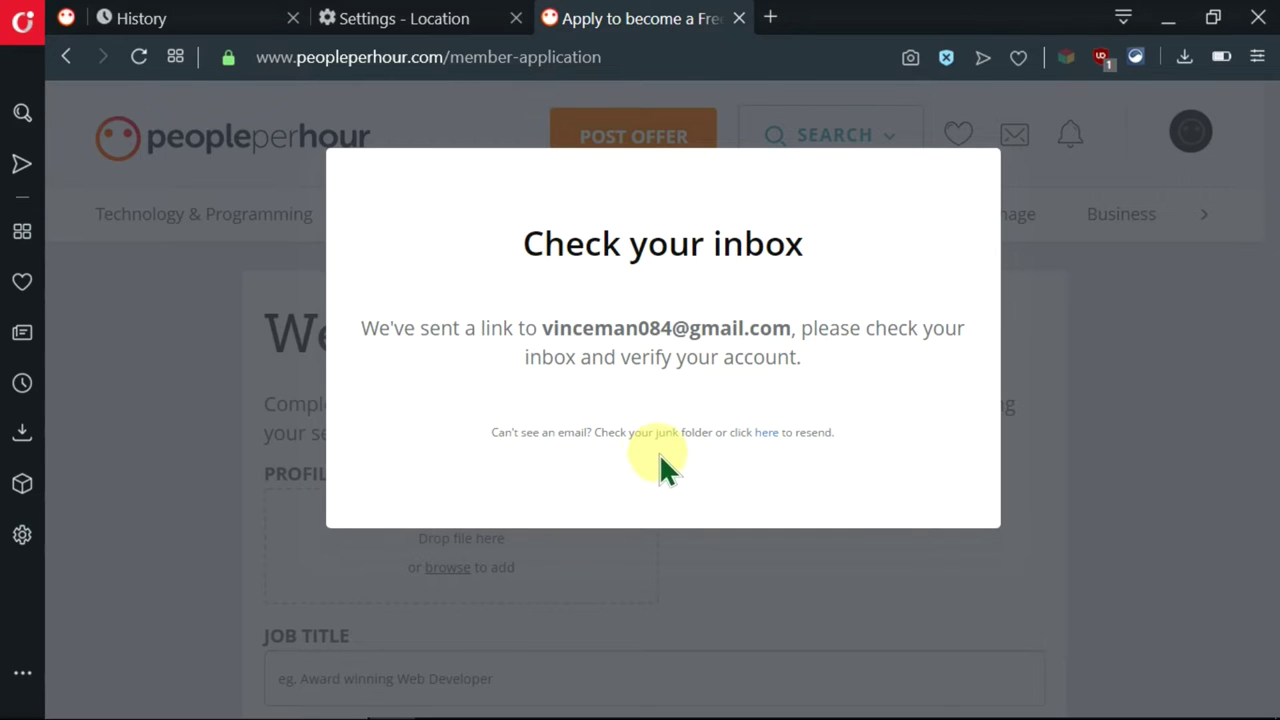
- Highlight the junk-folder hint in the 'Check your inbox' notice
drag(597, 432, 751, 437)
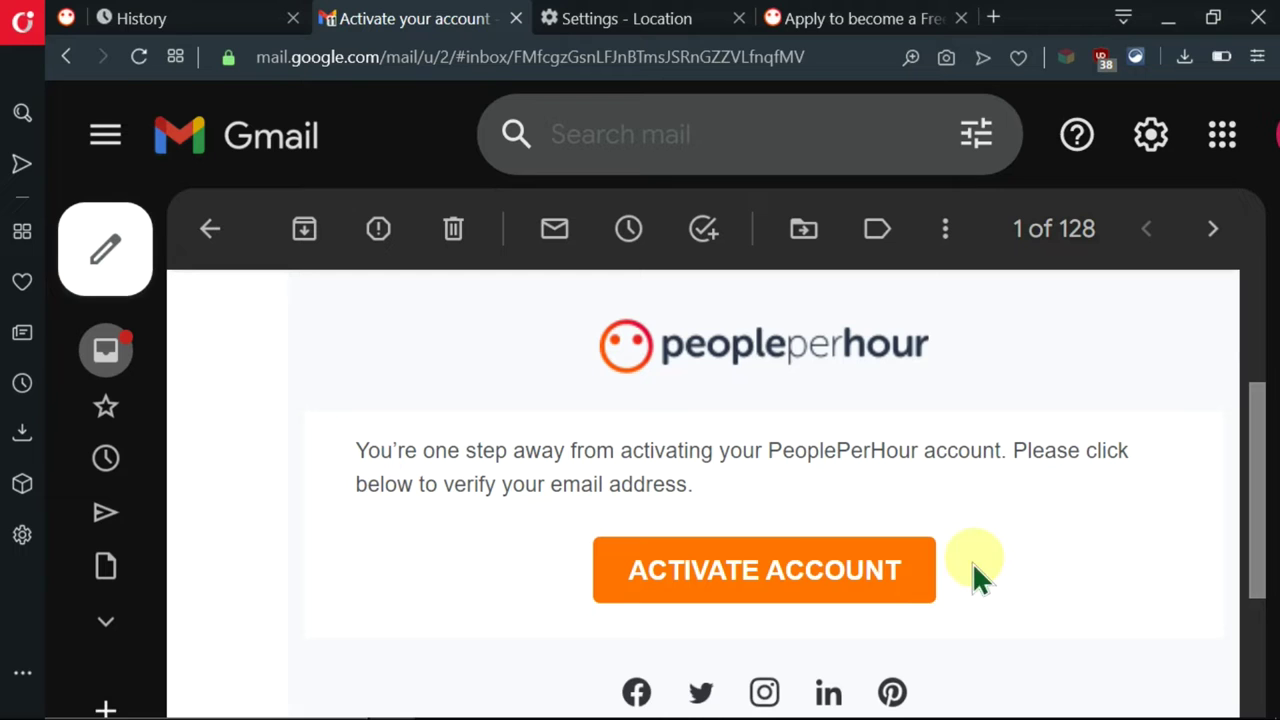
- Click ACTIVATE ACCOUNT in the Gmail 'Activate your account' email
click(820, 588)
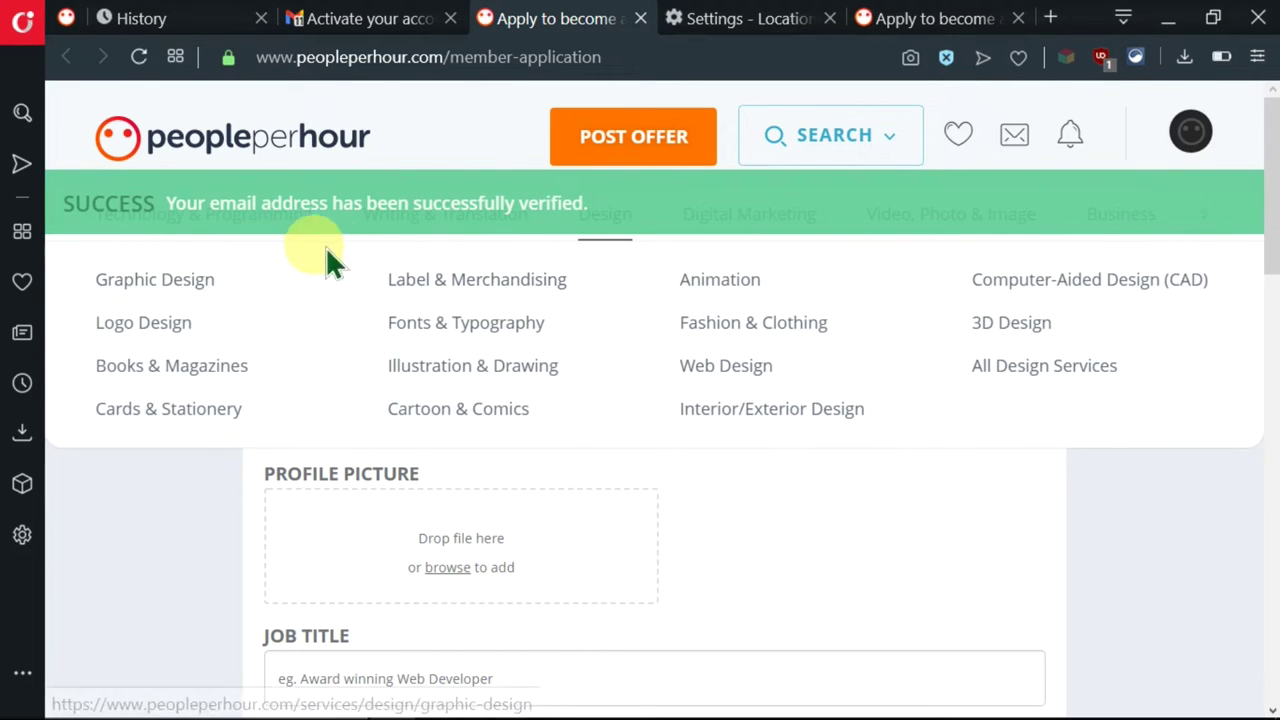
- Zoom in on the application page and scroll to the Profile Picture drop zone
mouse_move(470, 240)
key(ctrl+plus)
key(ctrl+plus)
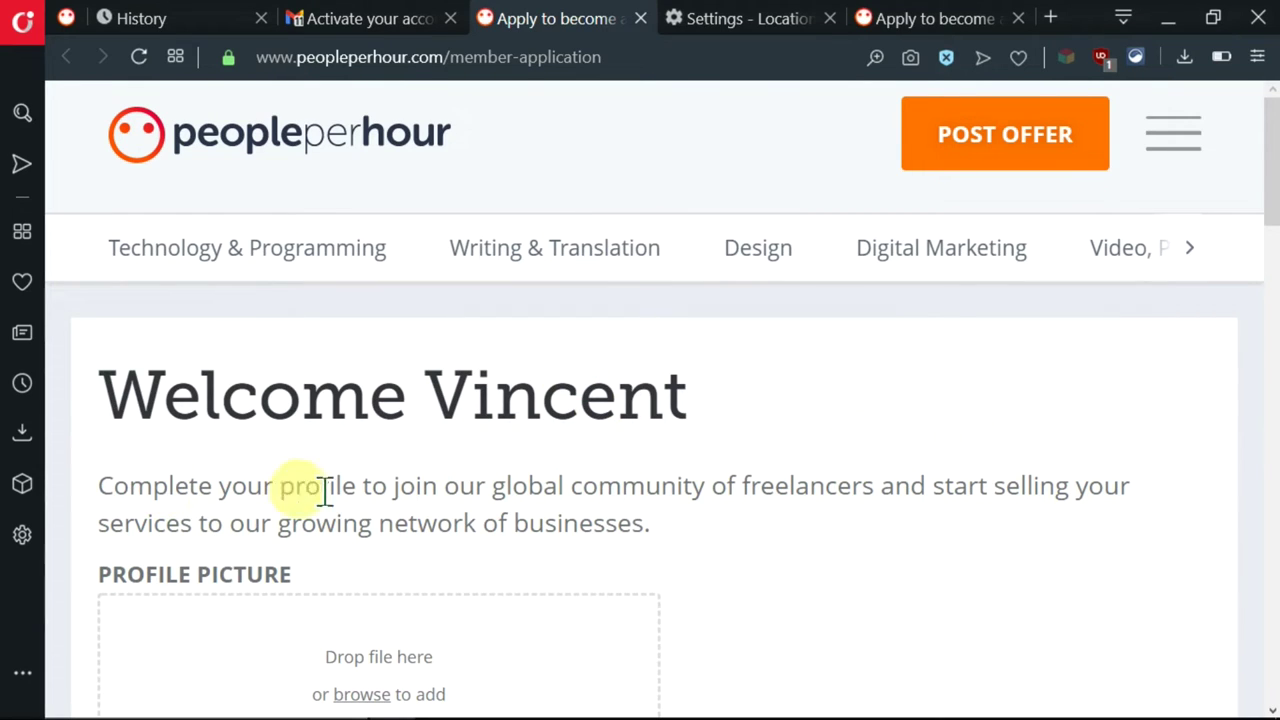
scroll(673, 488, down, 1)
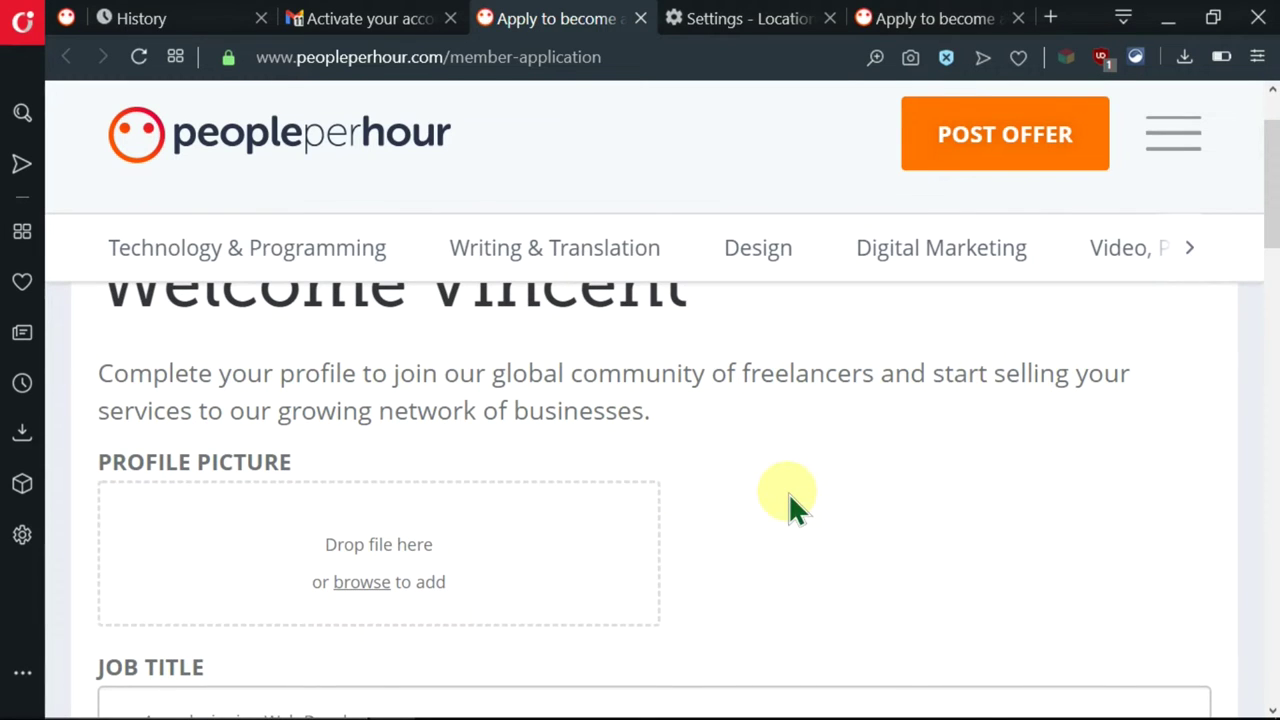
scroll(640, 450, down, 1)
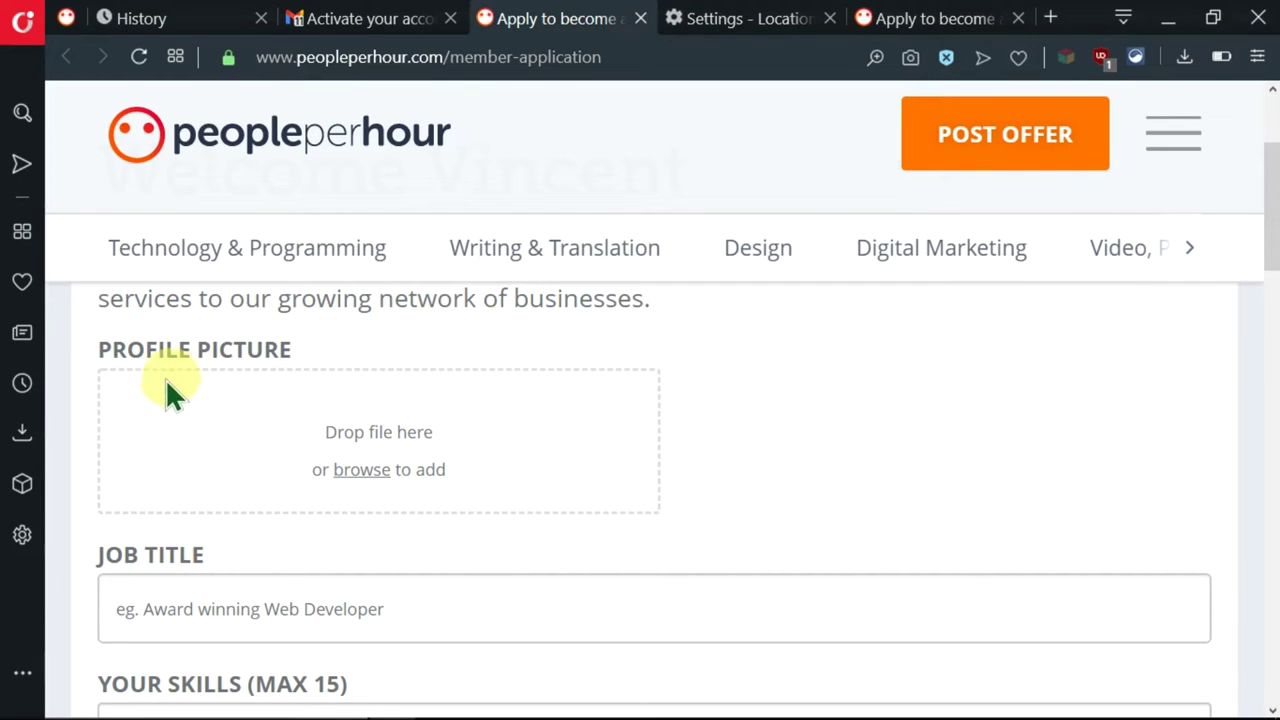
scroll(265, 385, down, 1)
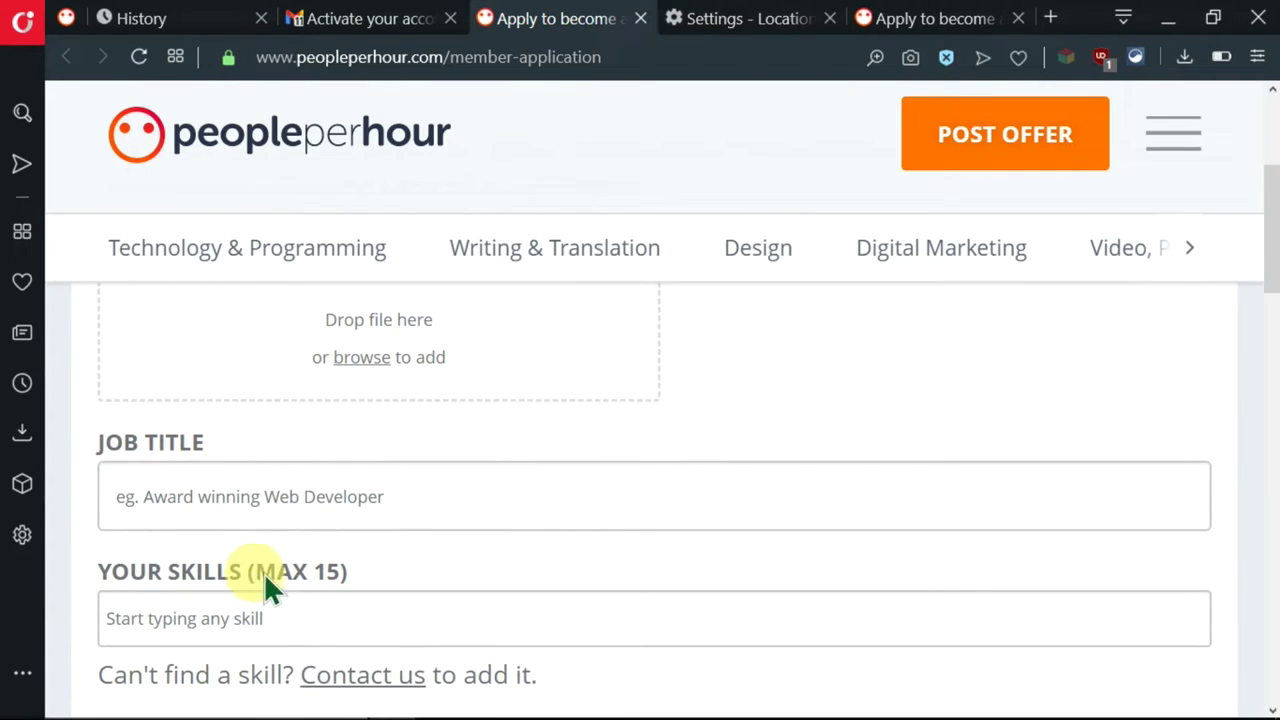
scroll(557, 448, up, 1)
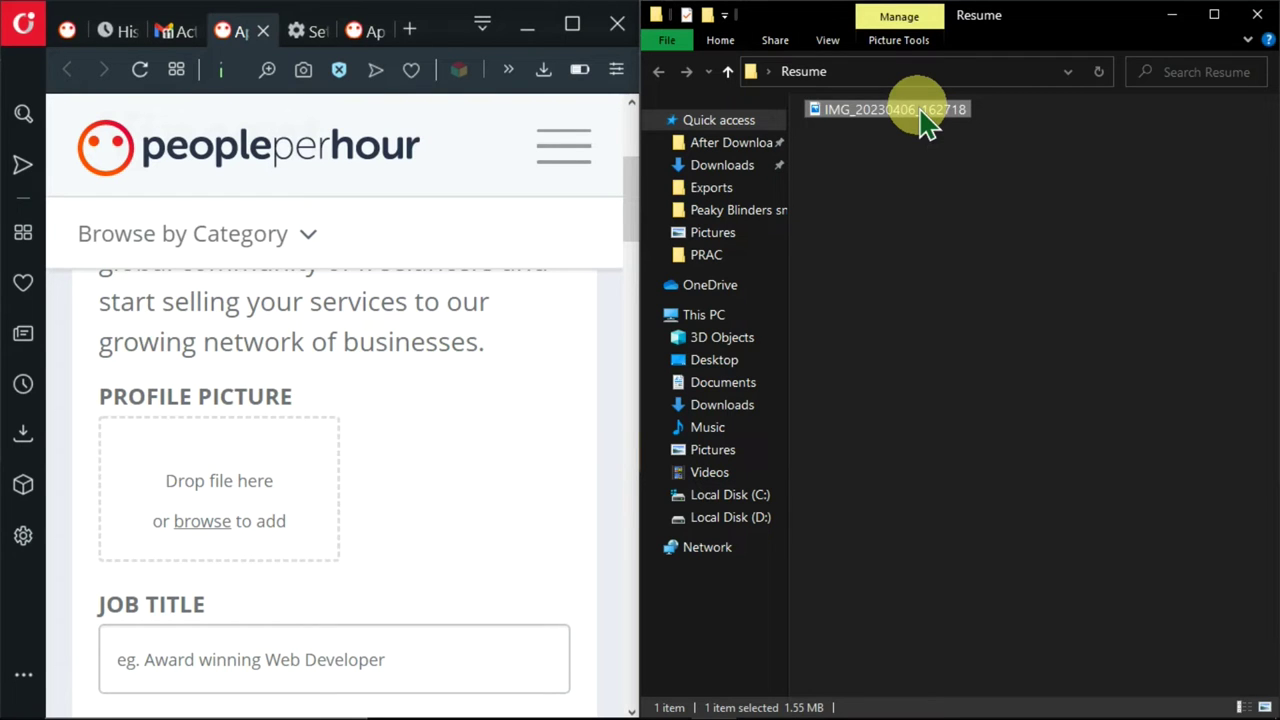
- Drag IMG_20230406_162718 from the Resume folder into Profile Picture and maximize the browser
drag(929, 123, 226, 490)
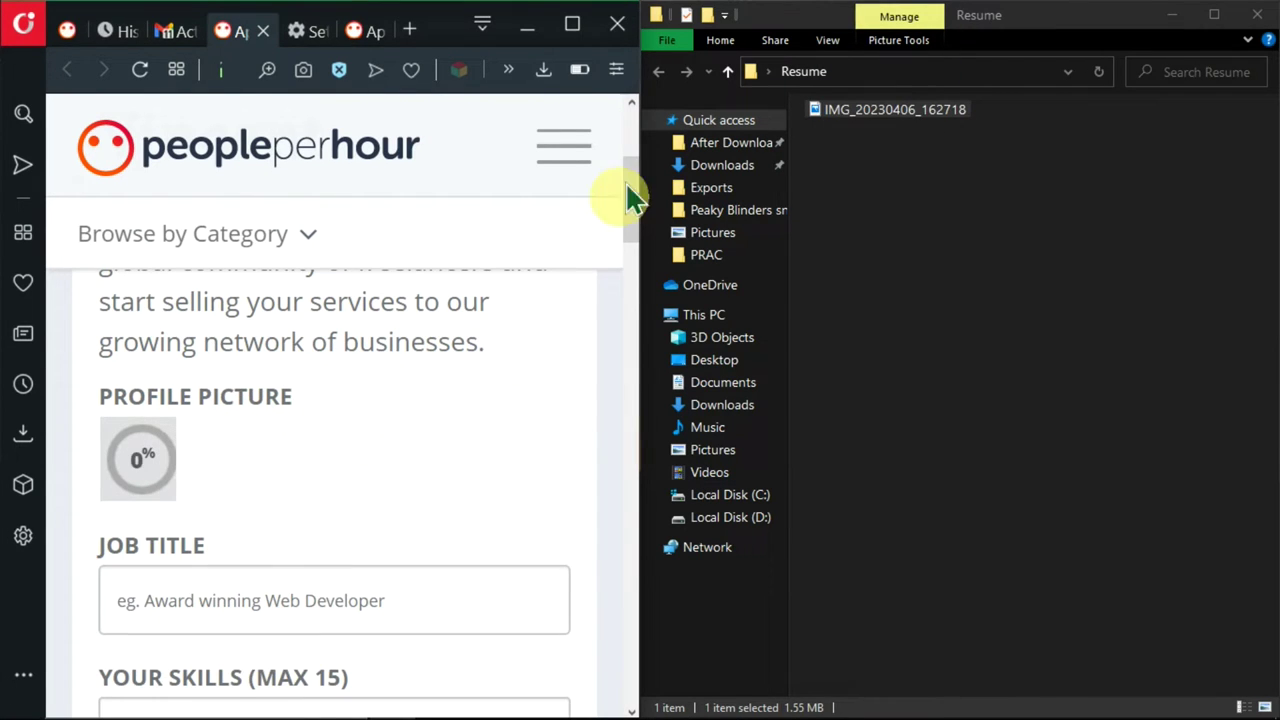
click(572, 22)
scroll(445, 450, up, 1)
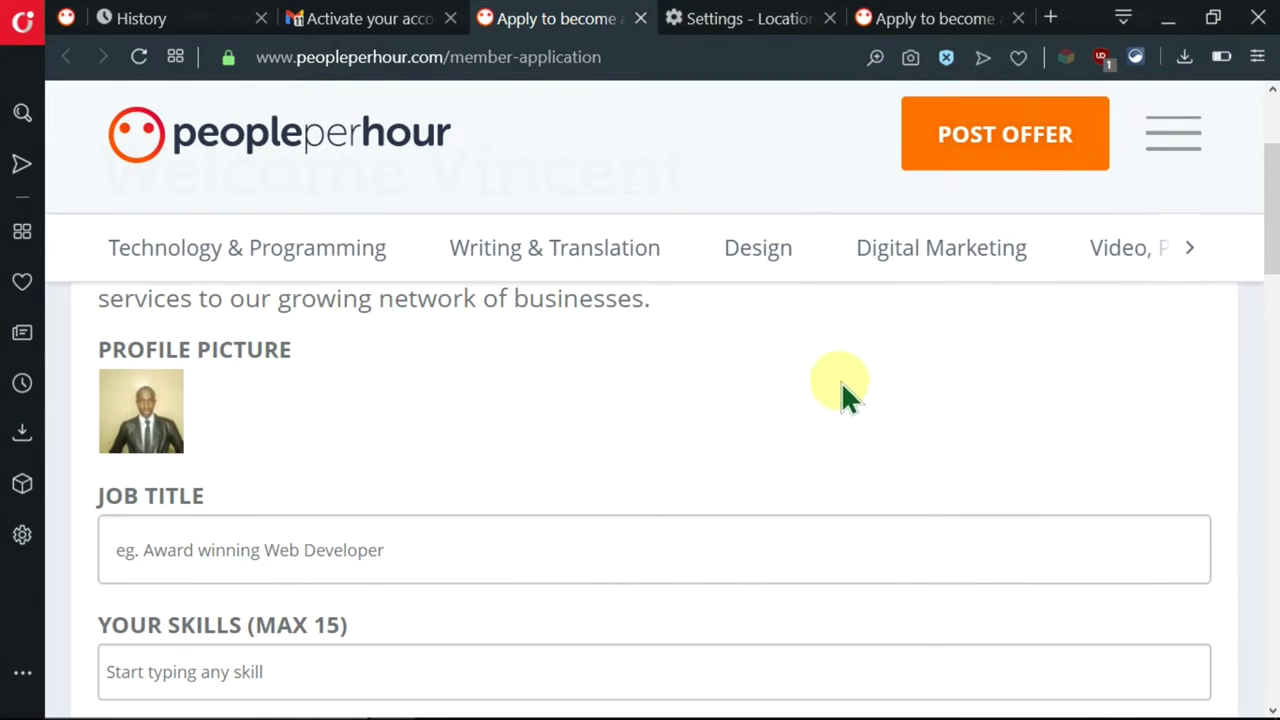
scroll(840, 388, up, 1)
scroll(586, 414, down, 1)
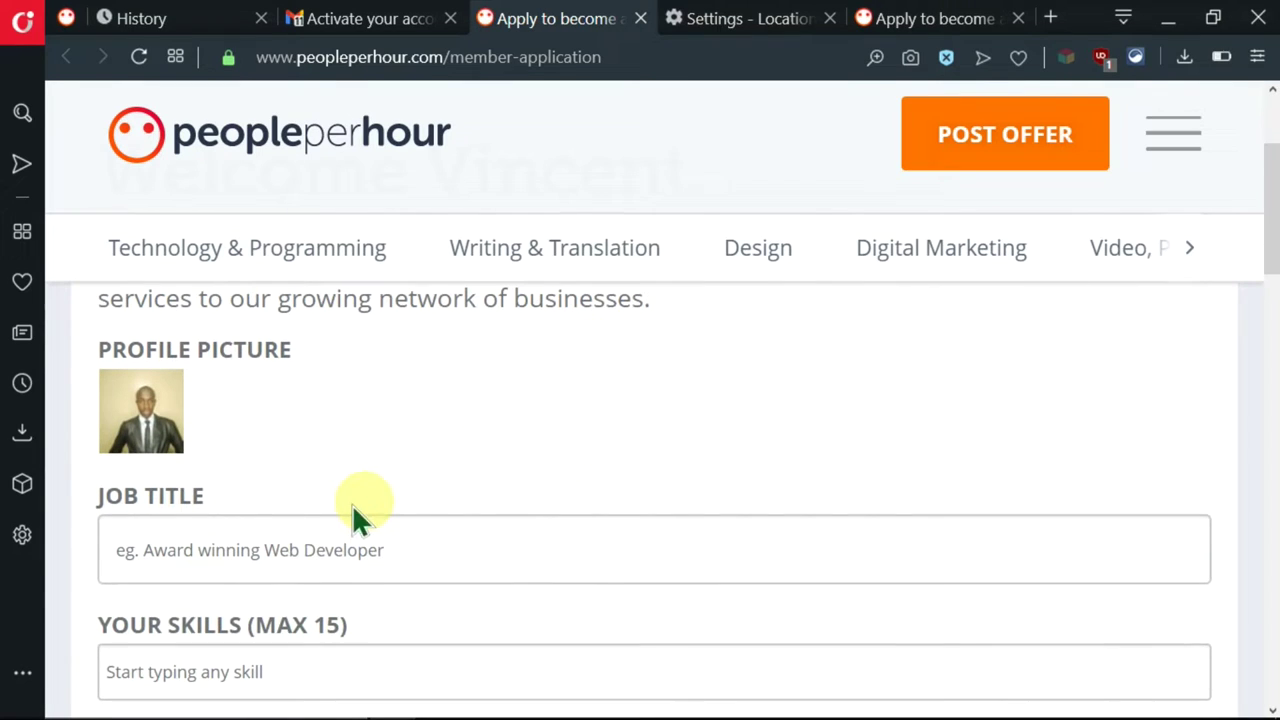
- Select the line 'Graphics Design Artist and Pictorial Illustrator' in the Graphics Design Profile document
scroll(478, 530, down, 1)
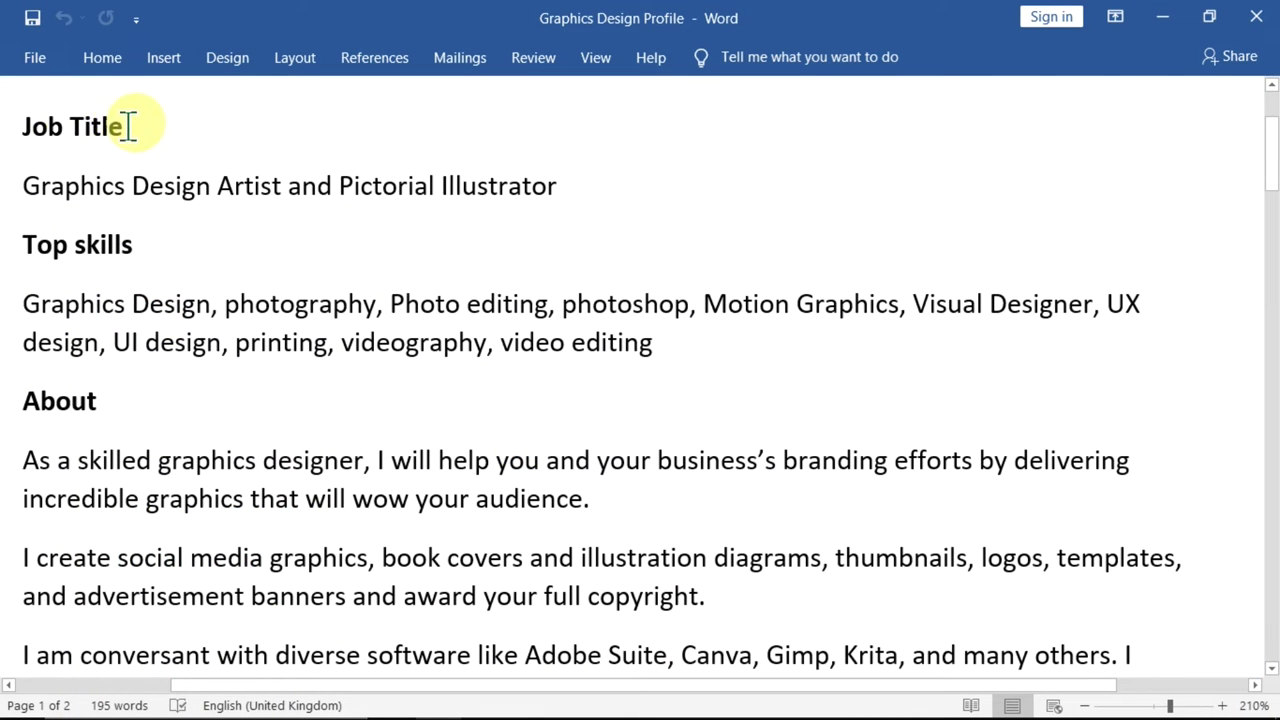
drag(128, 126, 30, 126)
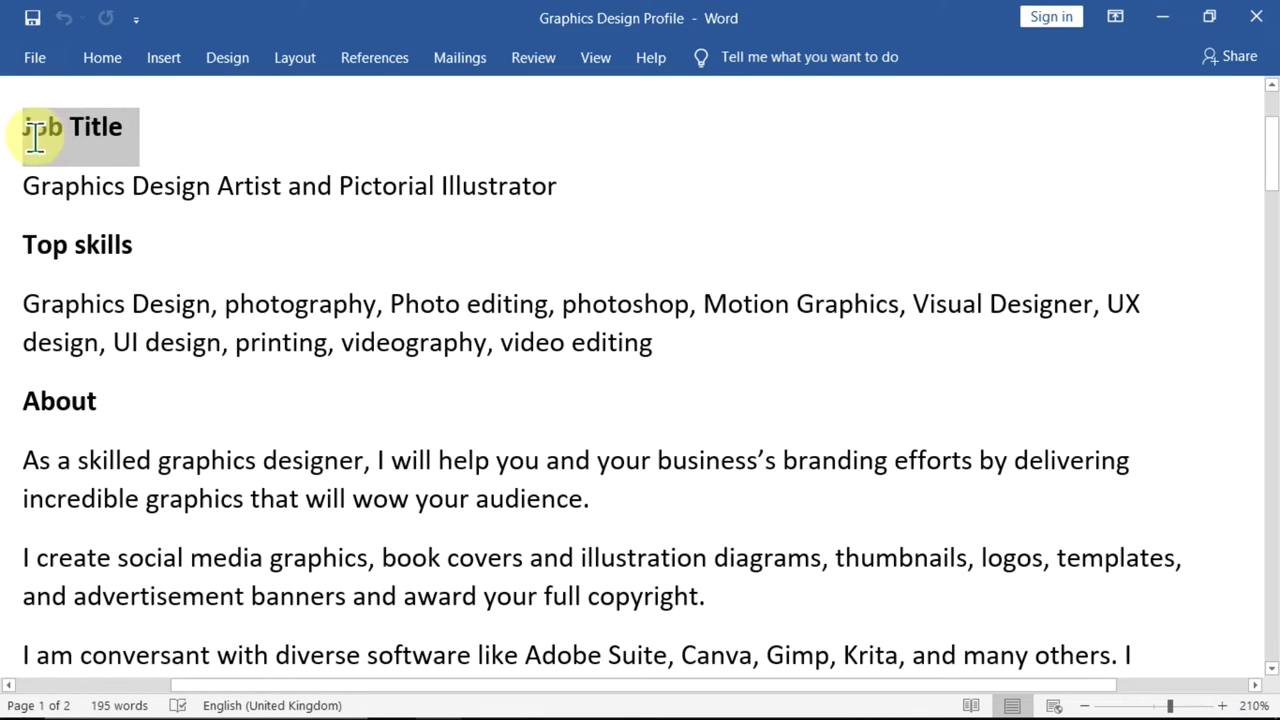
drag(143, 248, 25, 255)
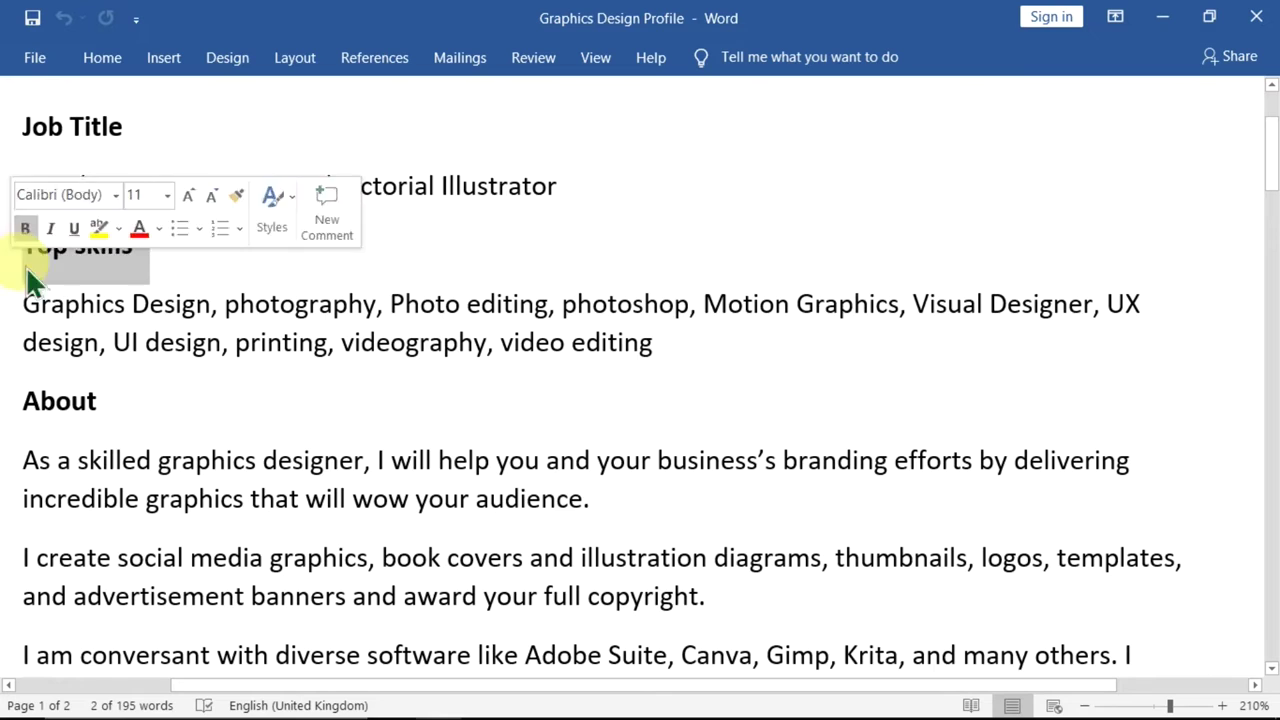
click(243, 348)
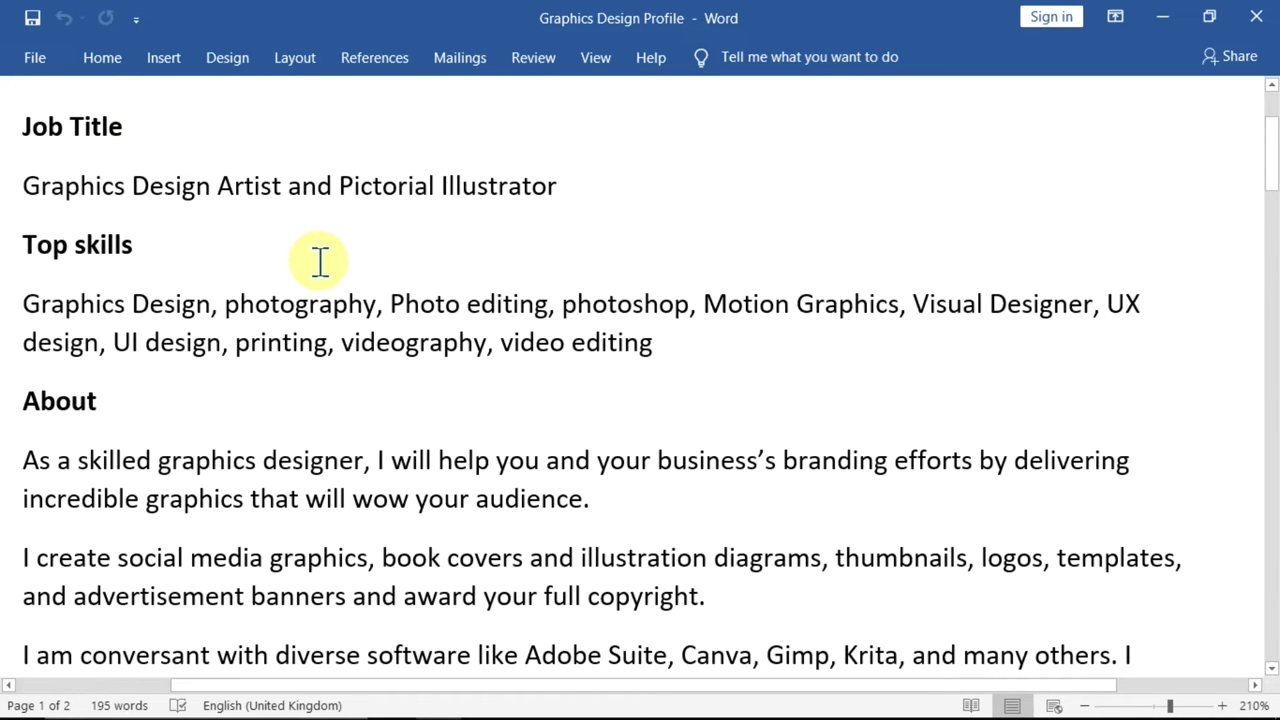
scroll(334, 243, down, 1)
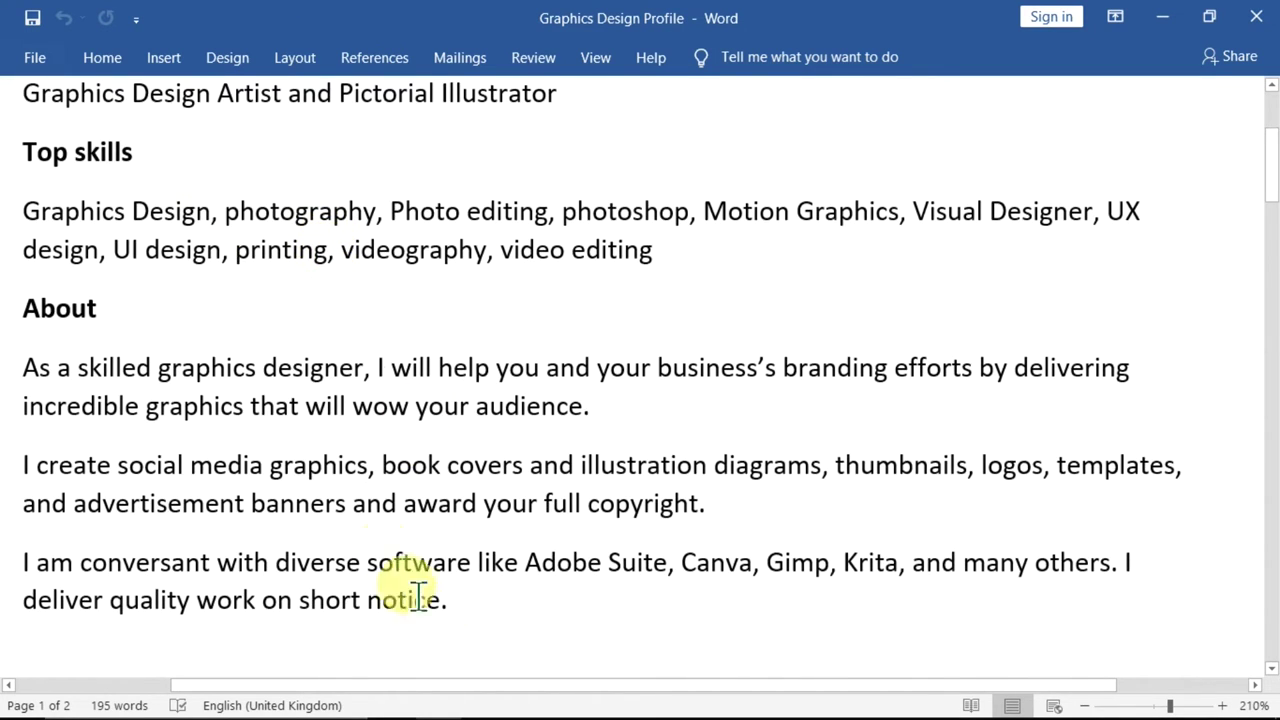
scroll(430, 560, down, 1)
scroll(445, 520, down, 1)
scroll(437, 506, up, 2)
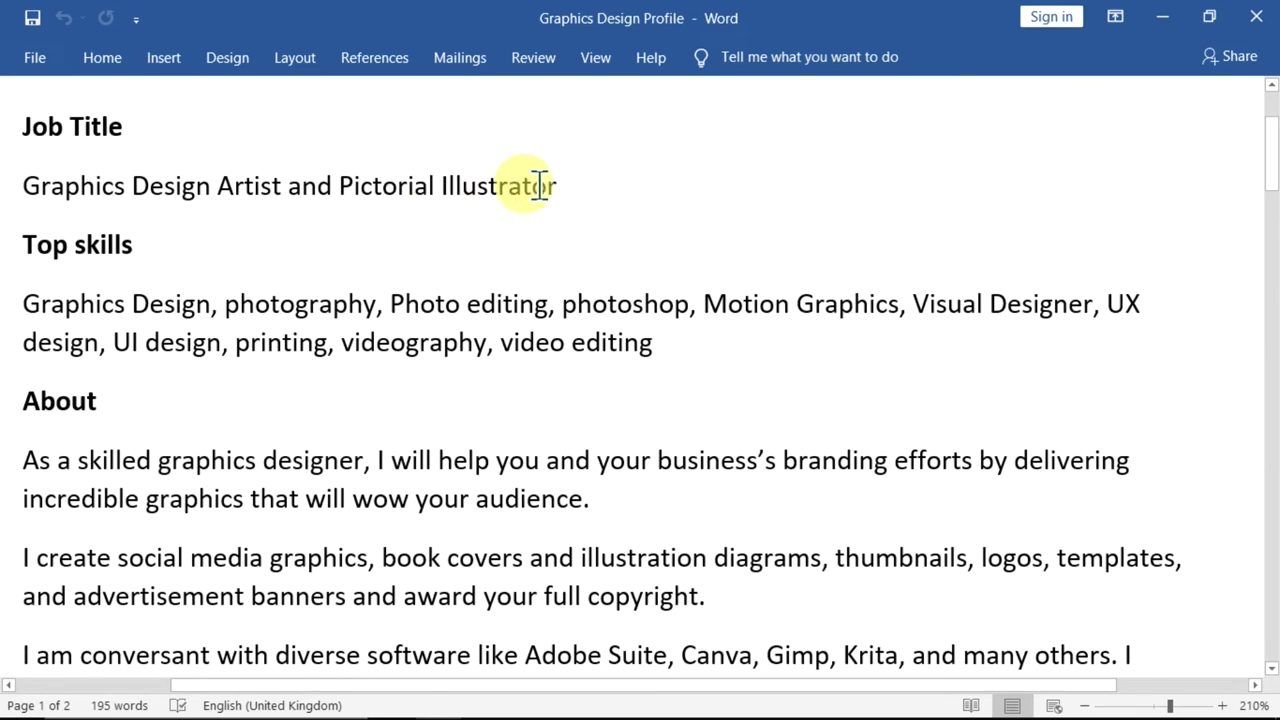
drag(569, 185, 51, 209)
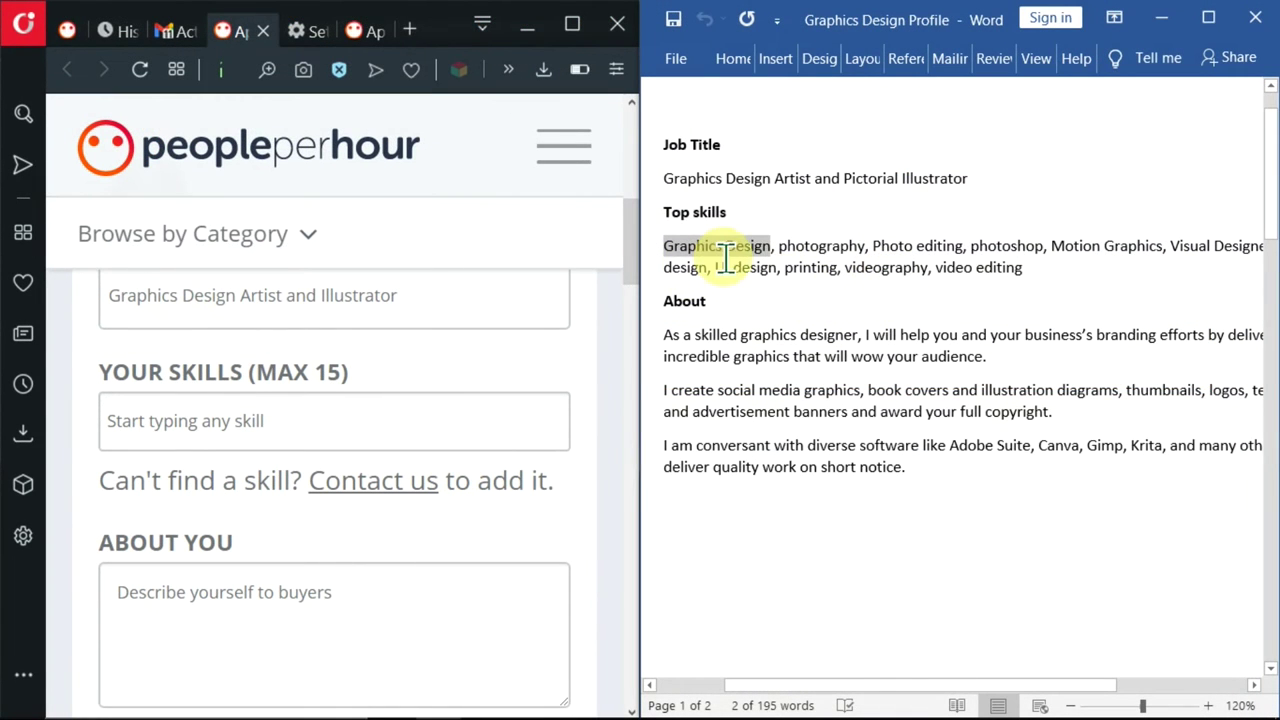
- Add graphics design and lifestyle photography as skills, copied from the profile document
drag(735, 260, 280, 447)
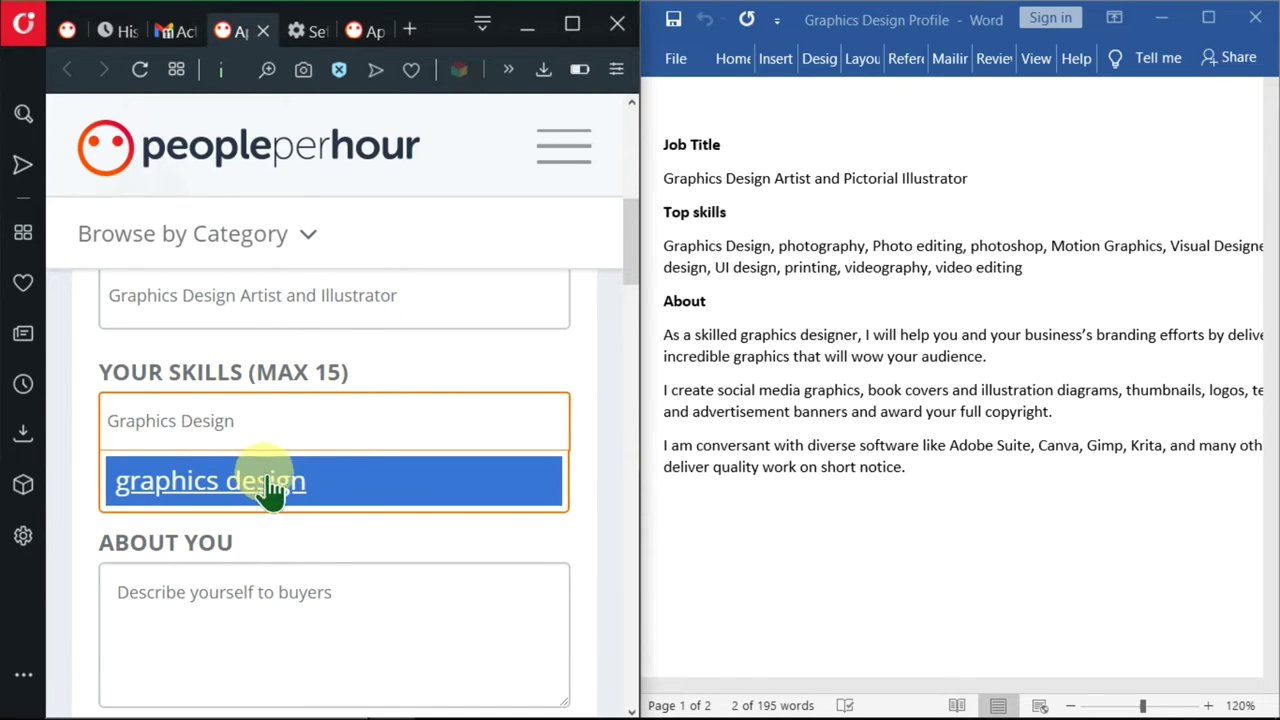
click(230, 497)
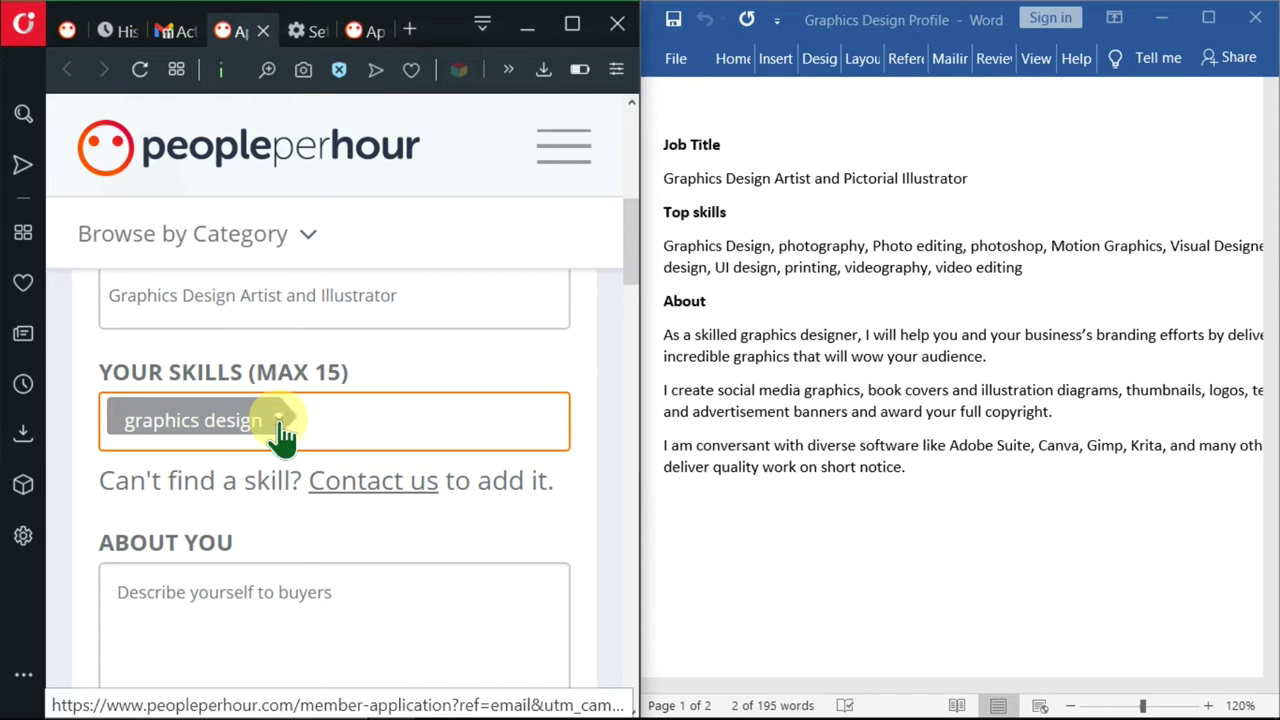
click(281, 421)
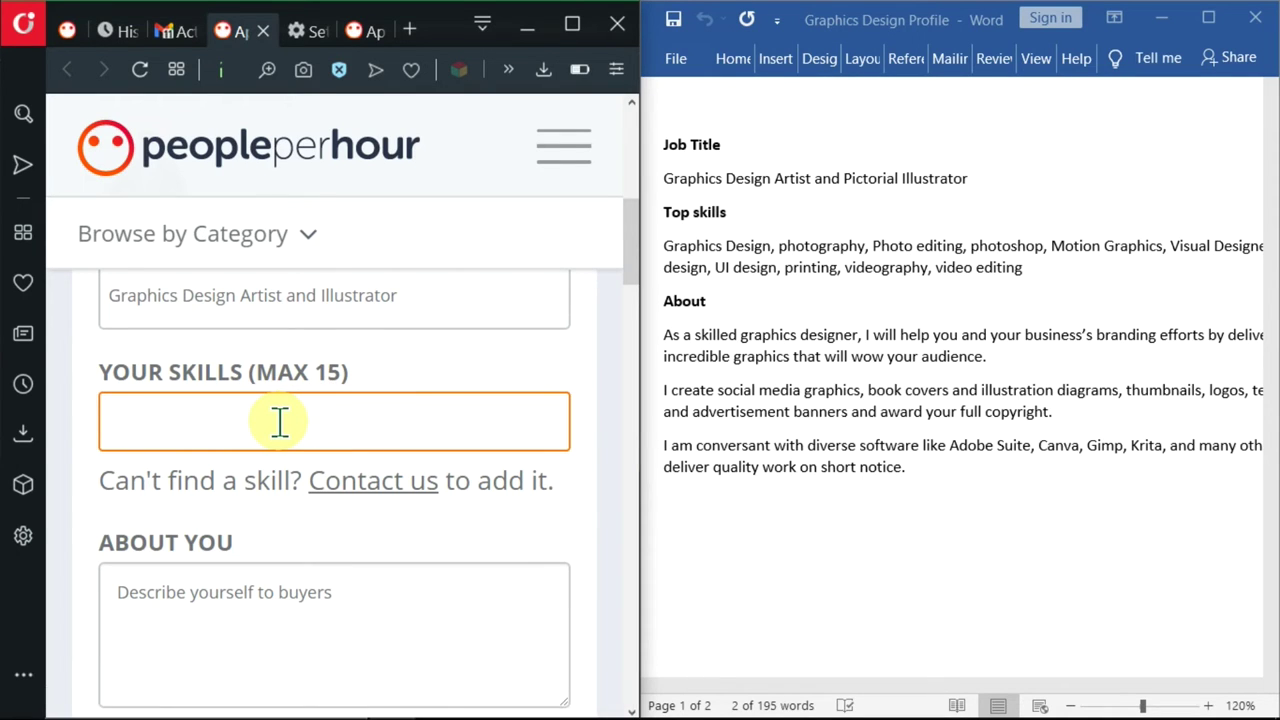
double_click(809, 245)
key(ctrl+c)
click(470, 443)
key(ctrl+v)
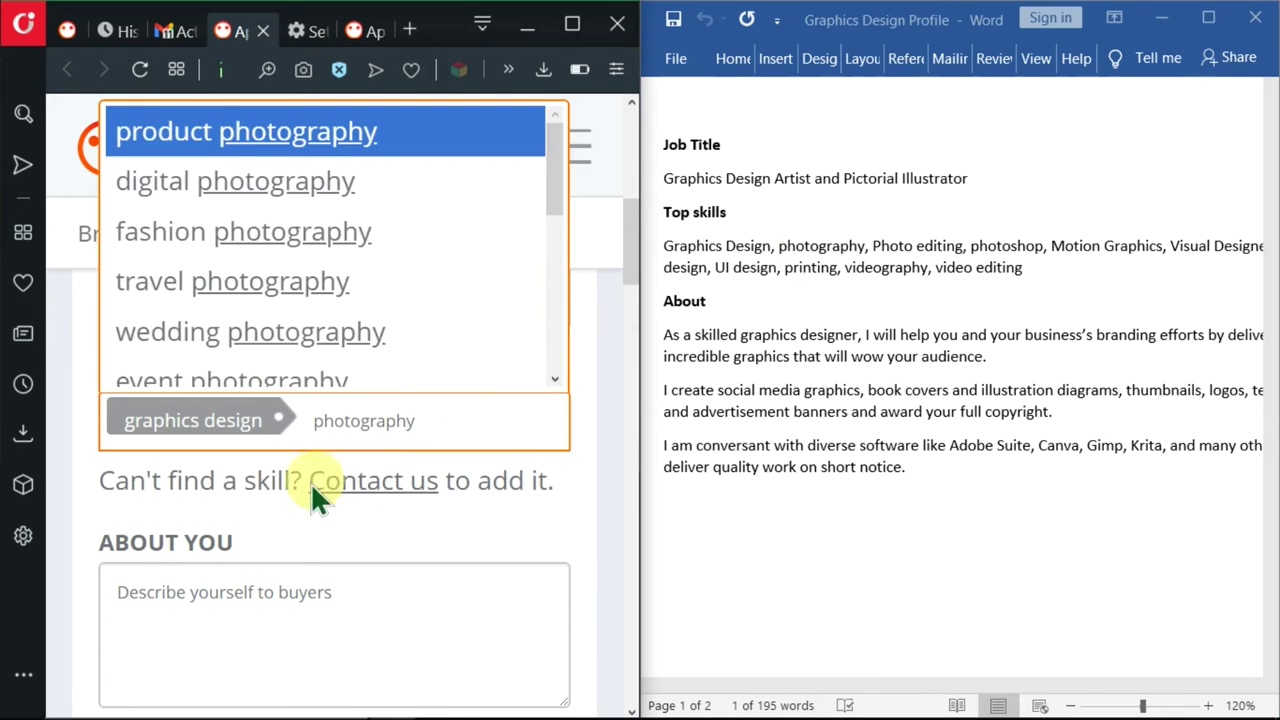
scroll(234, 130, down, 3)
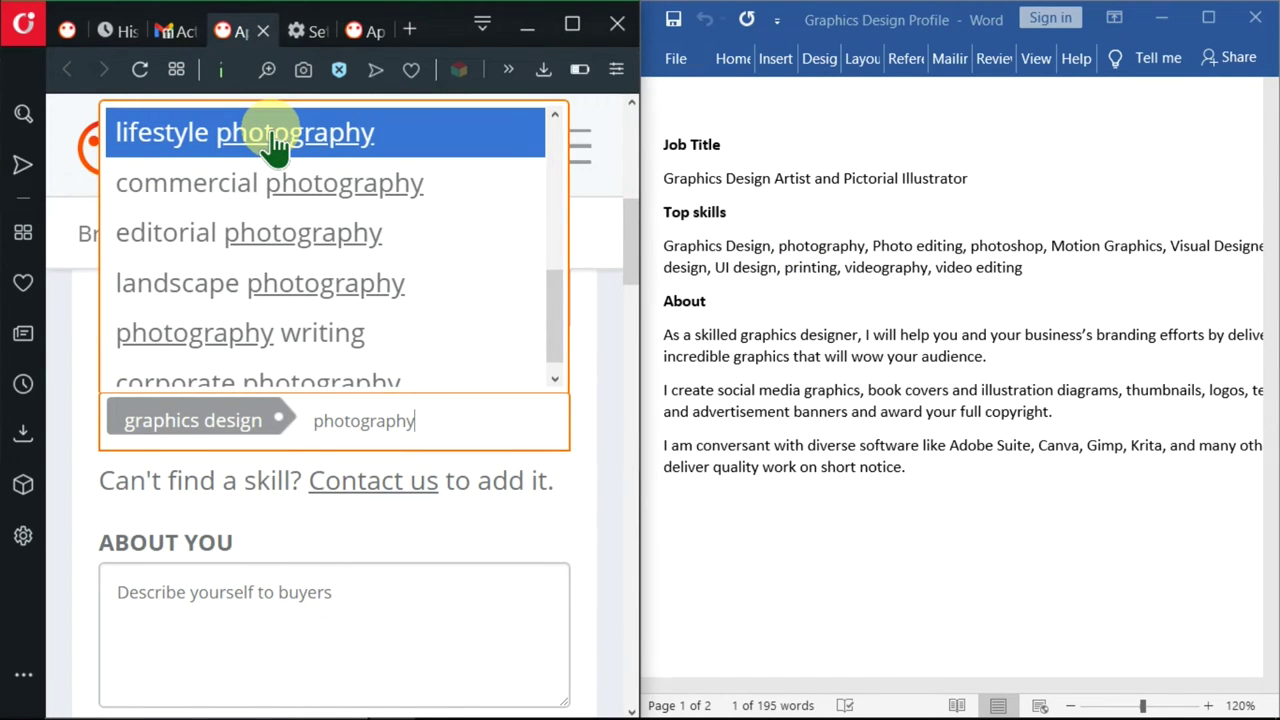
click(275, 145)
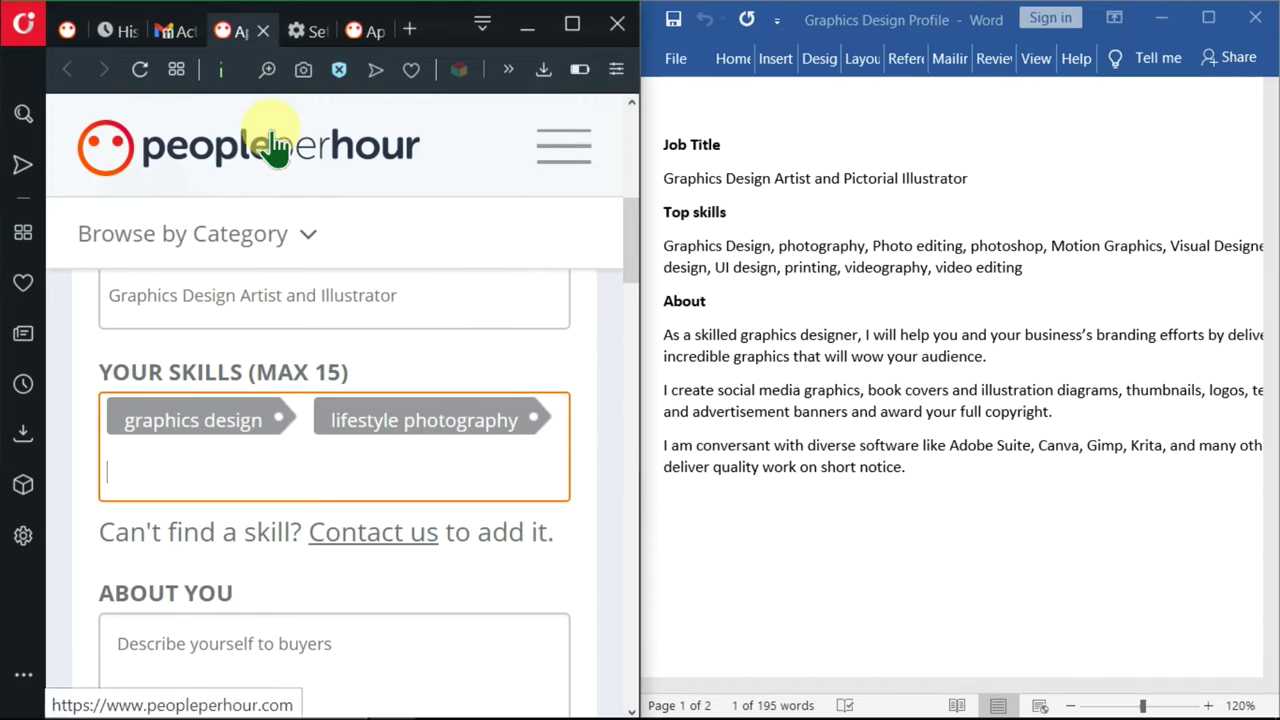
- Add photo editing and adobe photoshop to the skills list
click(893, 246)
drag(893, 246, 962, 246)
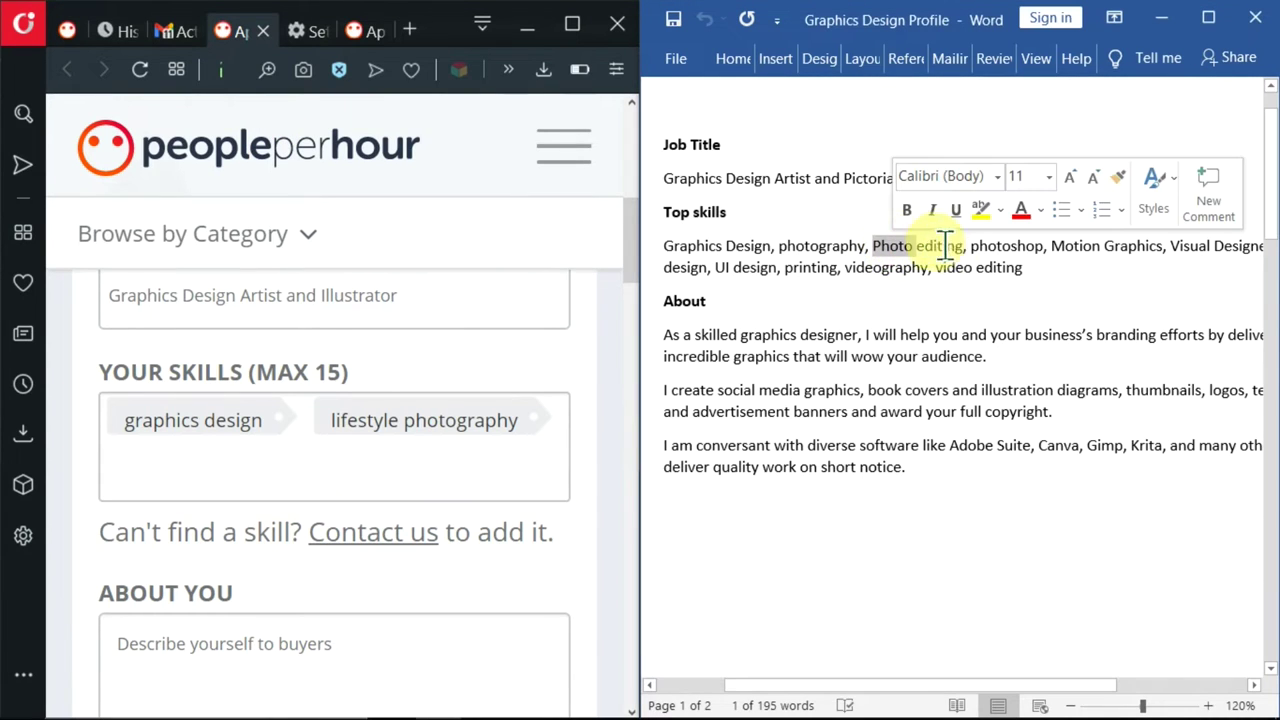
click(131, 458)
key(ctrl+v)
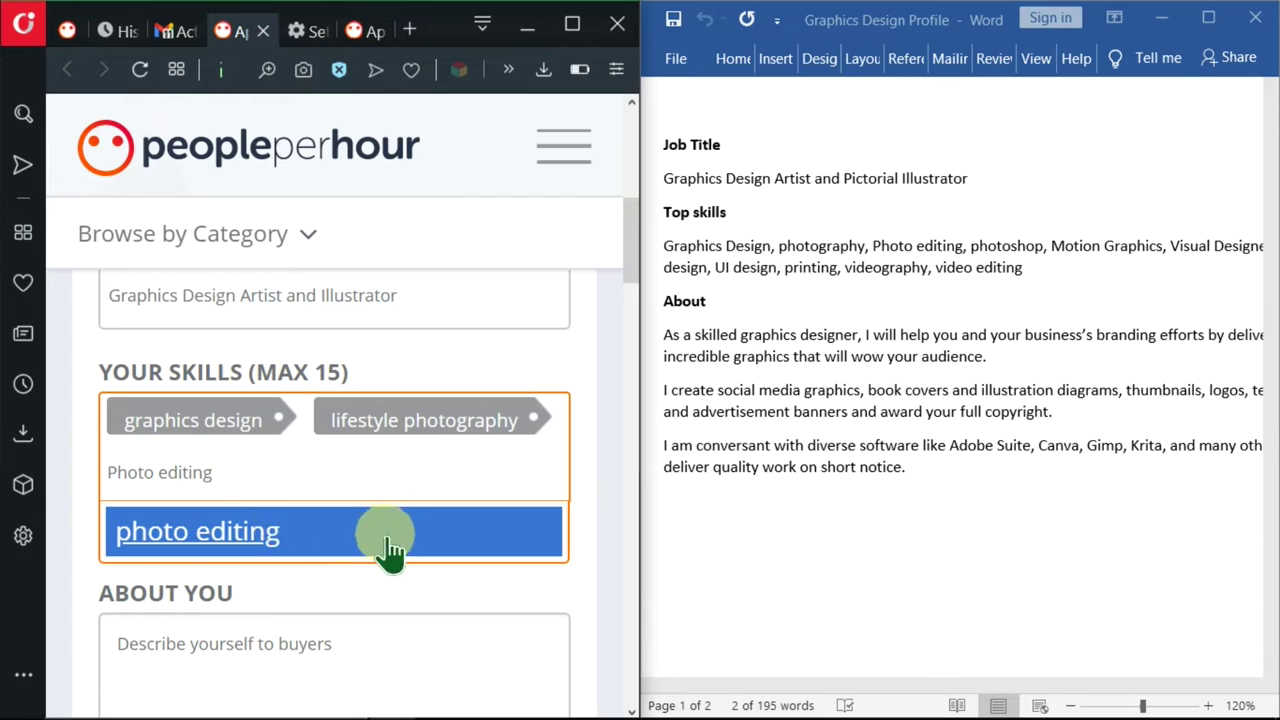
click(320, 545)
double_click(1013, 242)
click(355, 485)
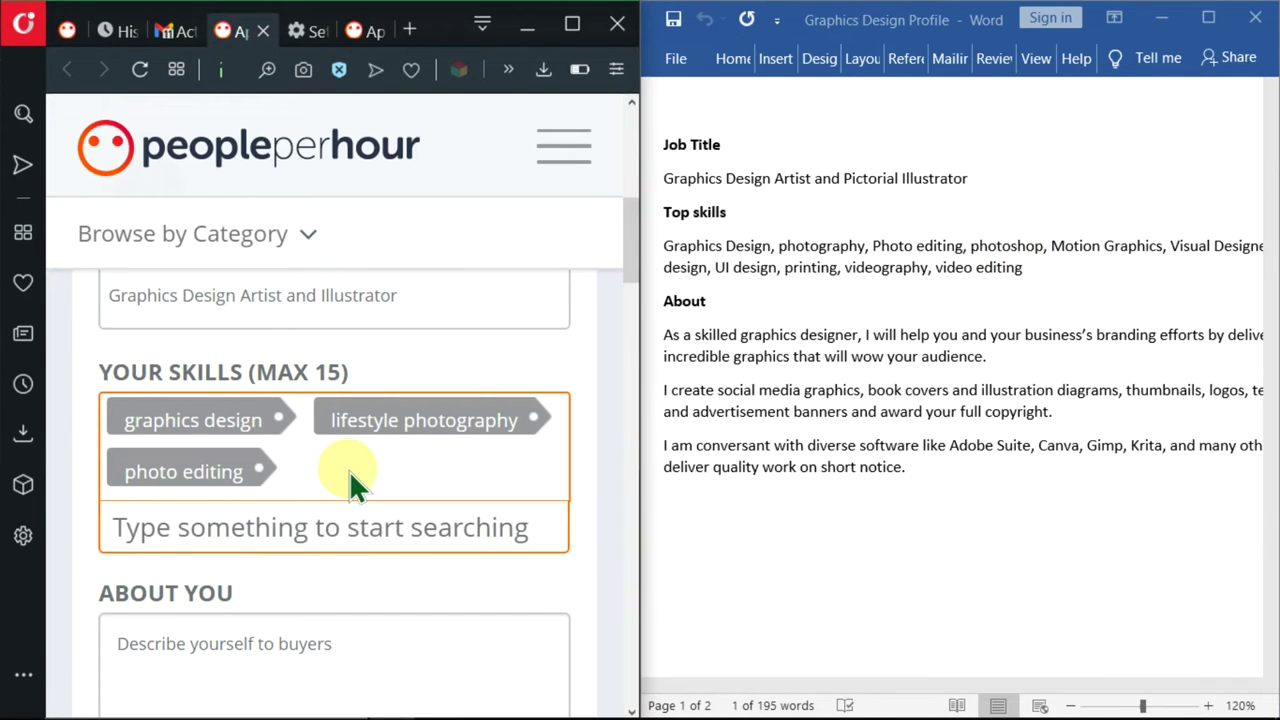
key(ctrl+v)
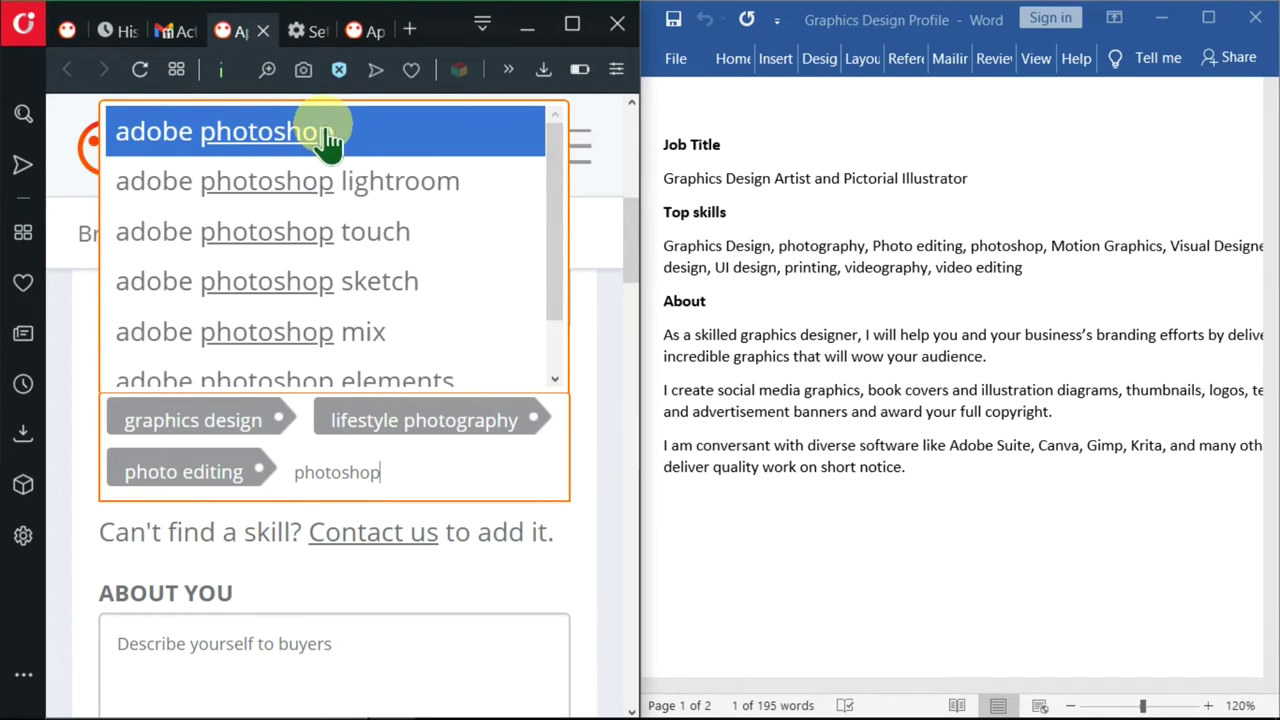
click(350, 140)
- Add motion graphics as a skill, then try Visual Designer and UI design without matches
drag(1051, 246, 1140, 265)
key(ctrl+c)
click(545, 518)
key(ctrl+v)
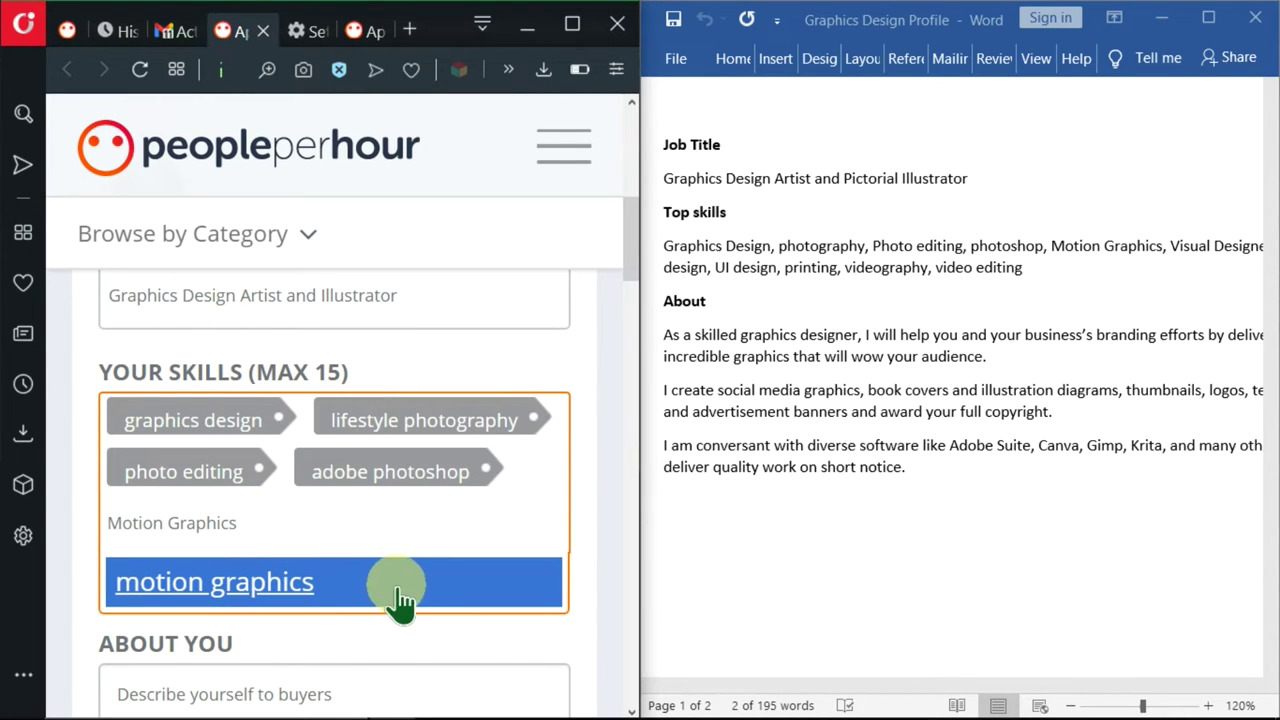
click(403, 600)
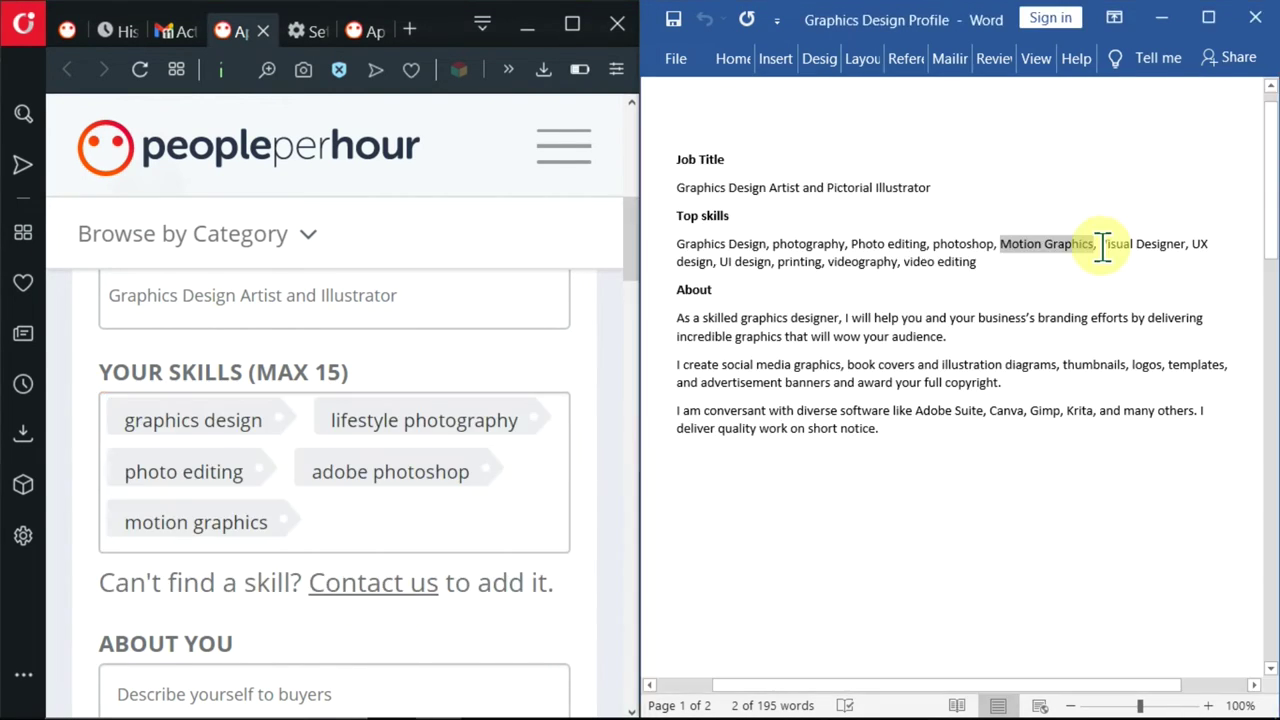
drag(1102, 247, 1188, 245)
key(ctrl+c)
click(392, 527)
key(ctrl+v)
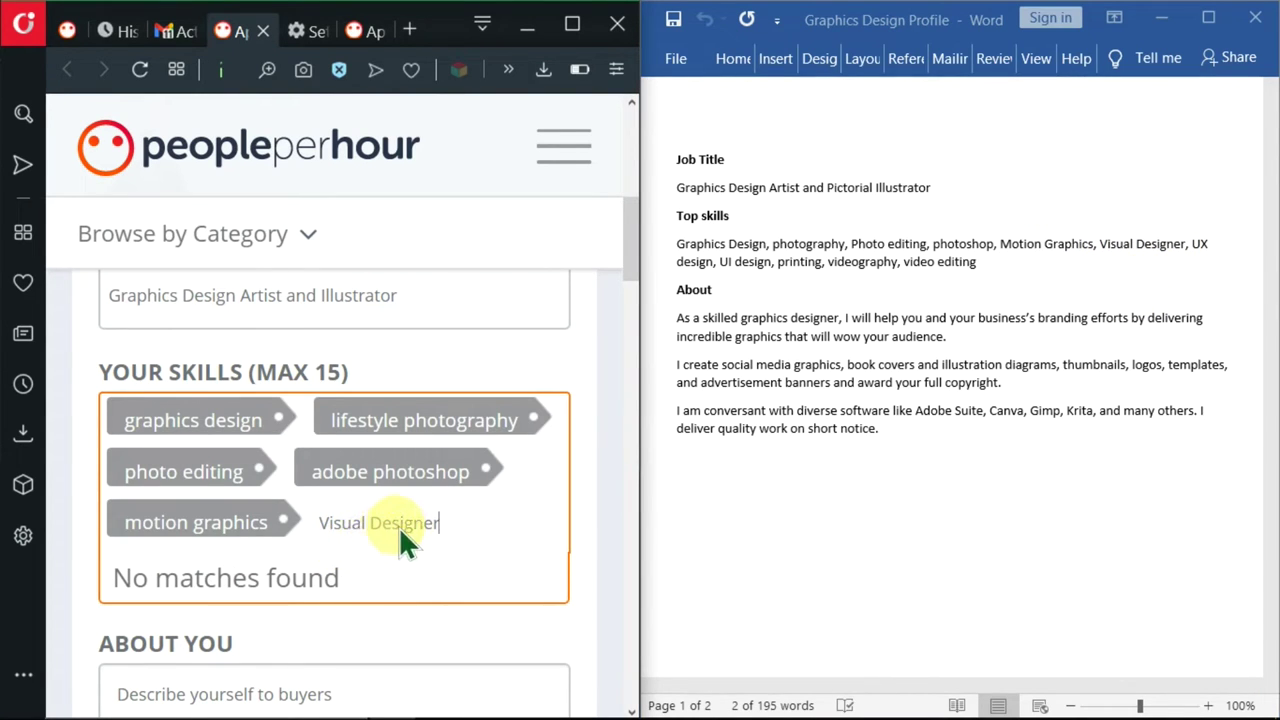
click(770, 275)
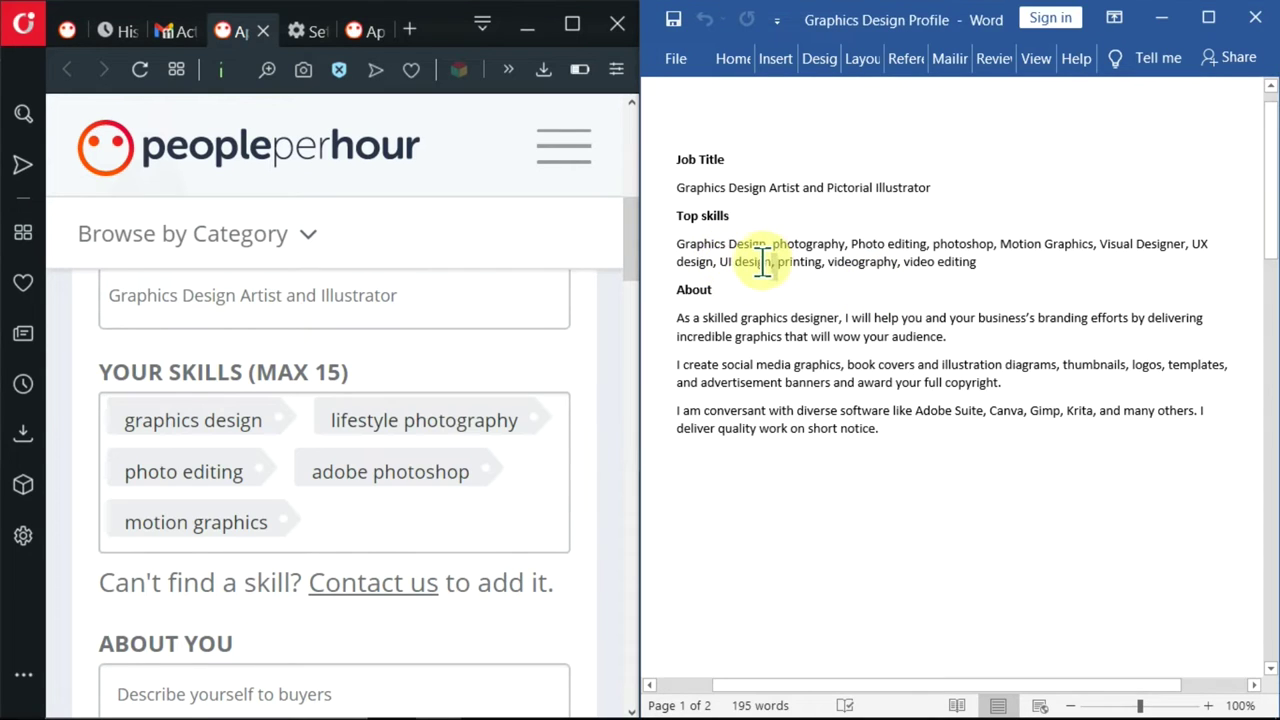
drag(766, 247, 680, 247)
click(331, 505)
key(ctrl+v)
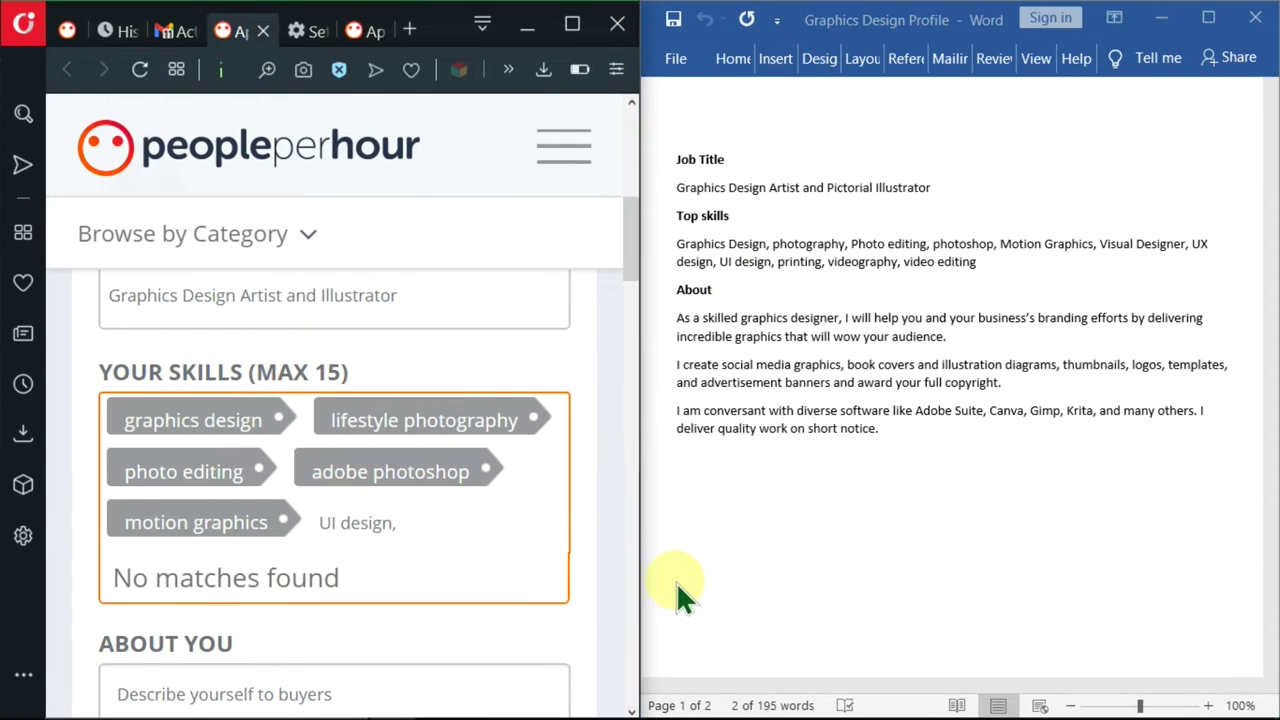
- Add videography and video editing as the final skills
double_click(860, 264)
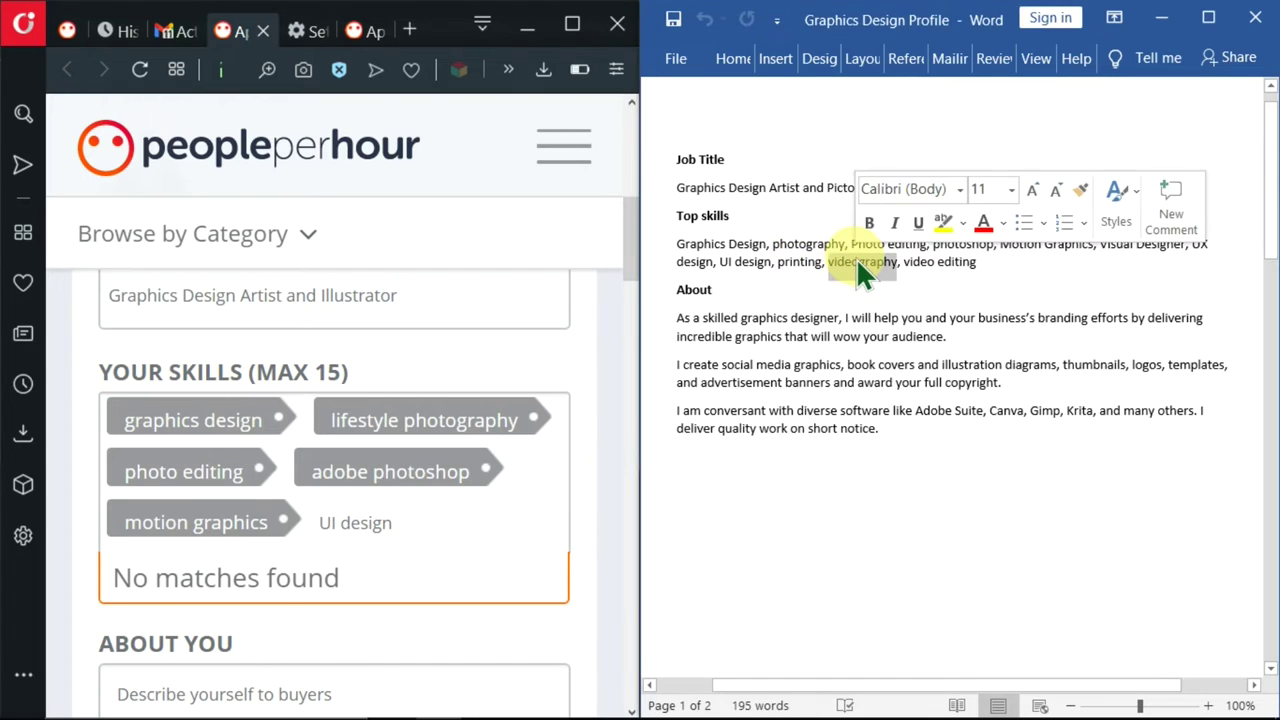
key(ctrl+c)
click(397, 517)
key(ctrl+v)
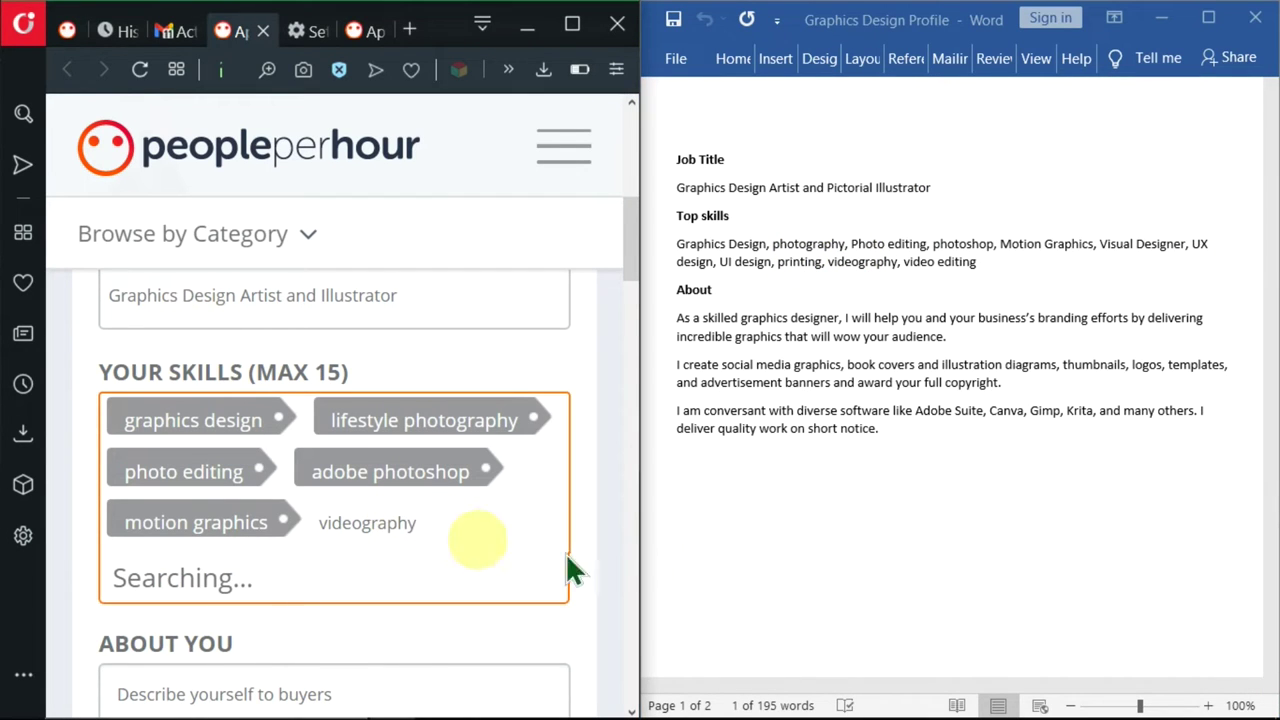
scroll(262, 258, down, 3)
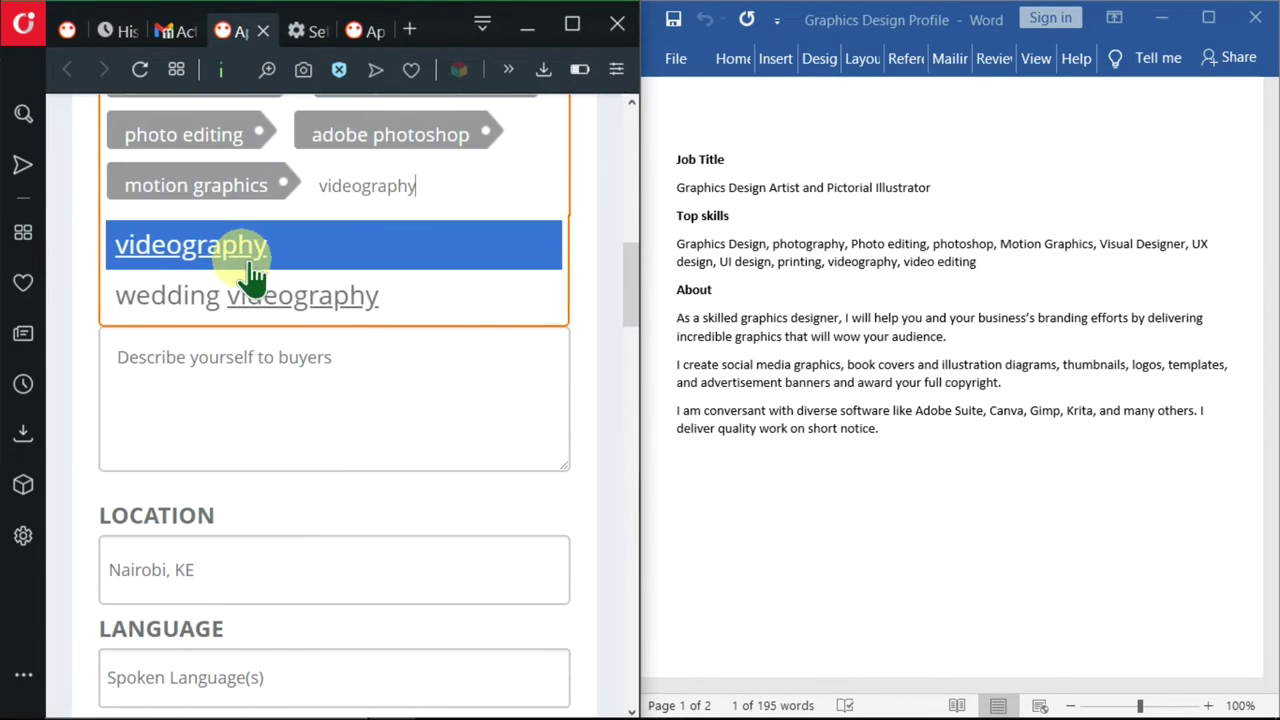
click(262, 258)
click(983, 266)
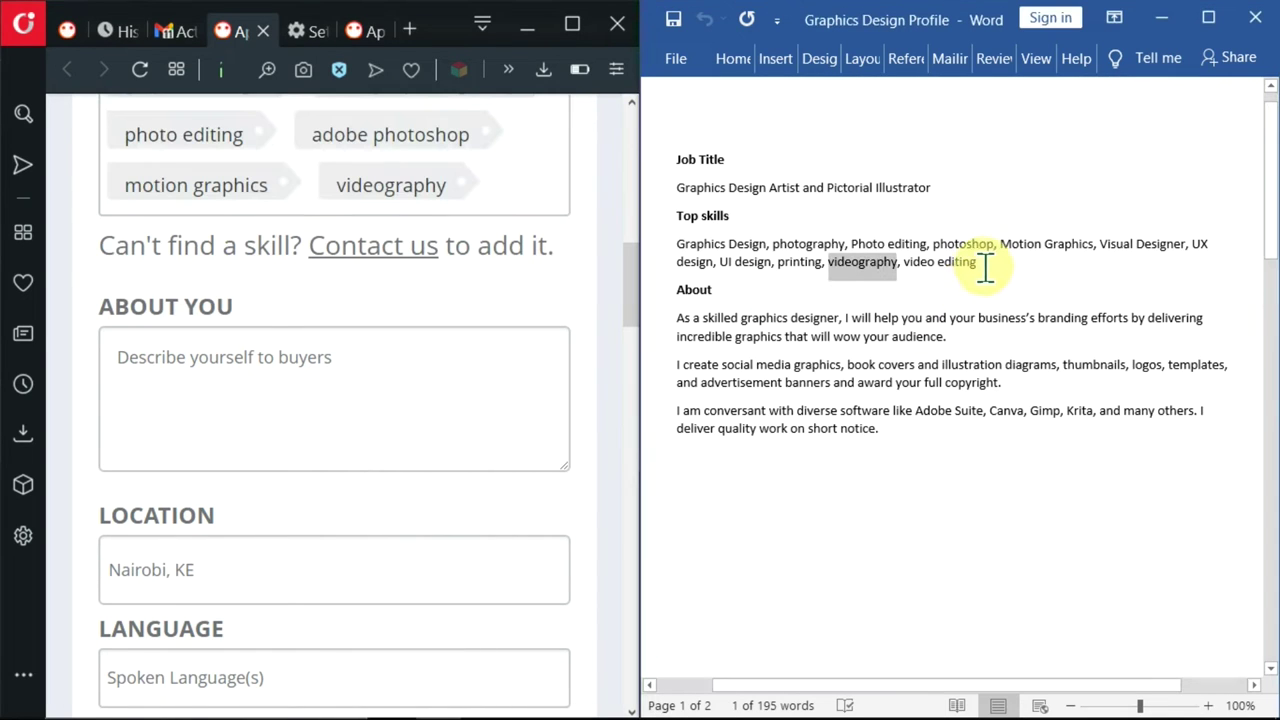
click(955, 268)
drag(955, 268, 903, 268)
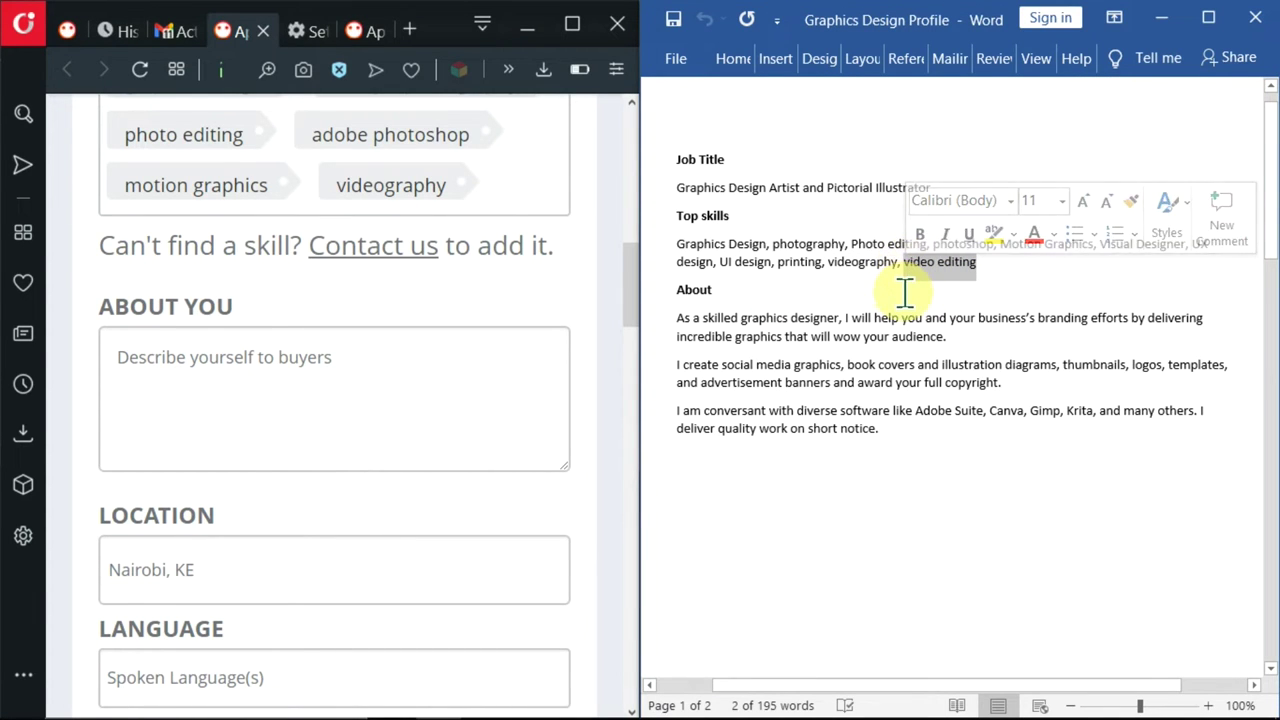
click(519, 195)
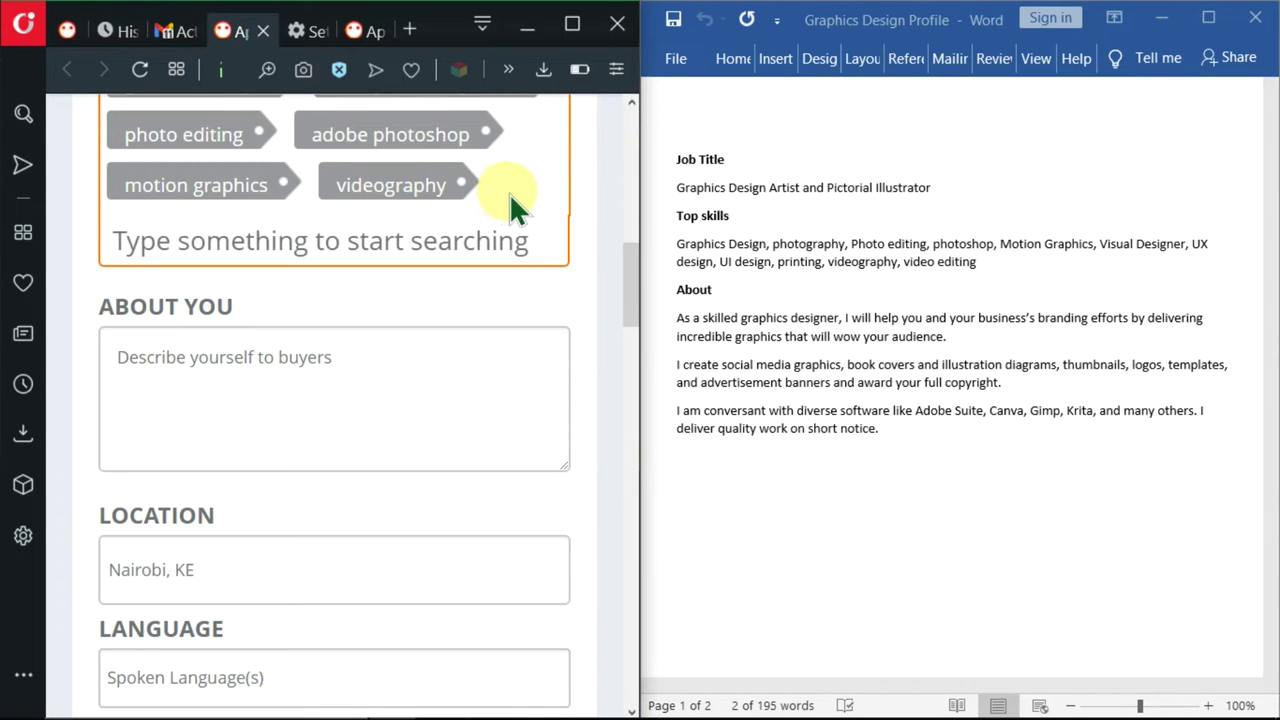
key(ctrl+v)
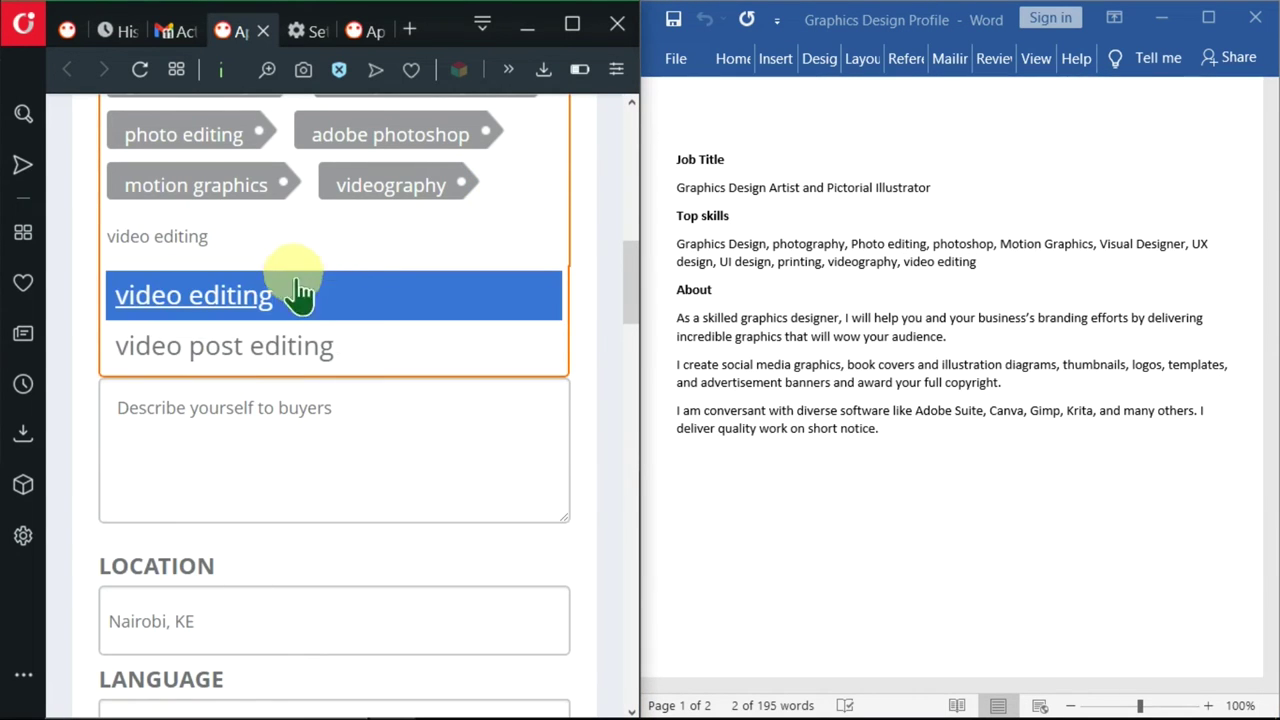
click(325, 295)
scroll(263, 144, up, 1)
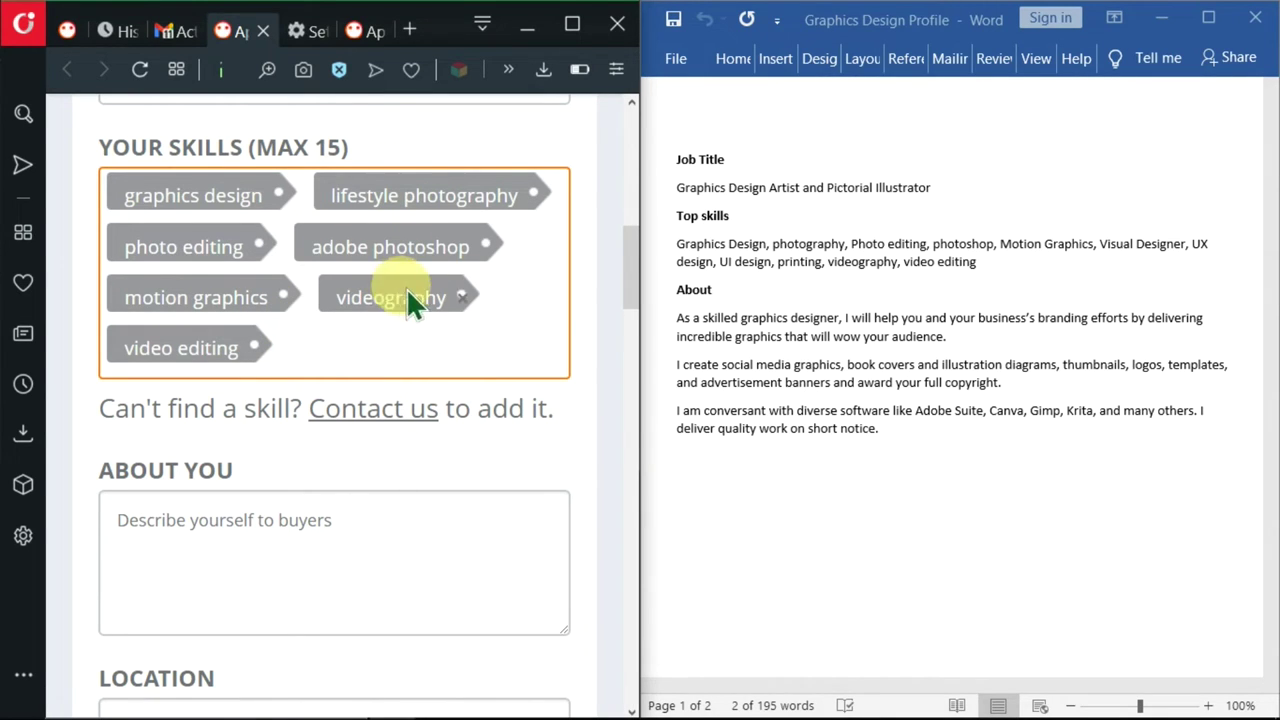
scroll(503, 352, down, 2)
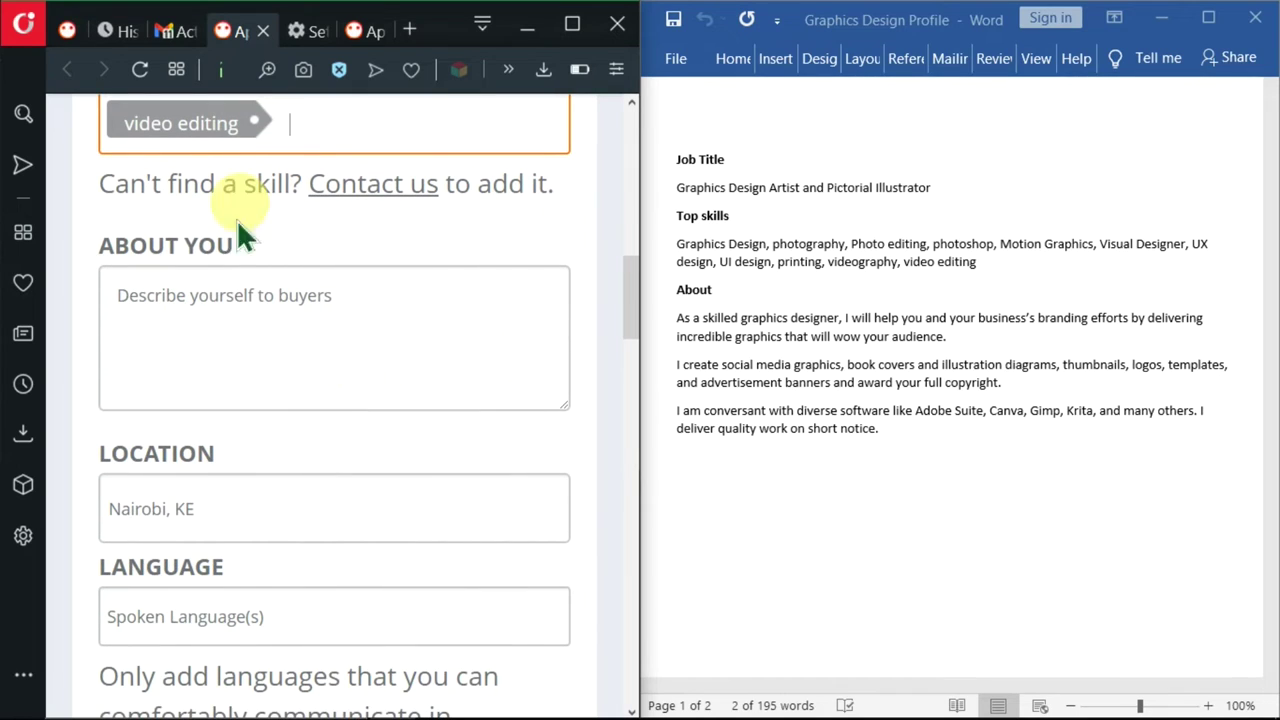
click(280, 295)
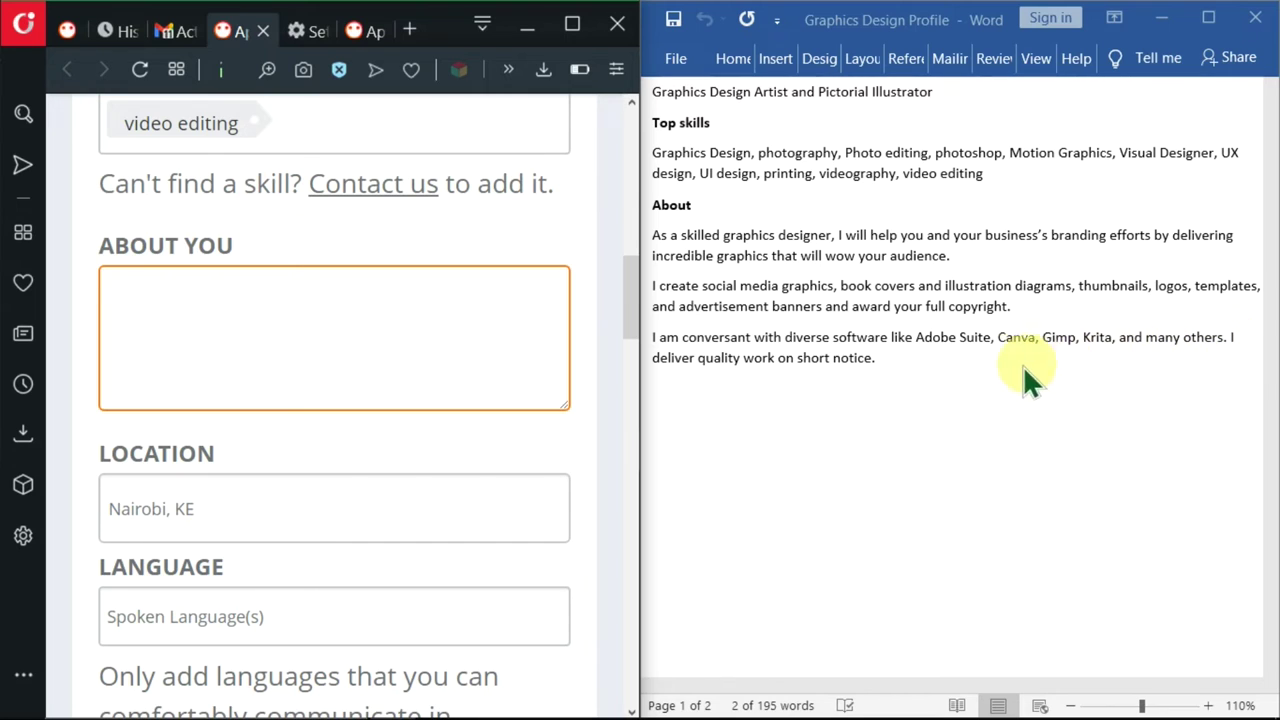
- Paste the three About paragraphs from the profile document into the About You box
click(643, 323)
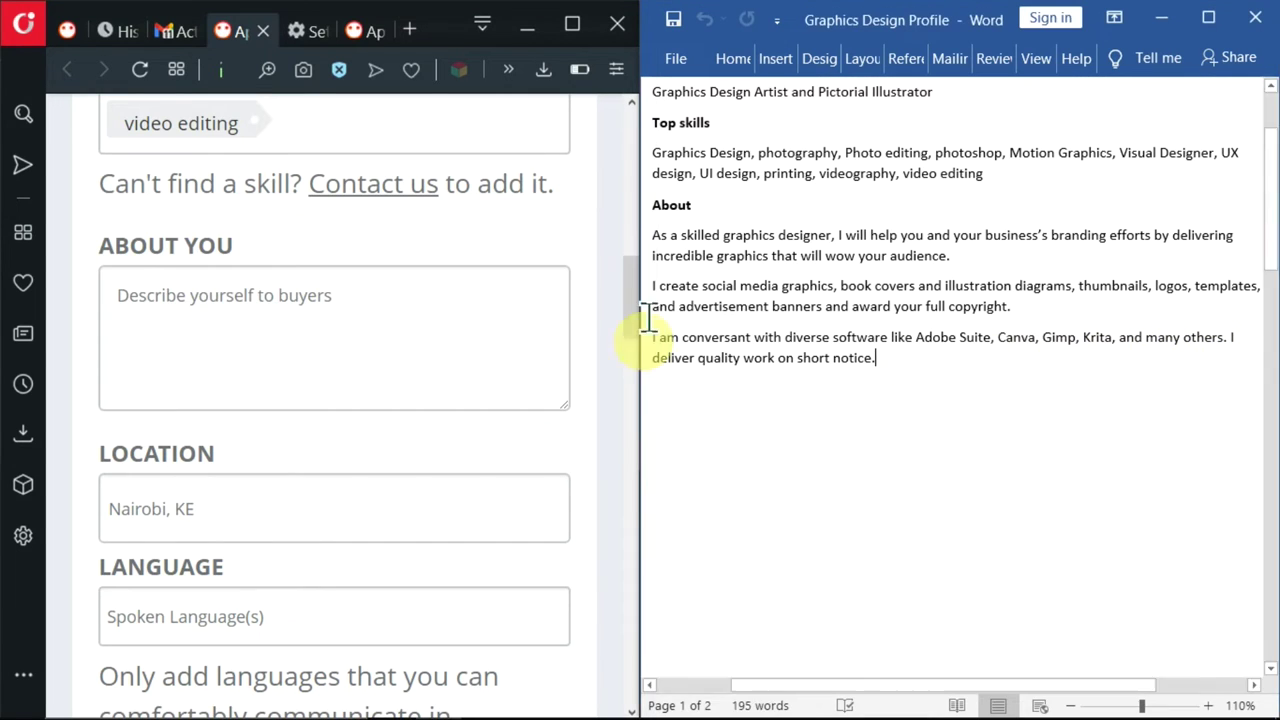
shift+click(648, 234)
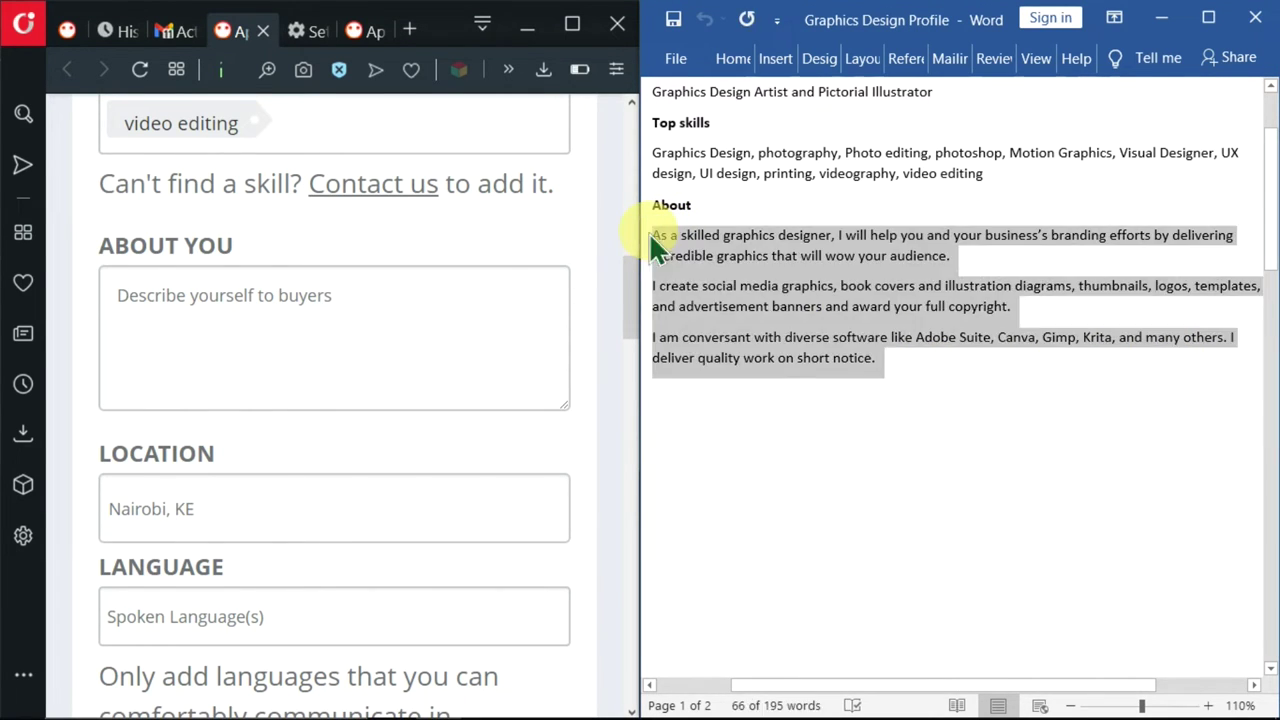
key(ctrl+c)
click(426, 297)
key(ctrl+v)
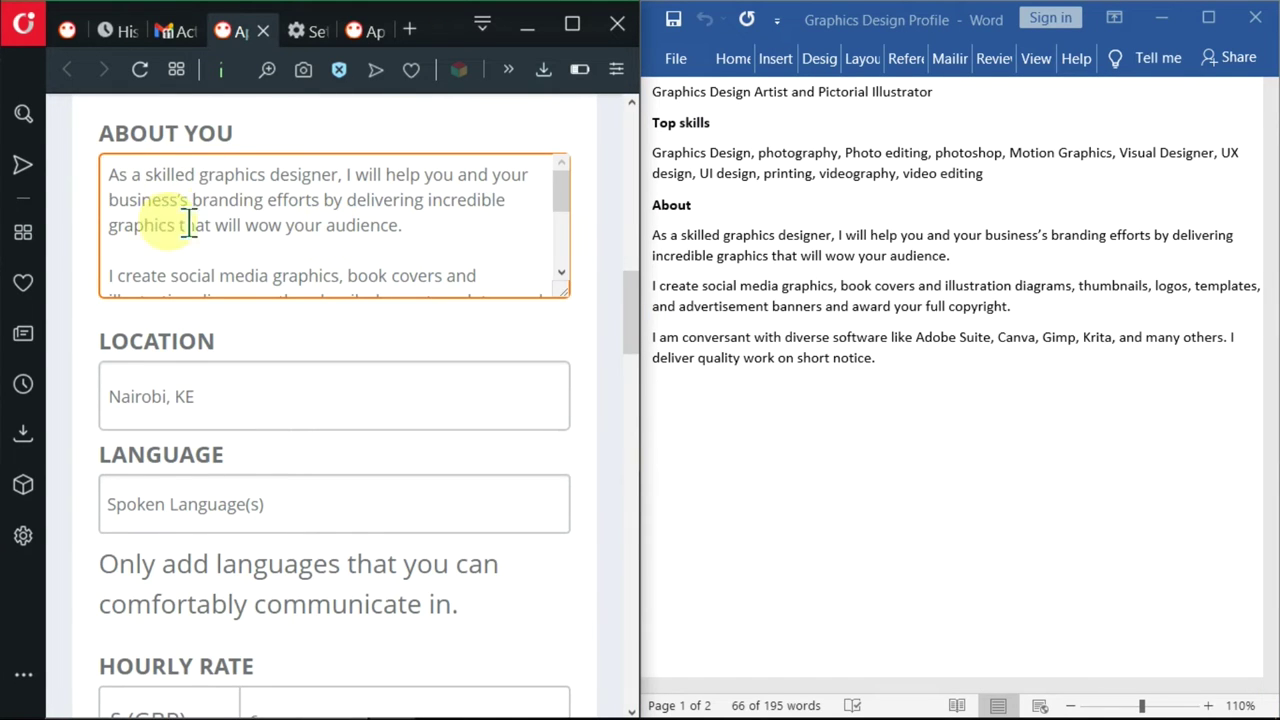
- Maximize the browser and scroll down to the Location field
key(super+Up)
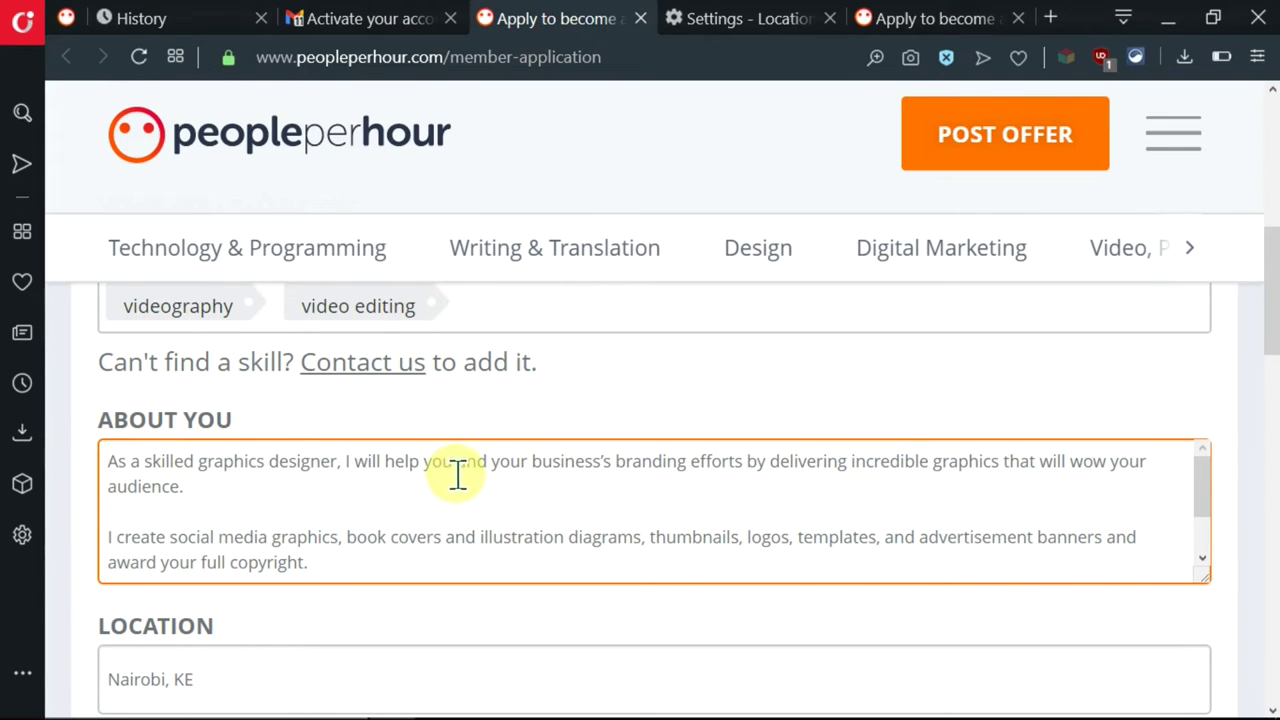
scroll(455, 475, down, 1)
scroll(700, 371, down, 3)
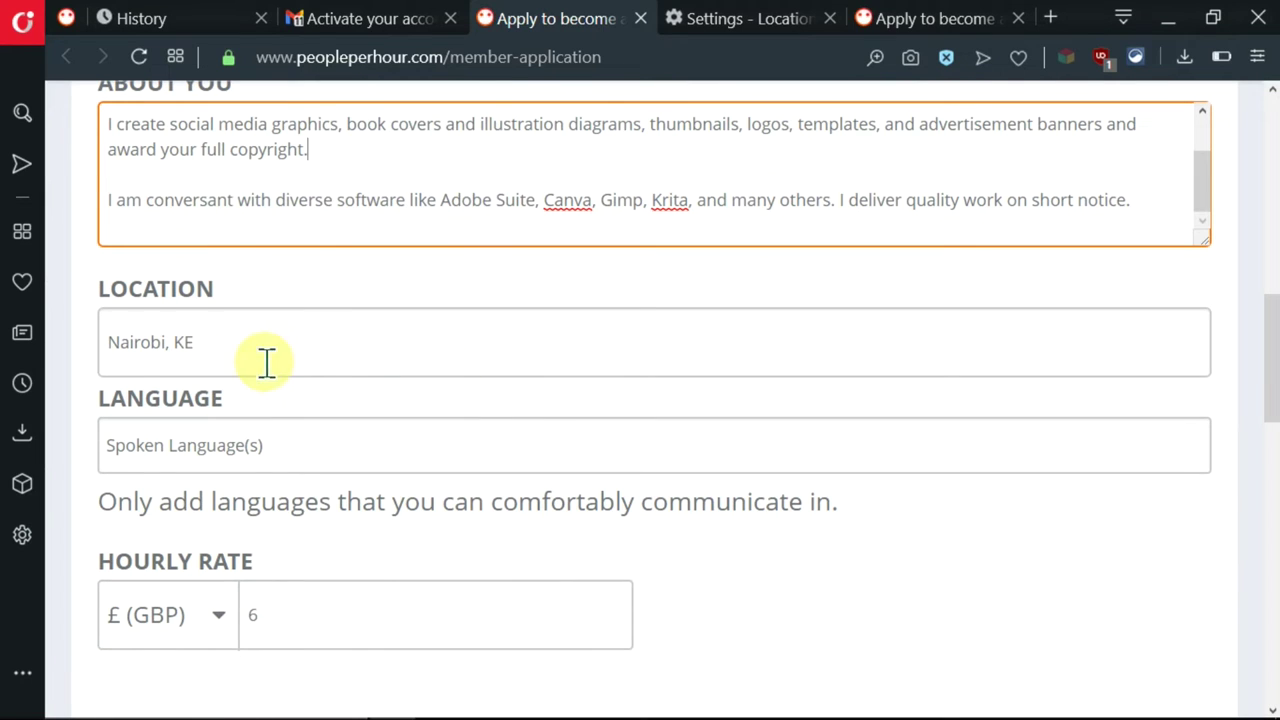
click(500, 352)
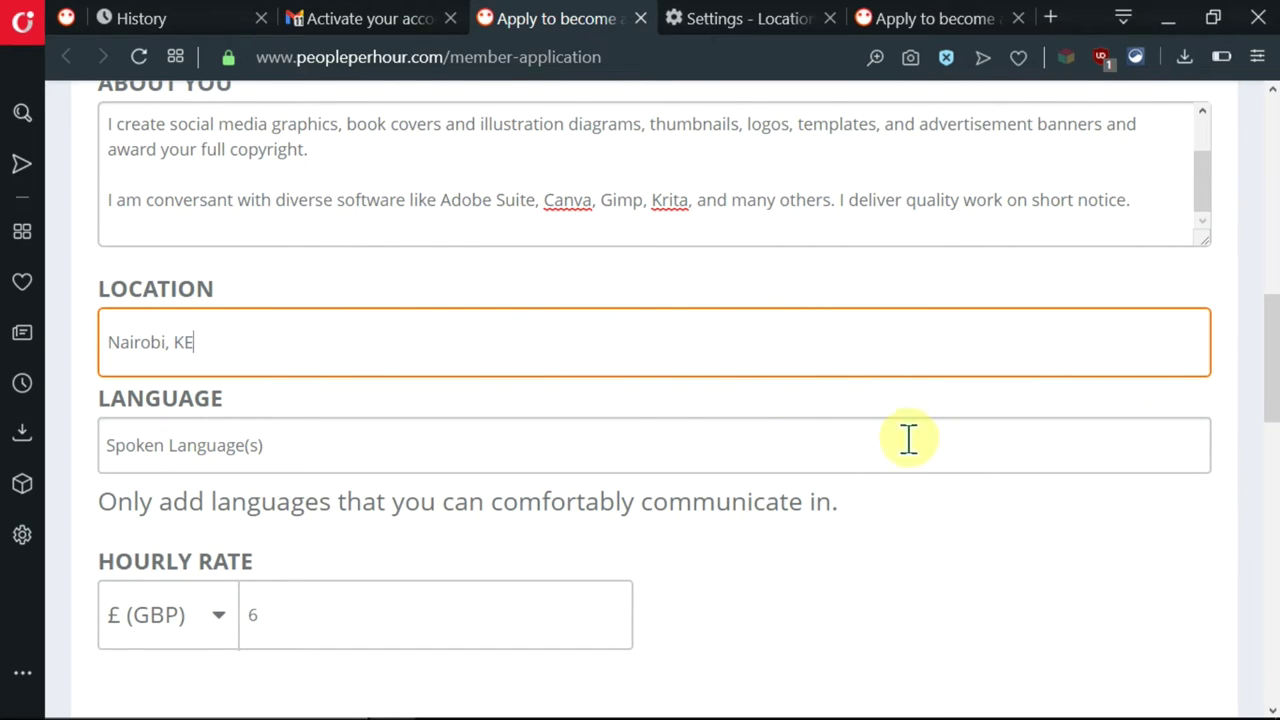
- Add English as a spoken language by searching 'eng' in the Language field
click(410, 452)
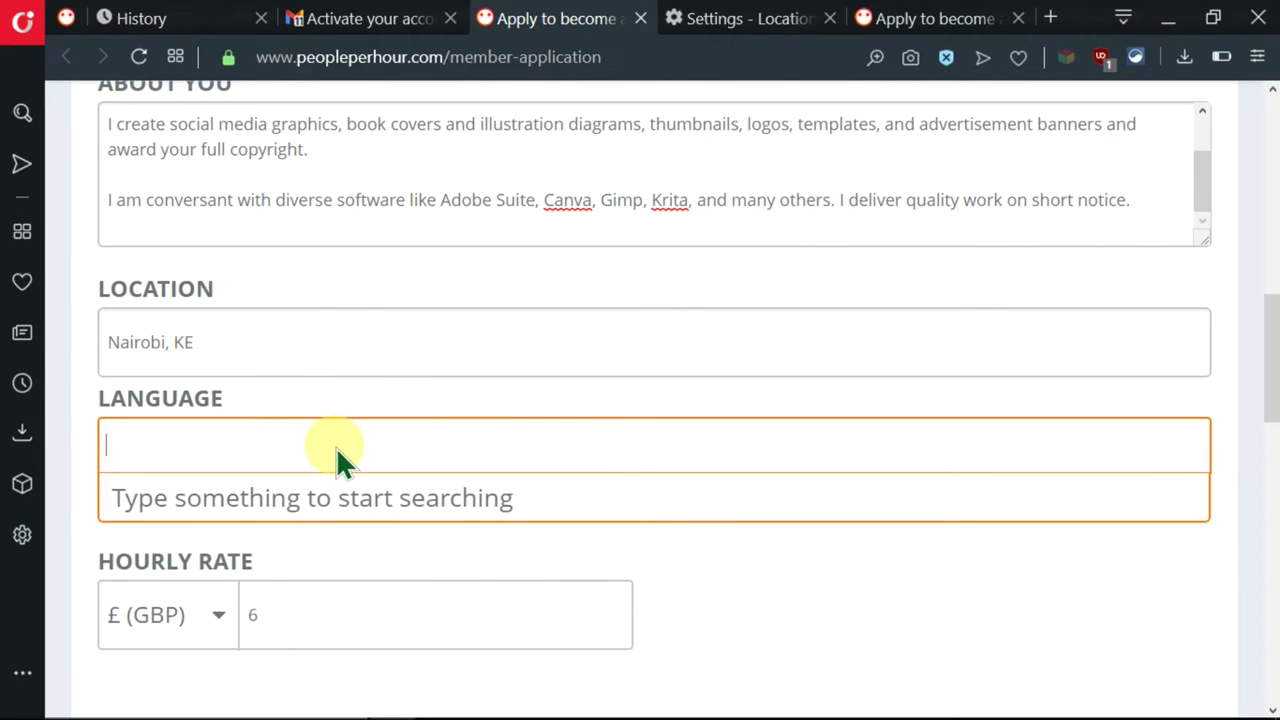
text(eng)
click(229, 509)
scroll(569, 482, down, 1)
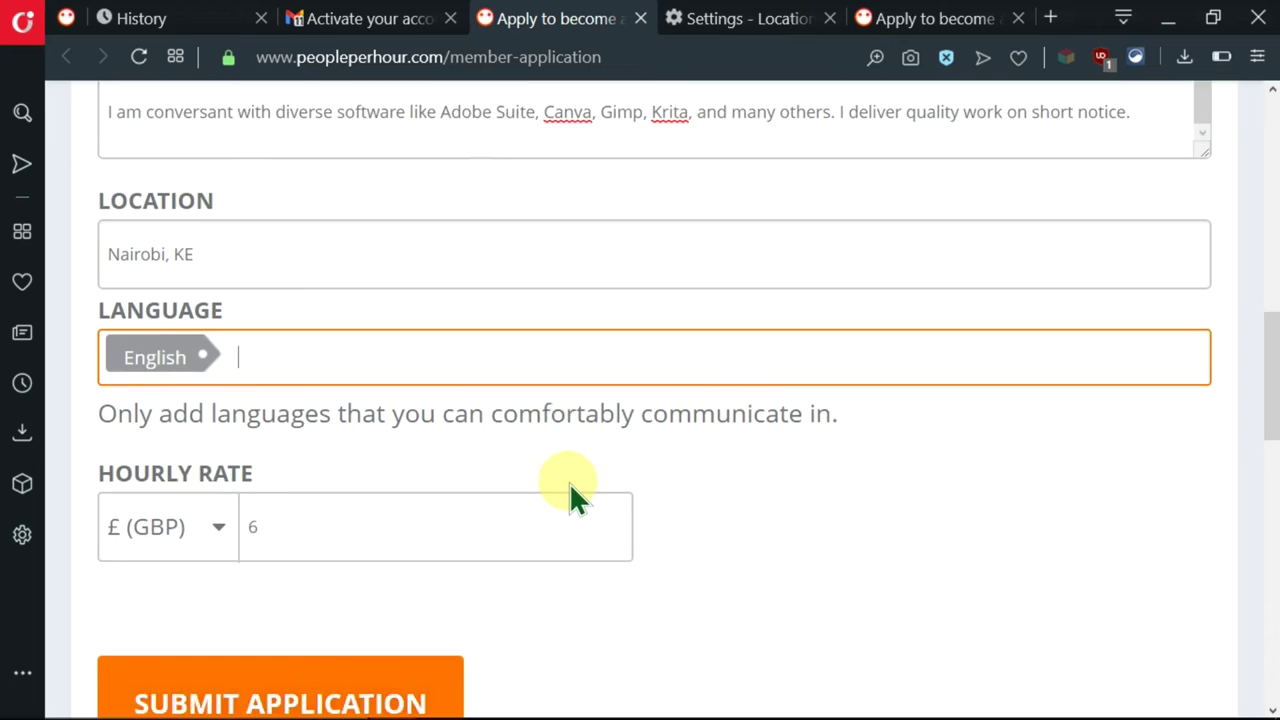
scroll(569, 482, down, 1)
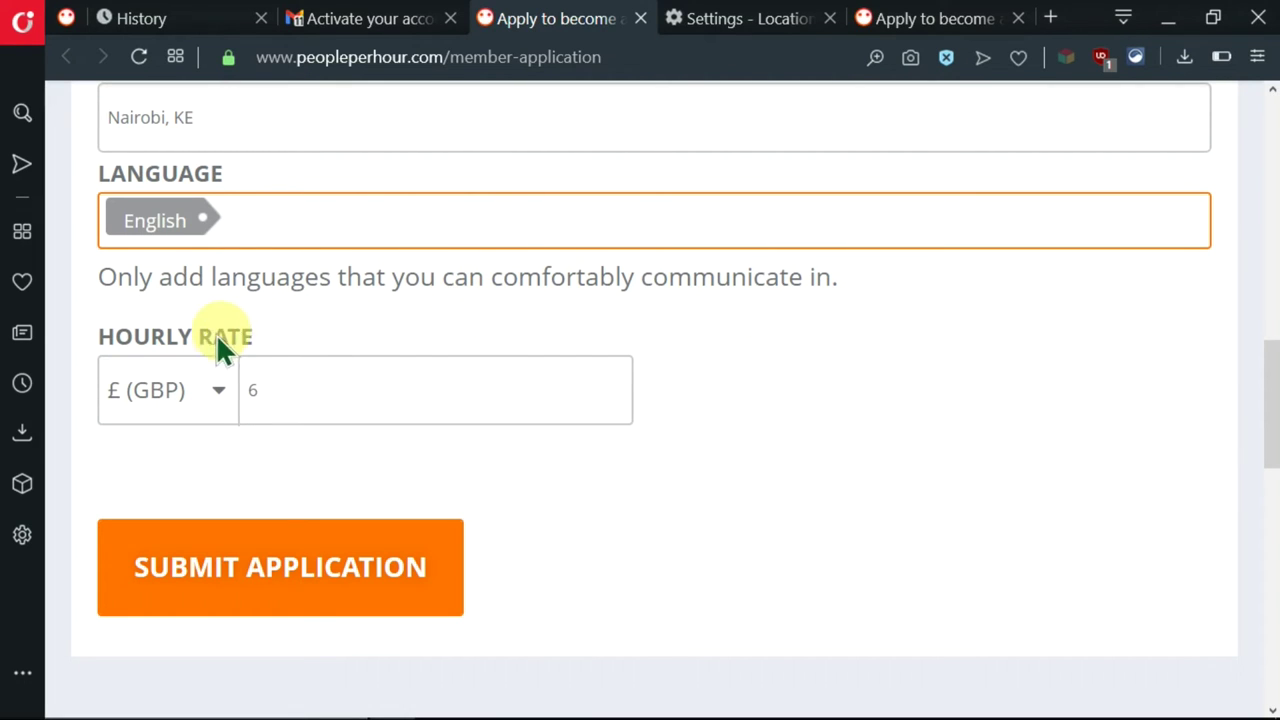
- Keep £ (GBP) as the currency and set the hourly rate to 12
click(220, 402)
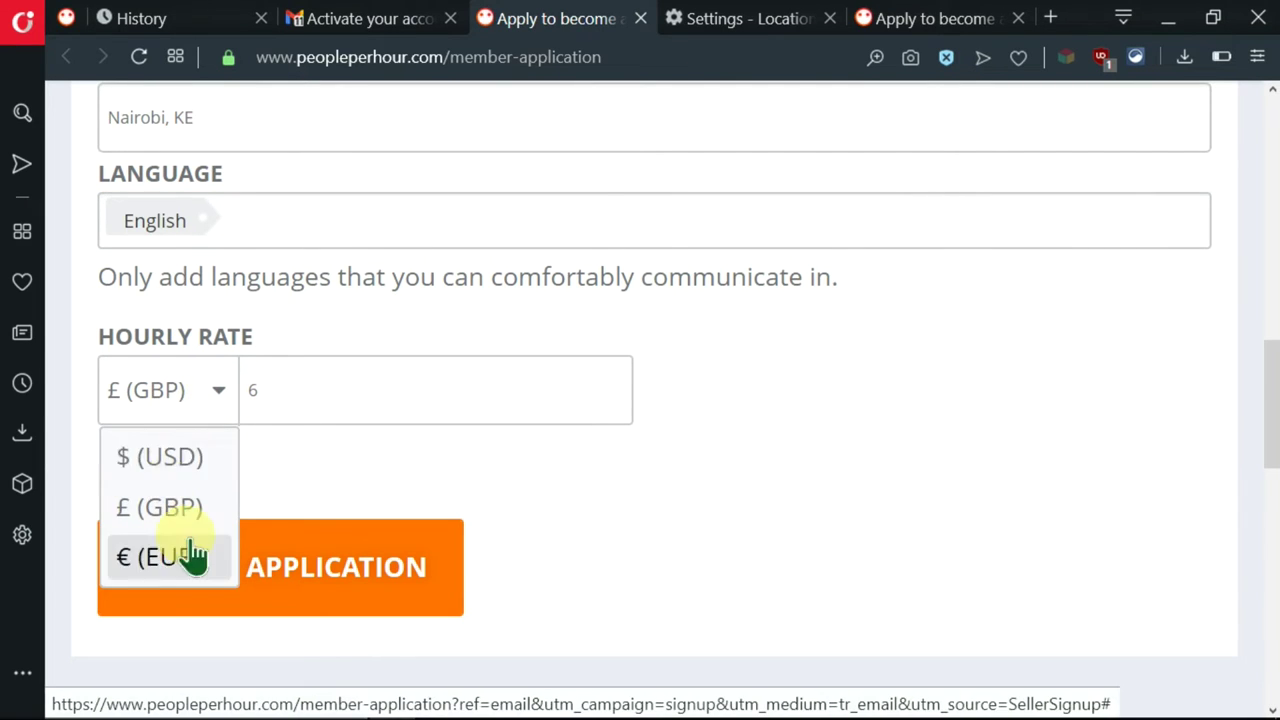
click(304, 400)
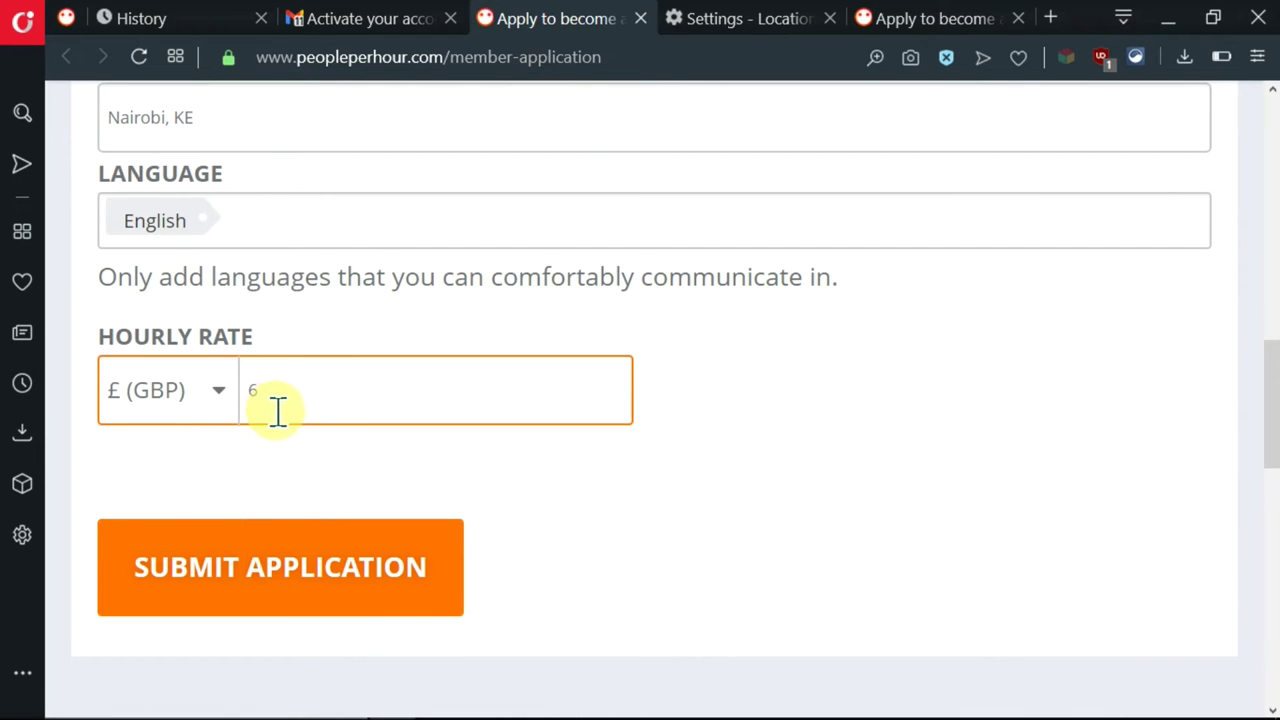
text(6)
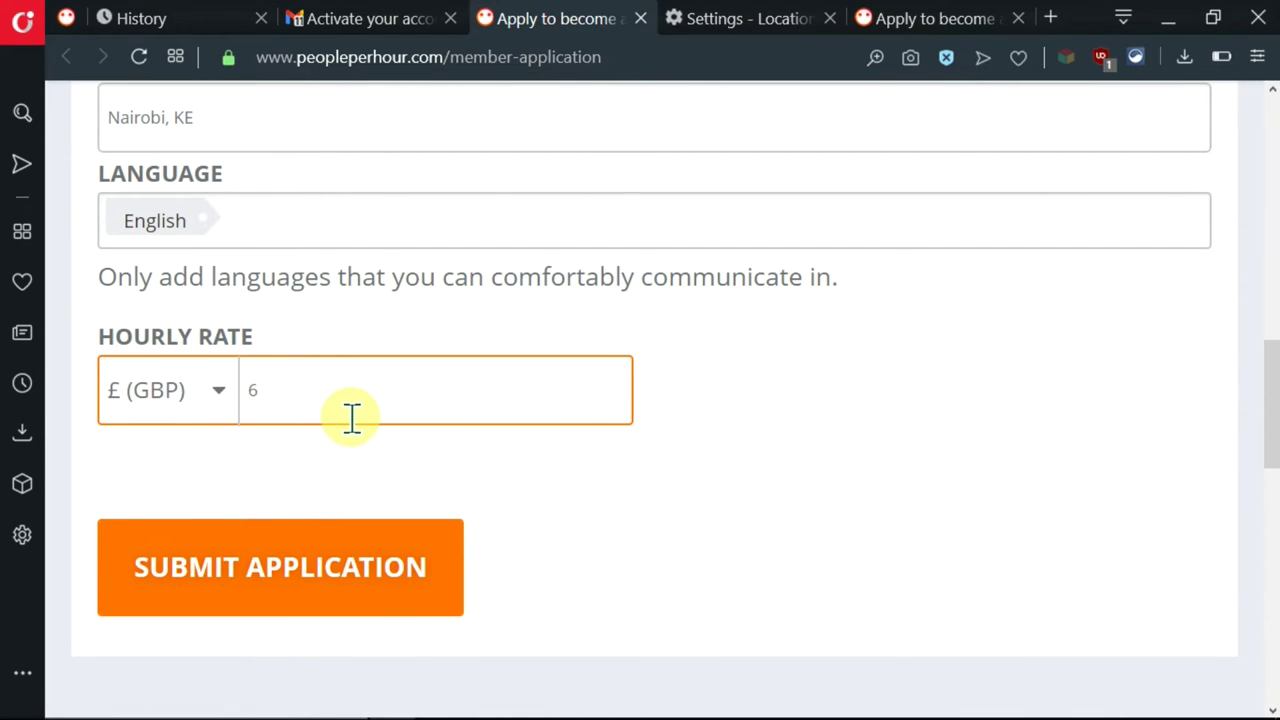
text(12)
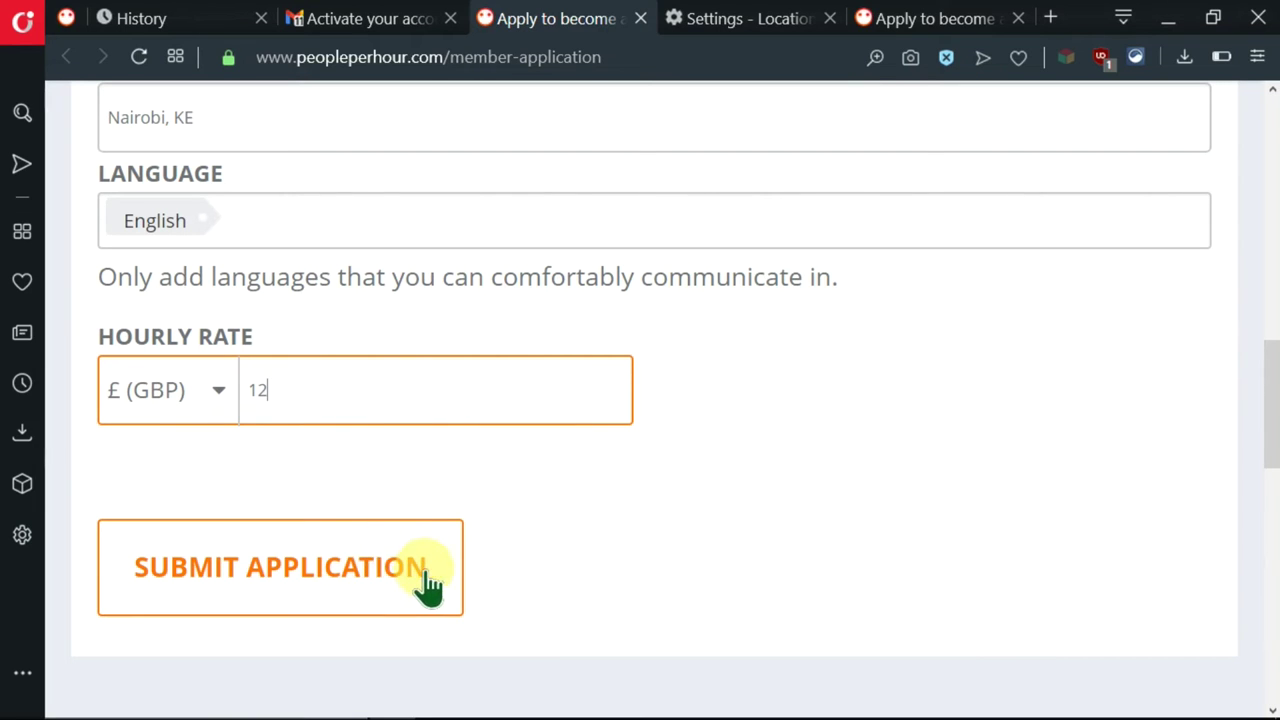
- Review the filled-in freelancer form, then submit the application
scroll(719, 425, up, 1)
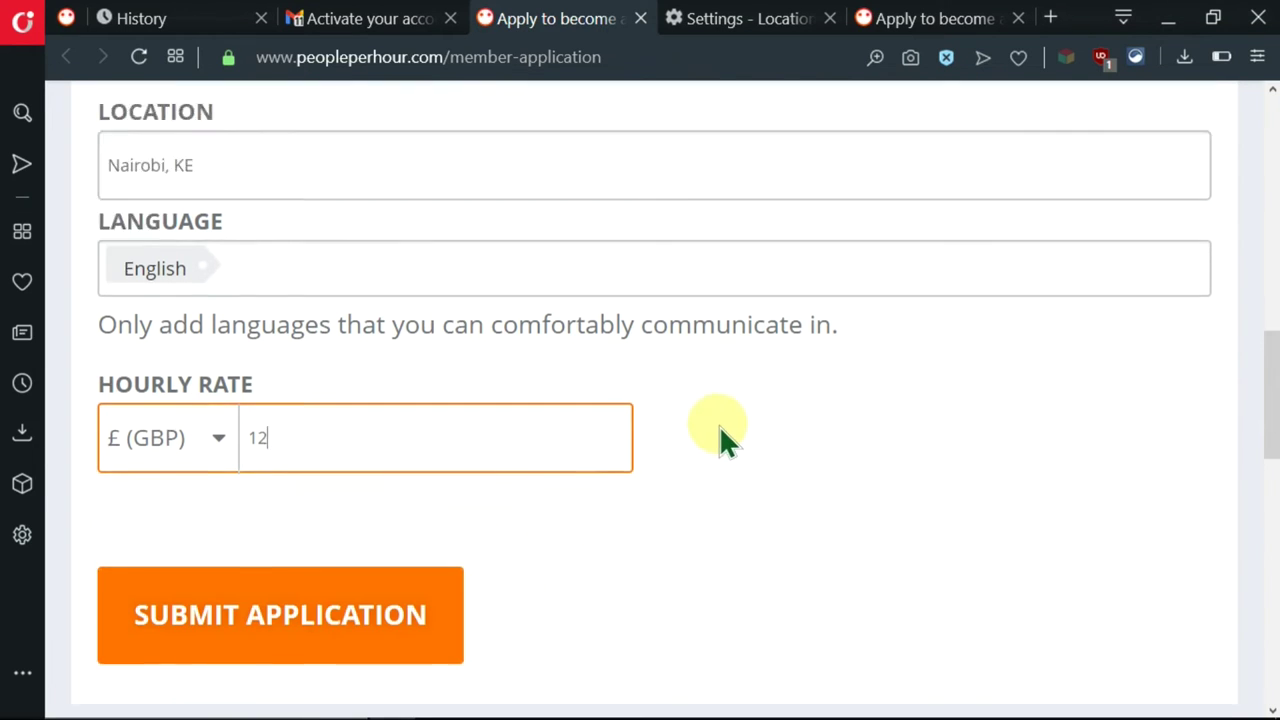
scroll(719, 425, up, 15)
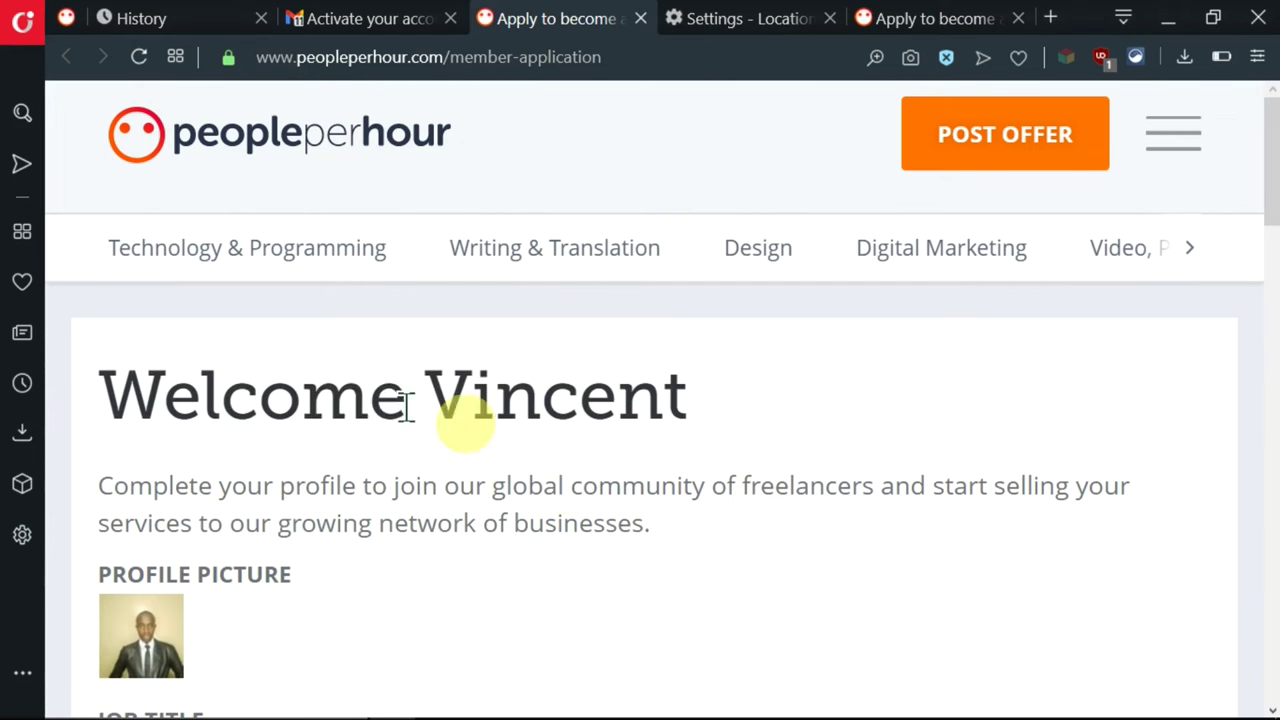
scroll(263, 509, down, 5)
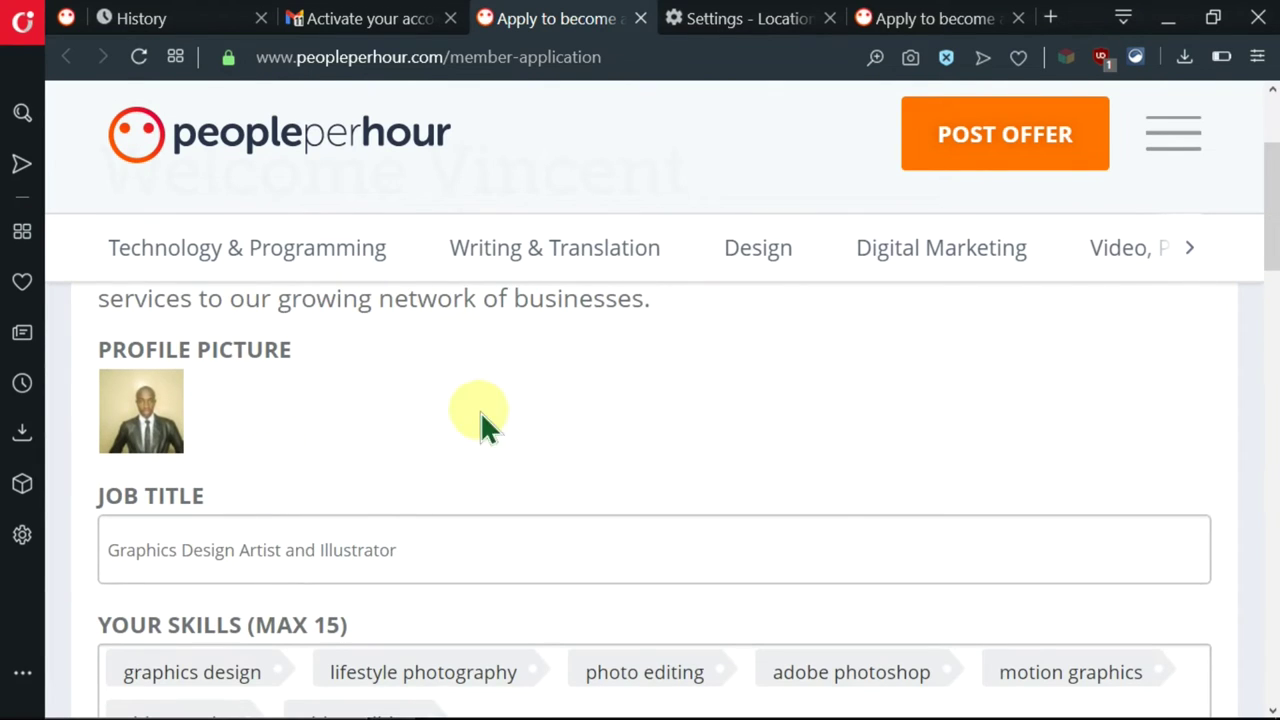
scroll(480, 411, down, 3)
scroll(300, 500, down, 1)
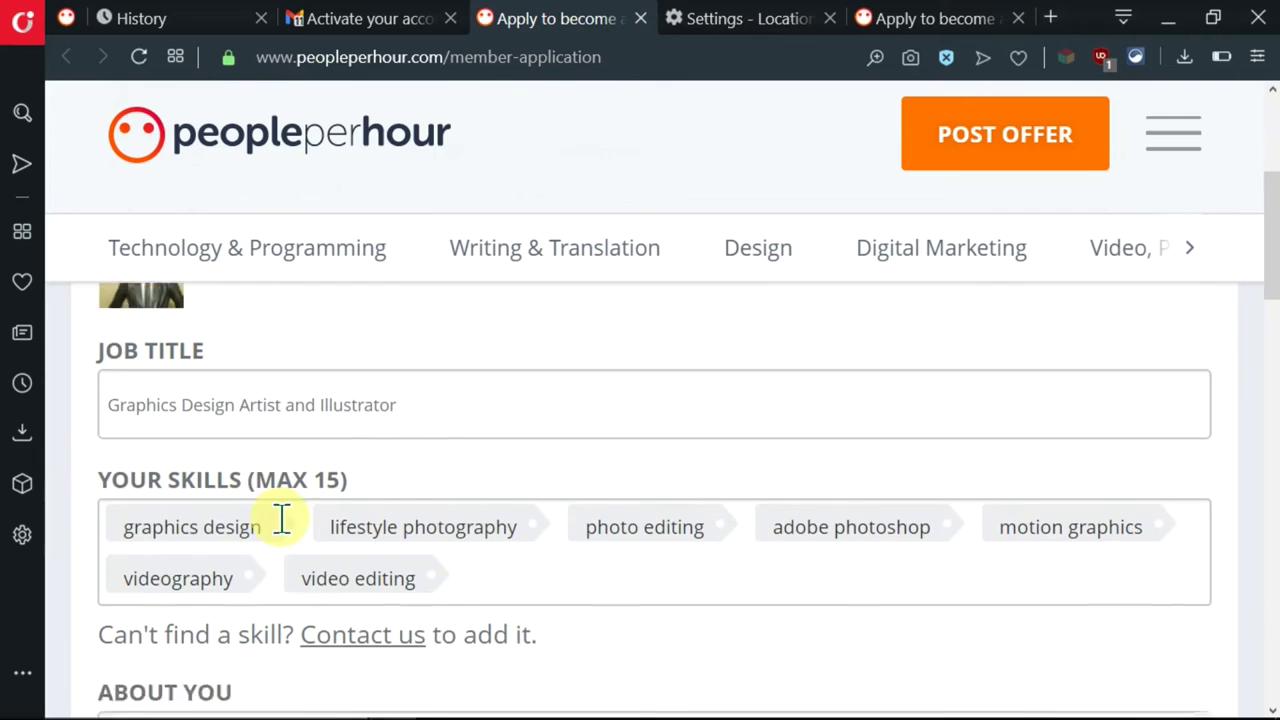
scroll(300, 510, down, 4)
scroll(364, 474, down, 5)
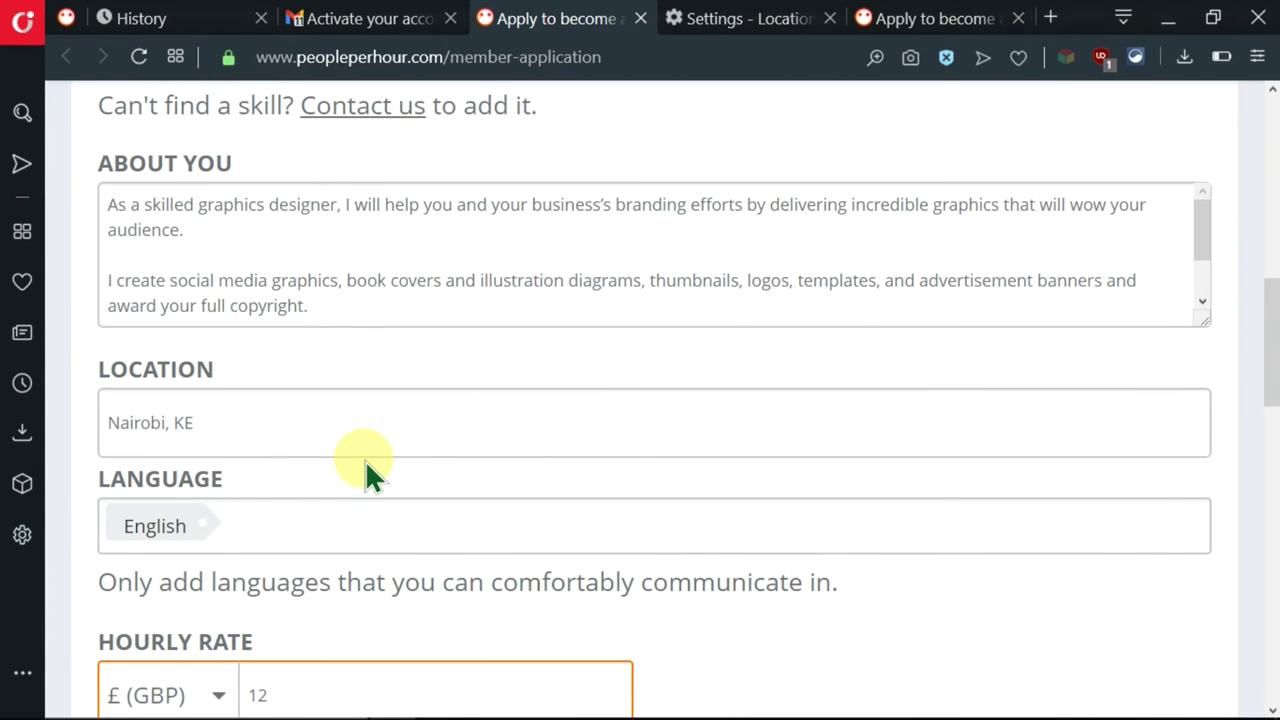
scroll(420, 449, down, 5)
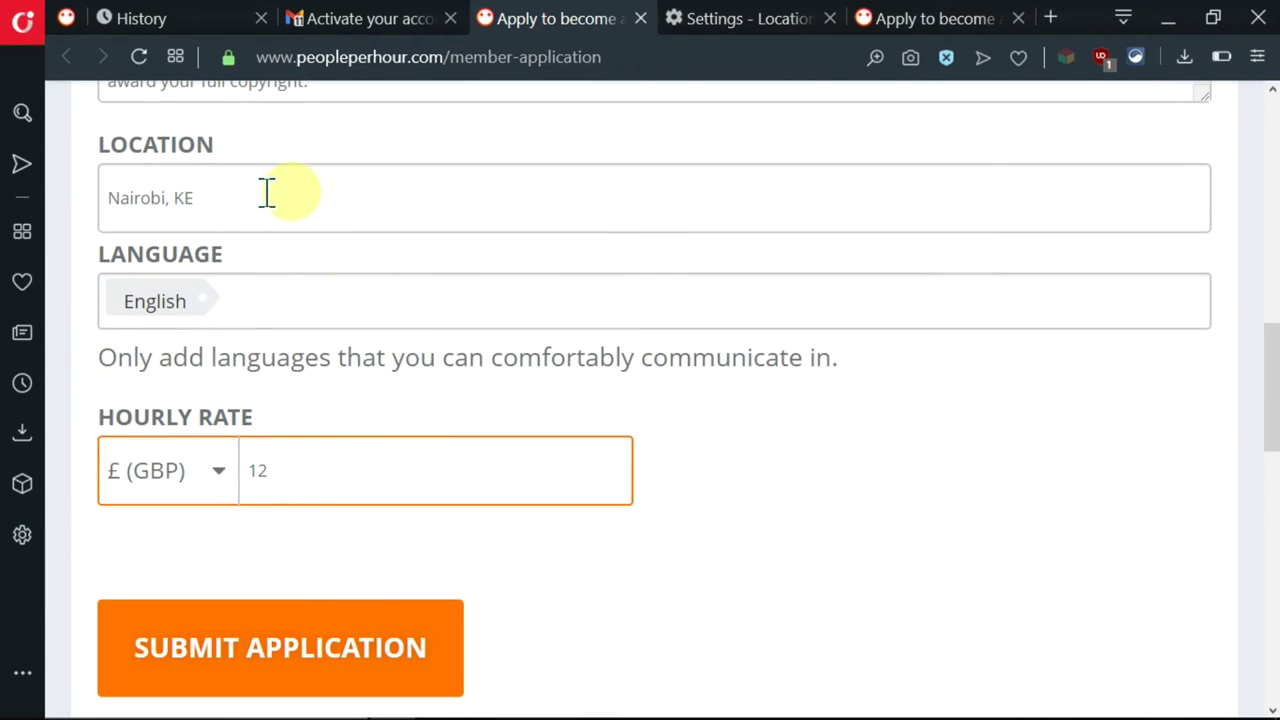
scroll(471, 434, down, 5)
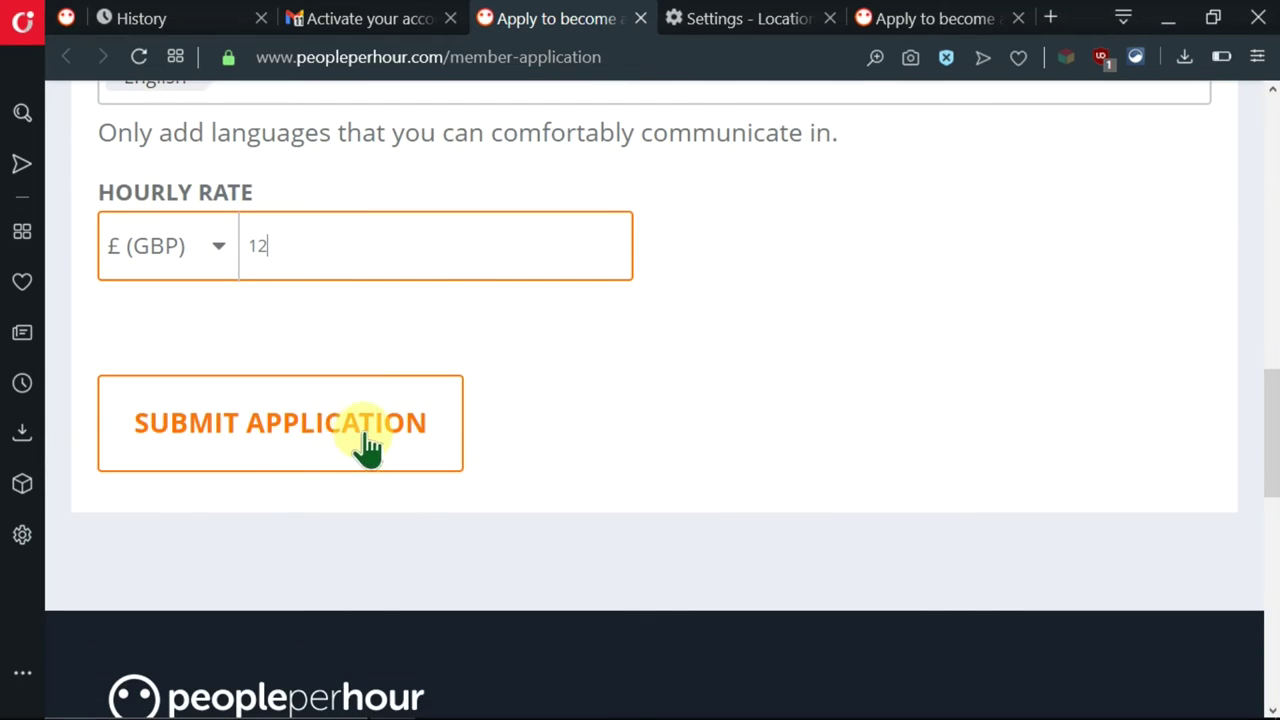
click(310, 440)
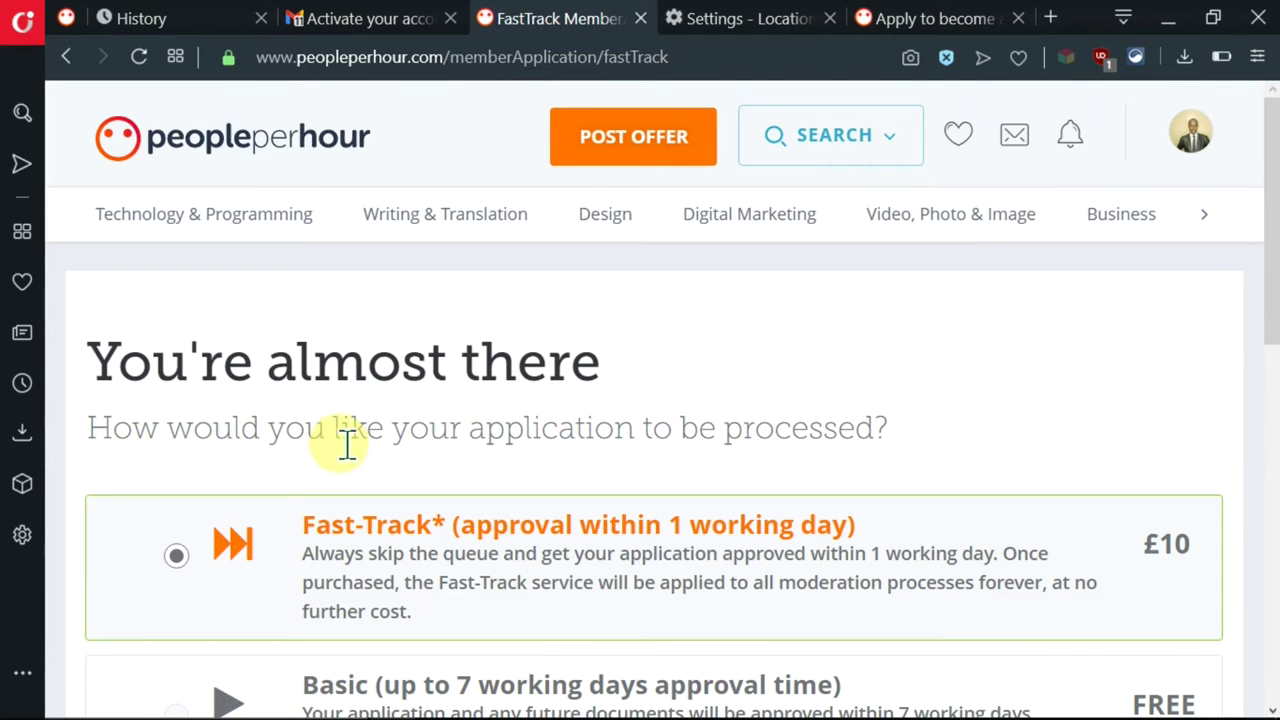
- Pick the free Basic processing option instead of Fast-Track and proceed
scroll(960, 438, down, 1)
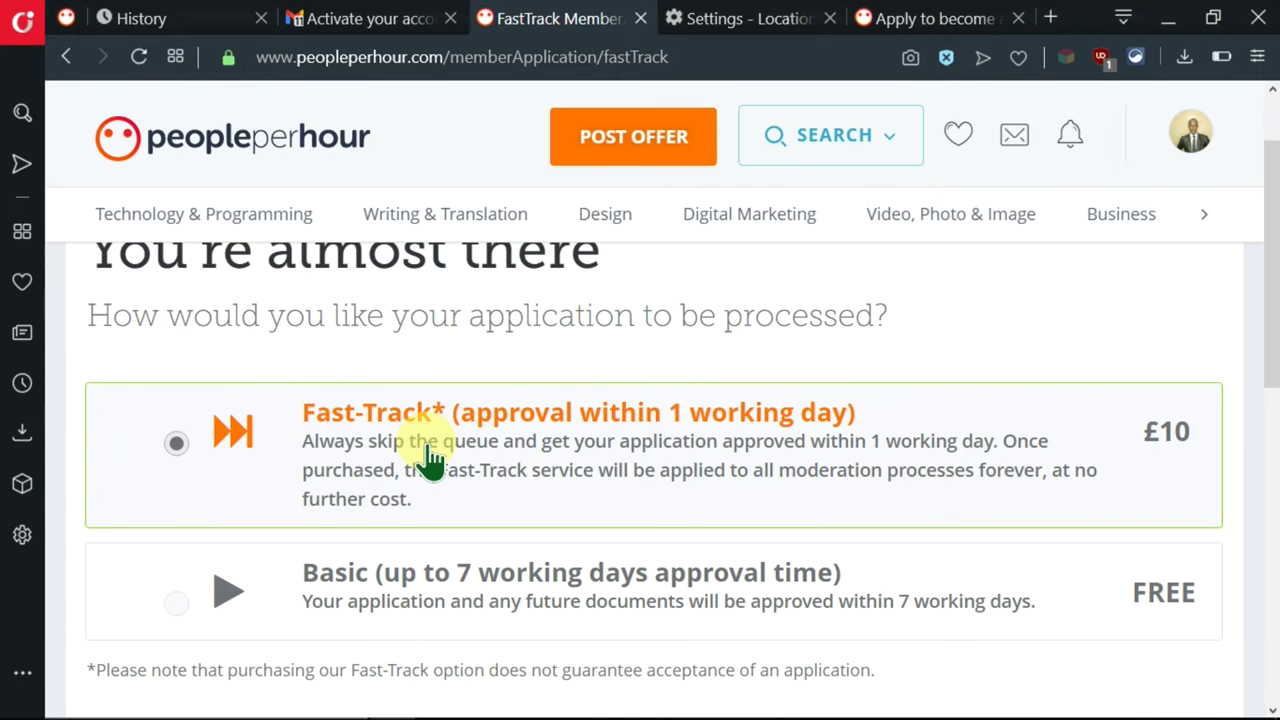
scroll(430, 460, down, 1)
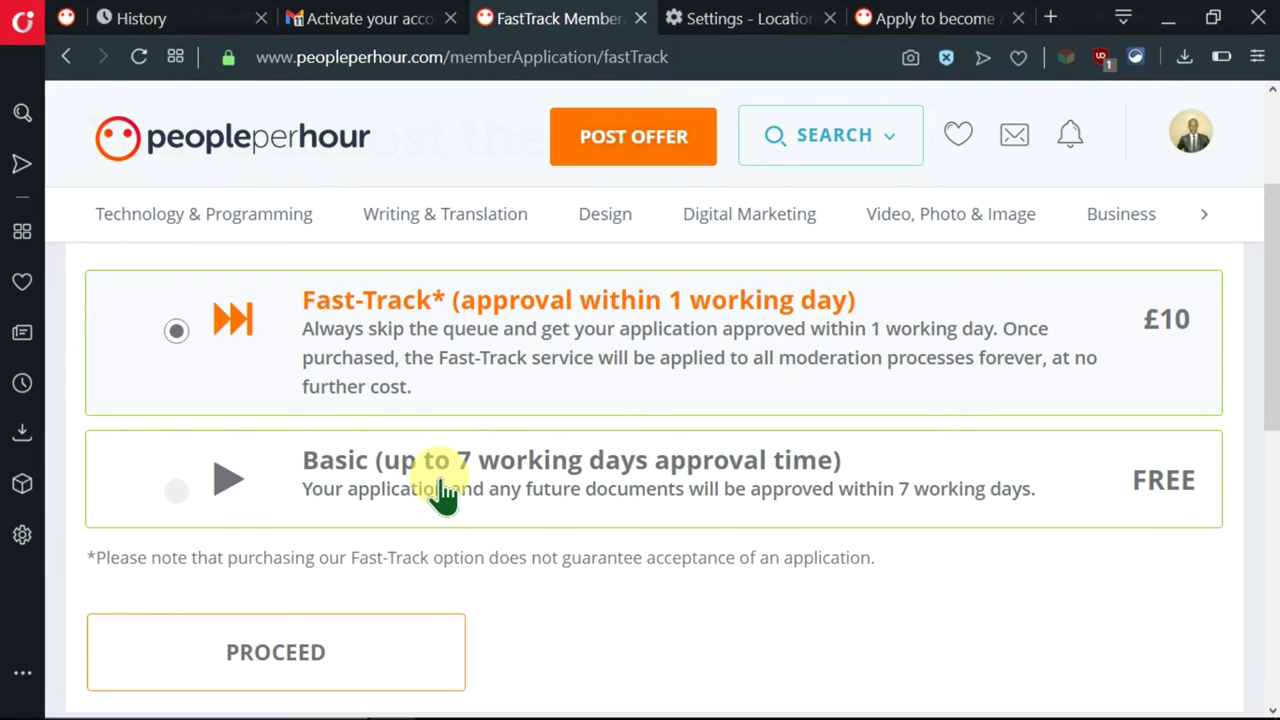
scroll(443, 493, down, 1)
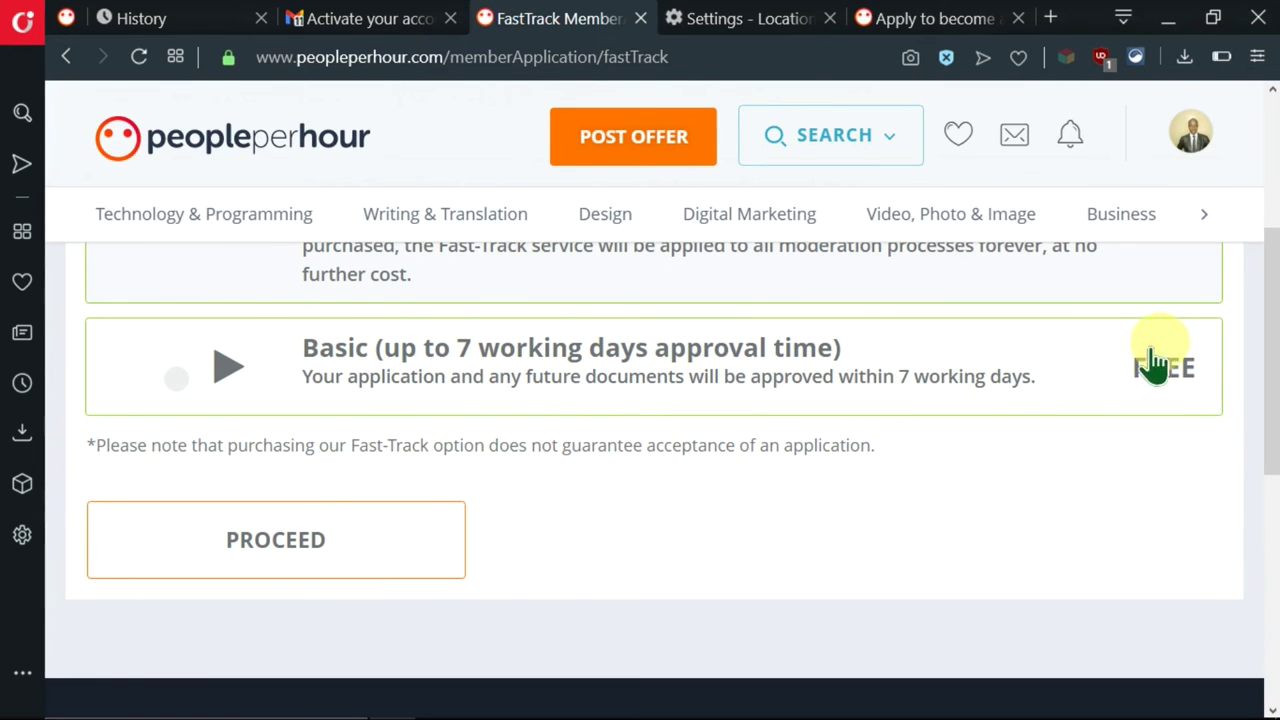
scroll(1157, 380, up, 1)
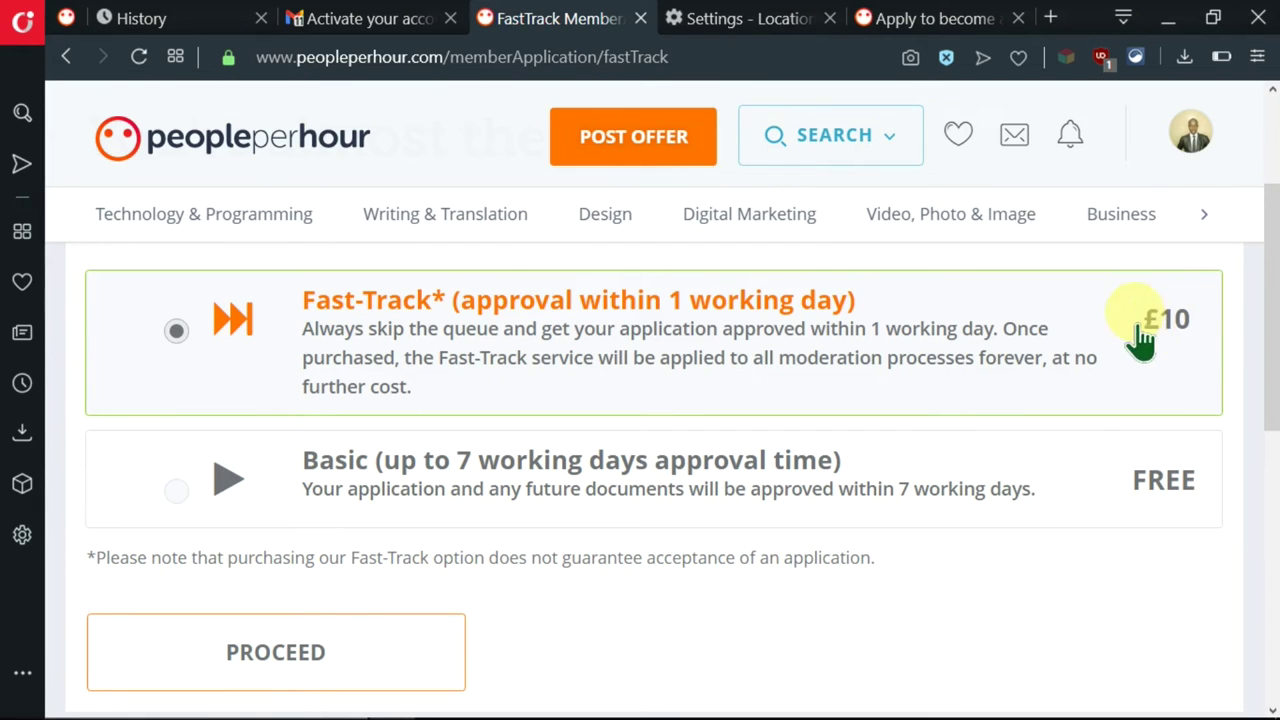
scroll(1100, 410, down, 2)
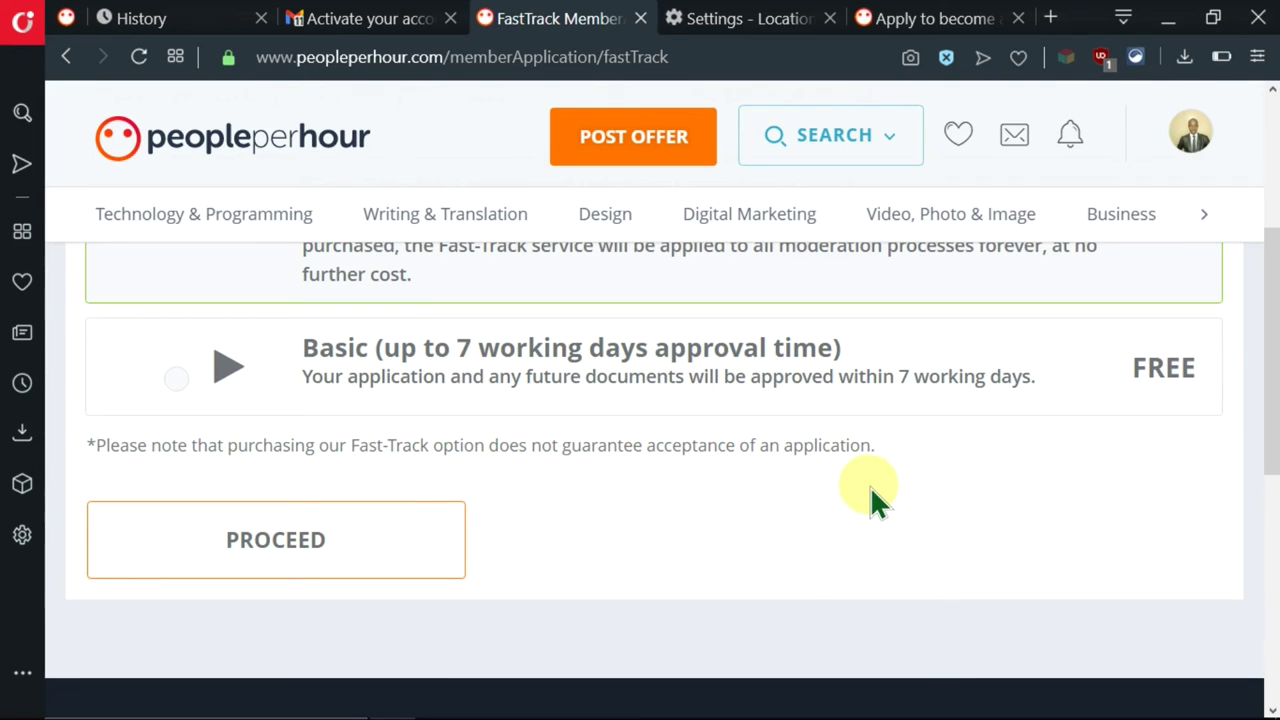
scroll(1114, 449, up, 2)
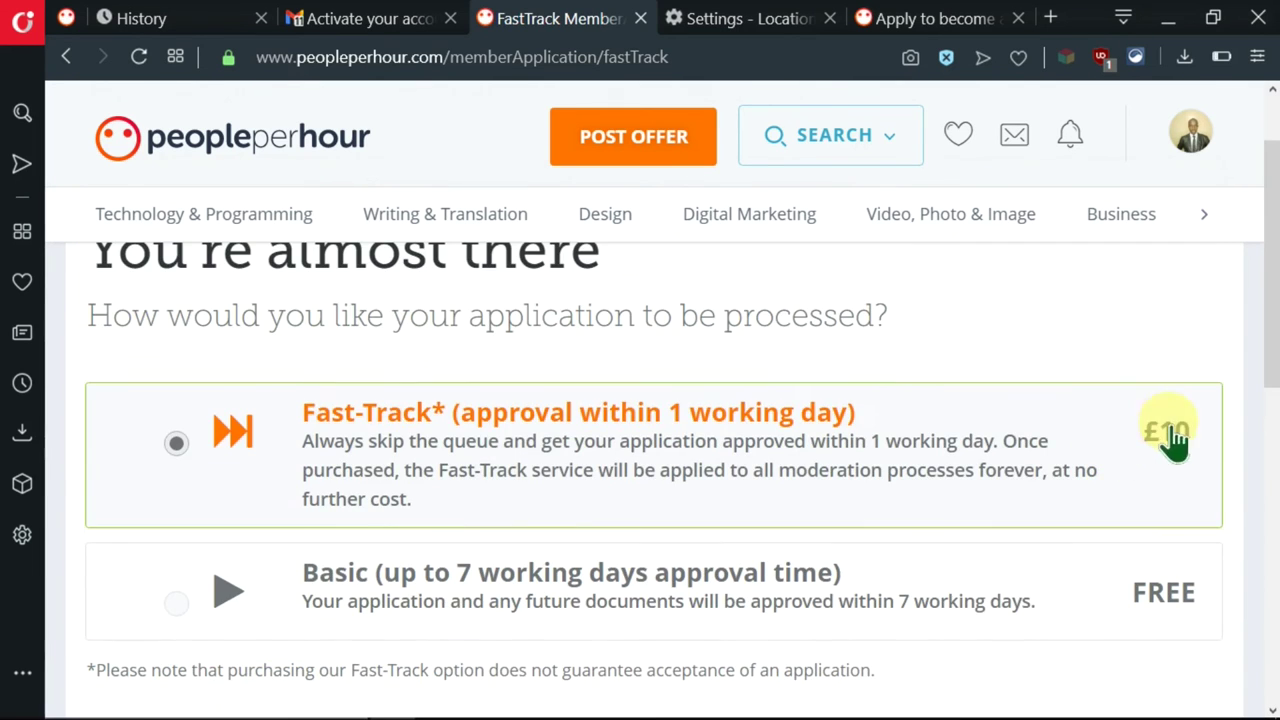
scroll(994, 514, down, 3)
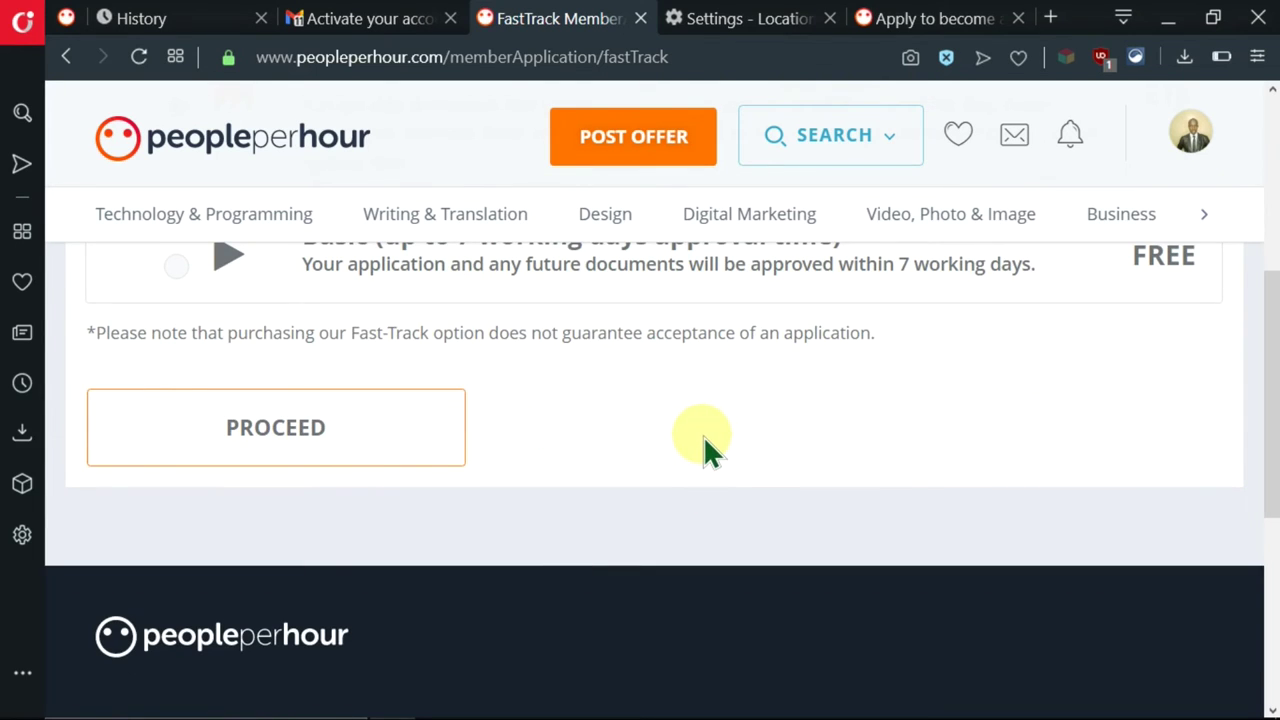
scroll(703, 435, up, 2)
click(405, 475)
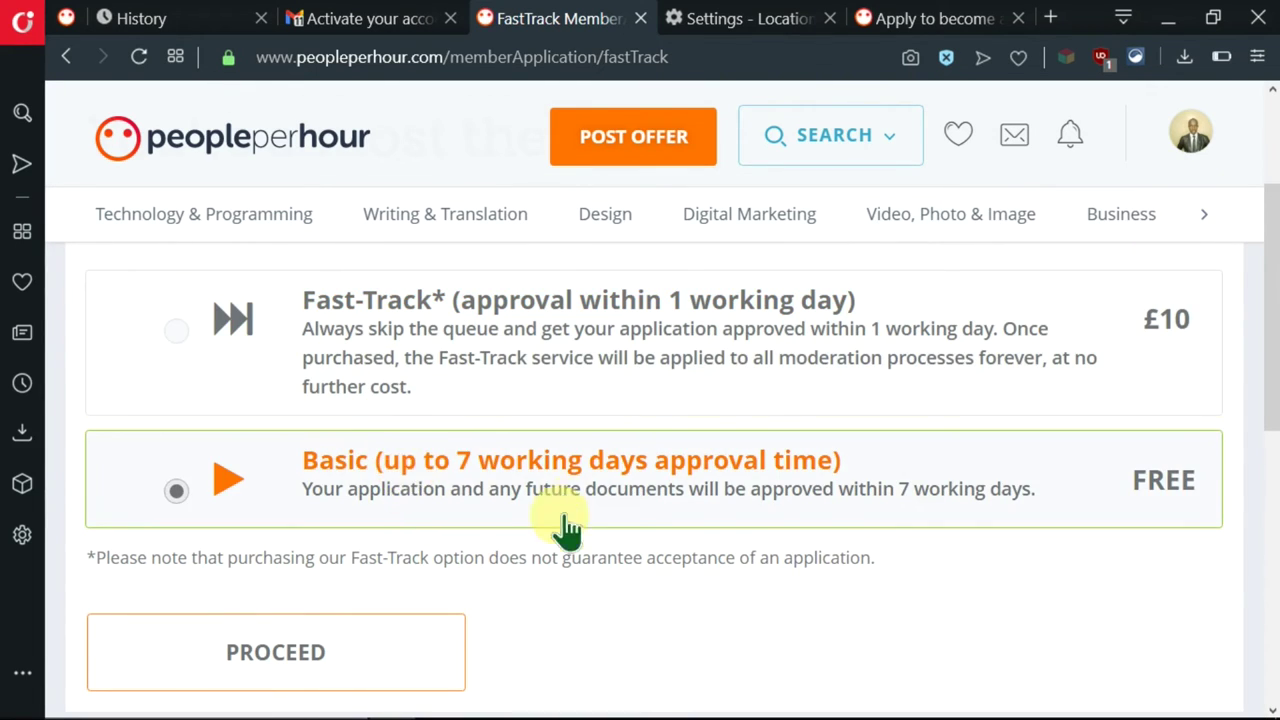
scroll(969, 595, down, 3)
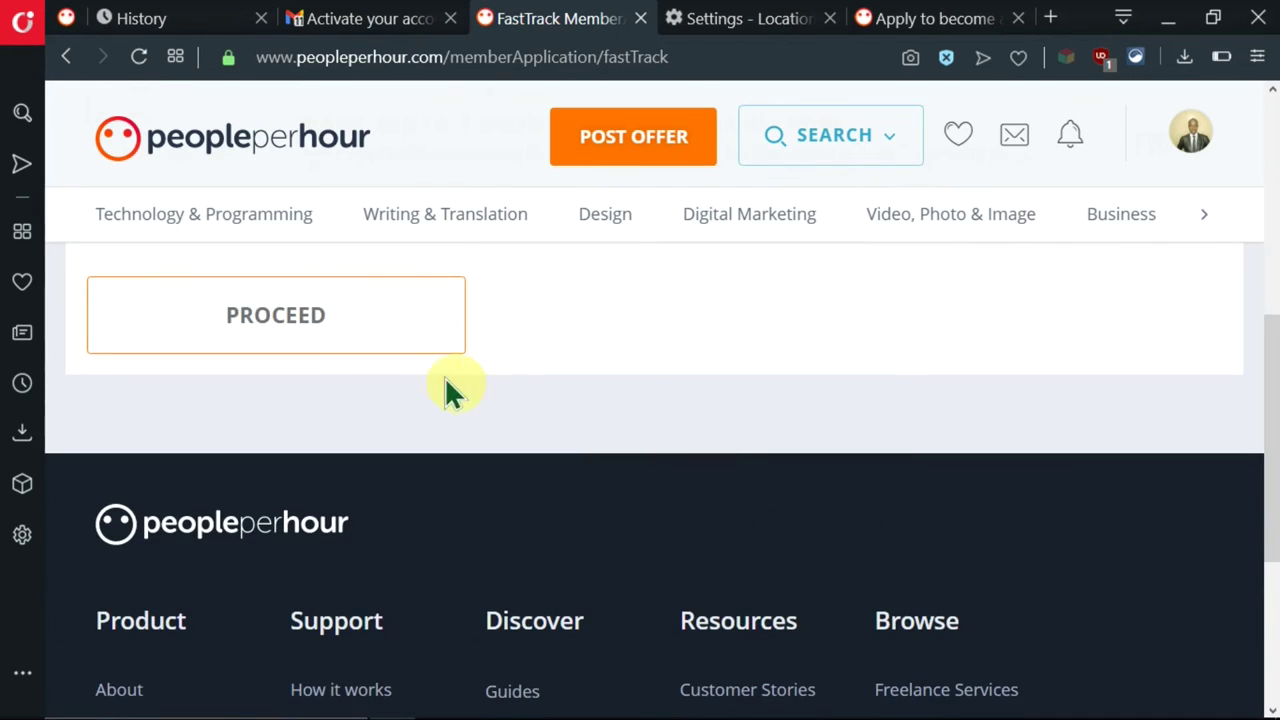
click(415, 340)
scroll(574, 449, up, 2)
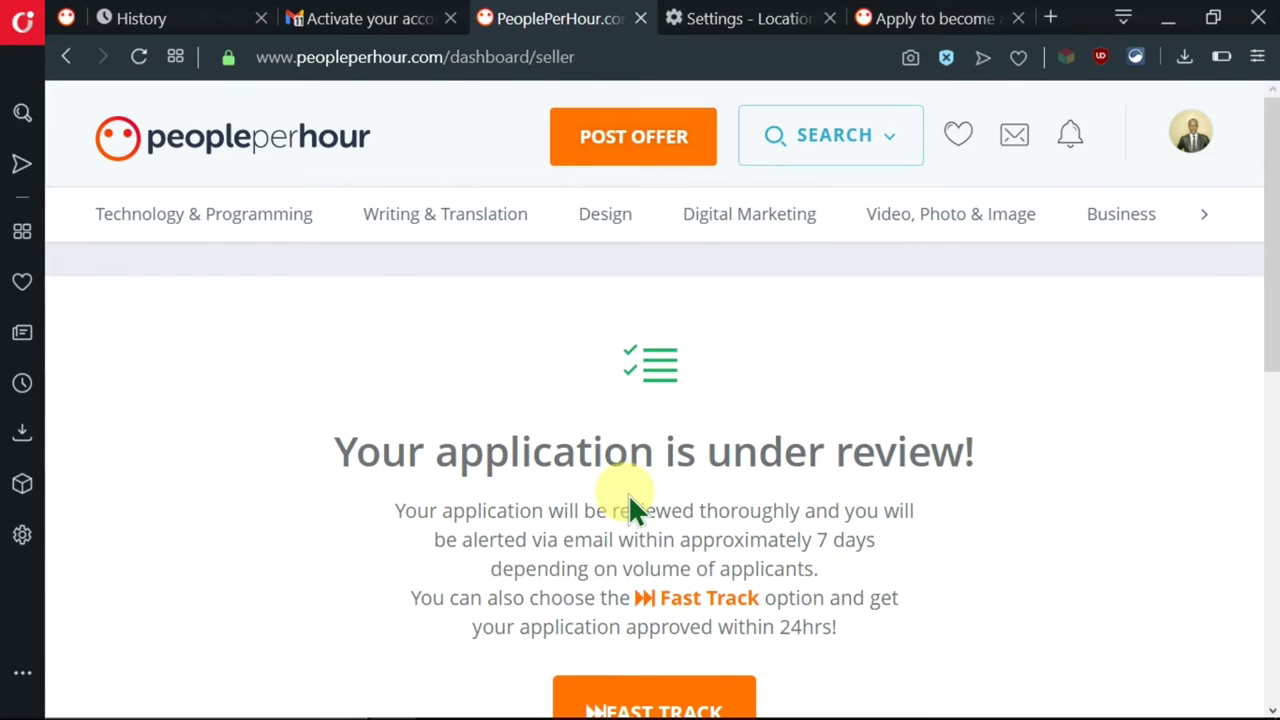
scroll(630, 494, down, 1)
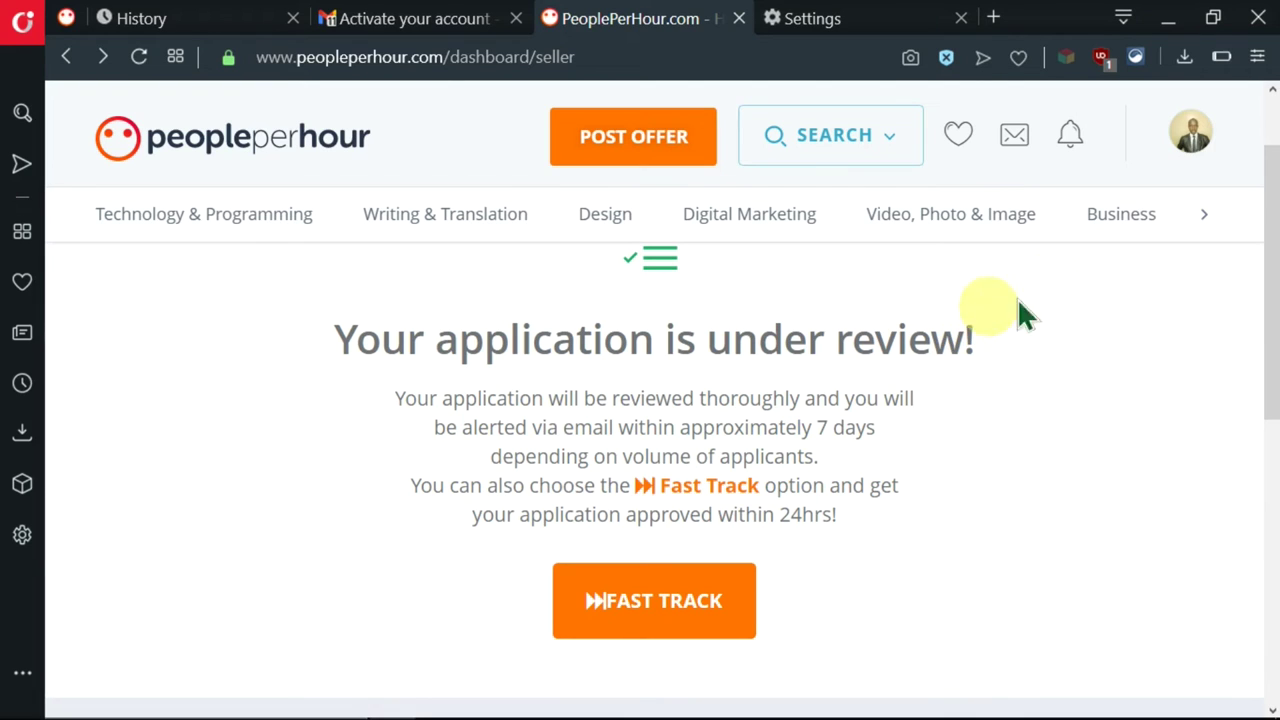
- Open the freelancer profile editor from the account menu
click(1193, 150)
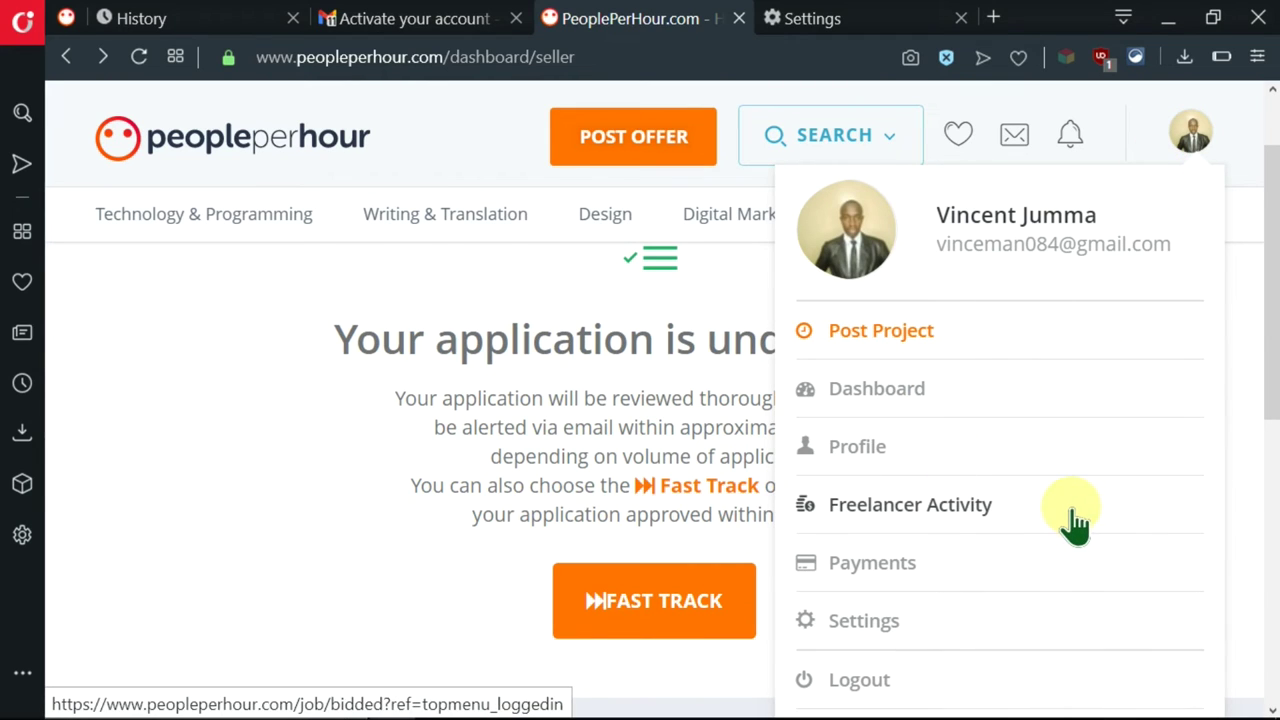
click(893, 458)
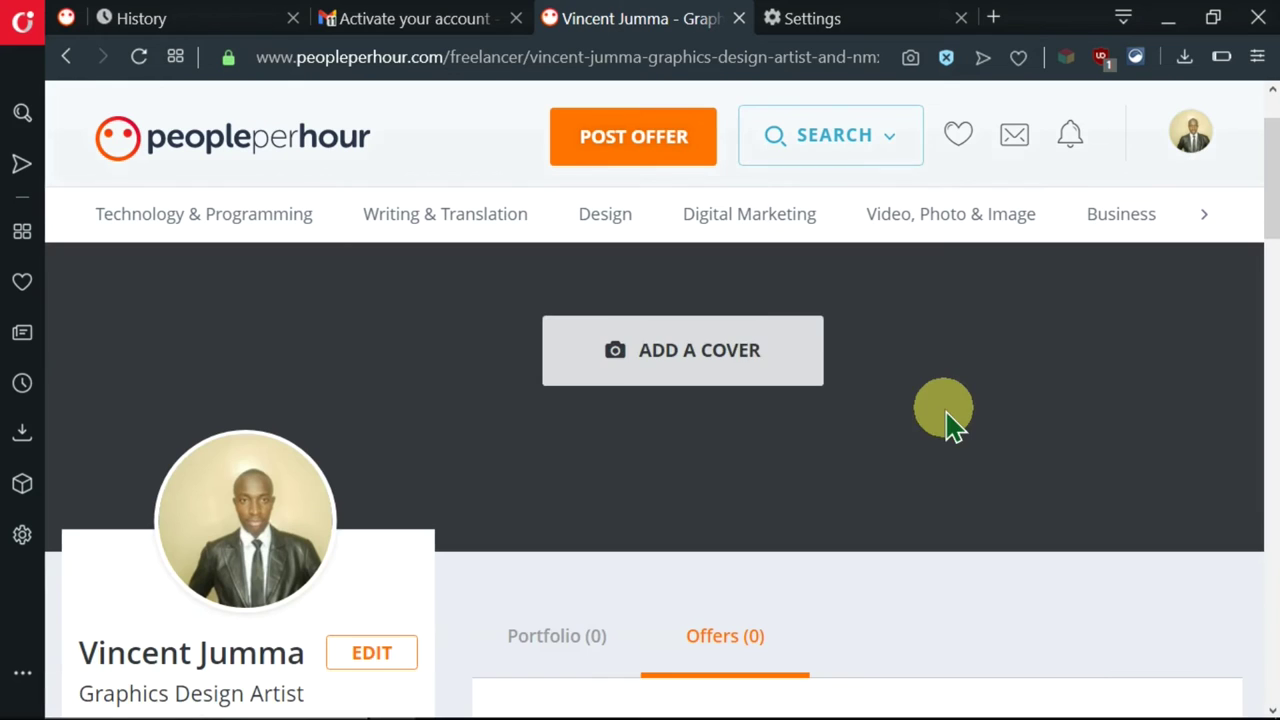
scroll(645, 430, down, 10)
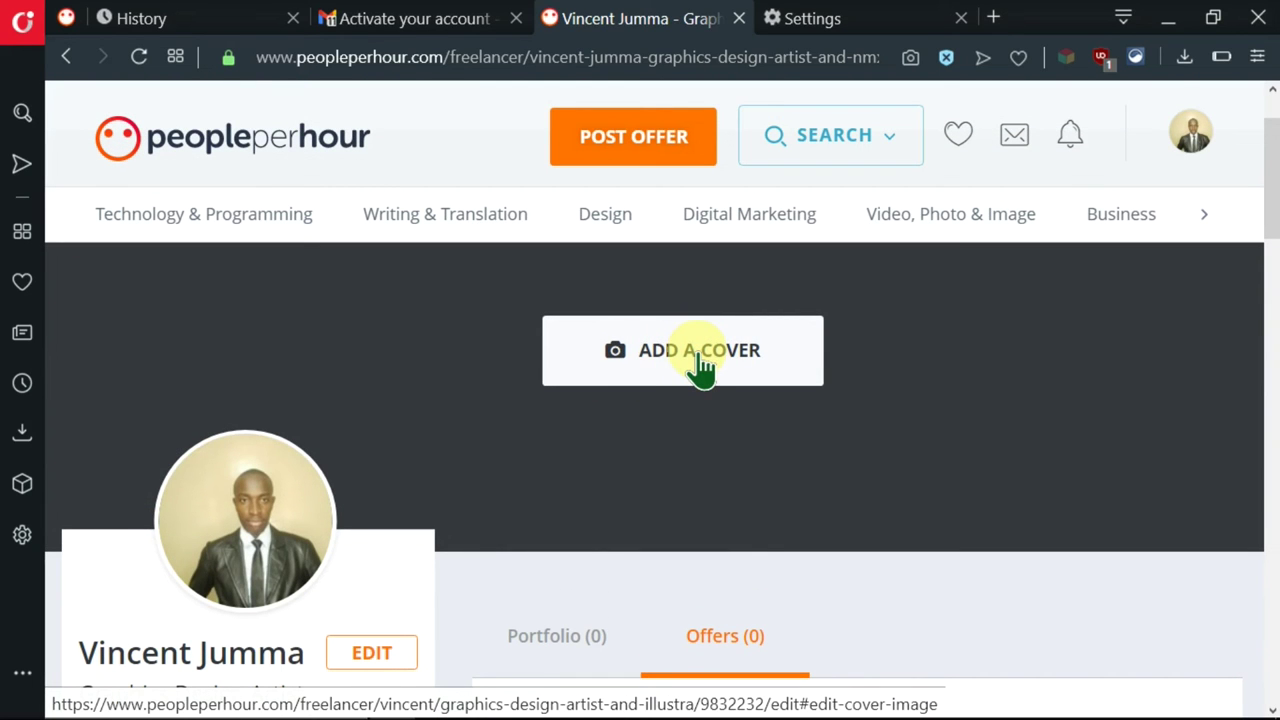
- Go to the Cover Image section and snap the browser beside the Downloaded pics folder
click(700, 353)
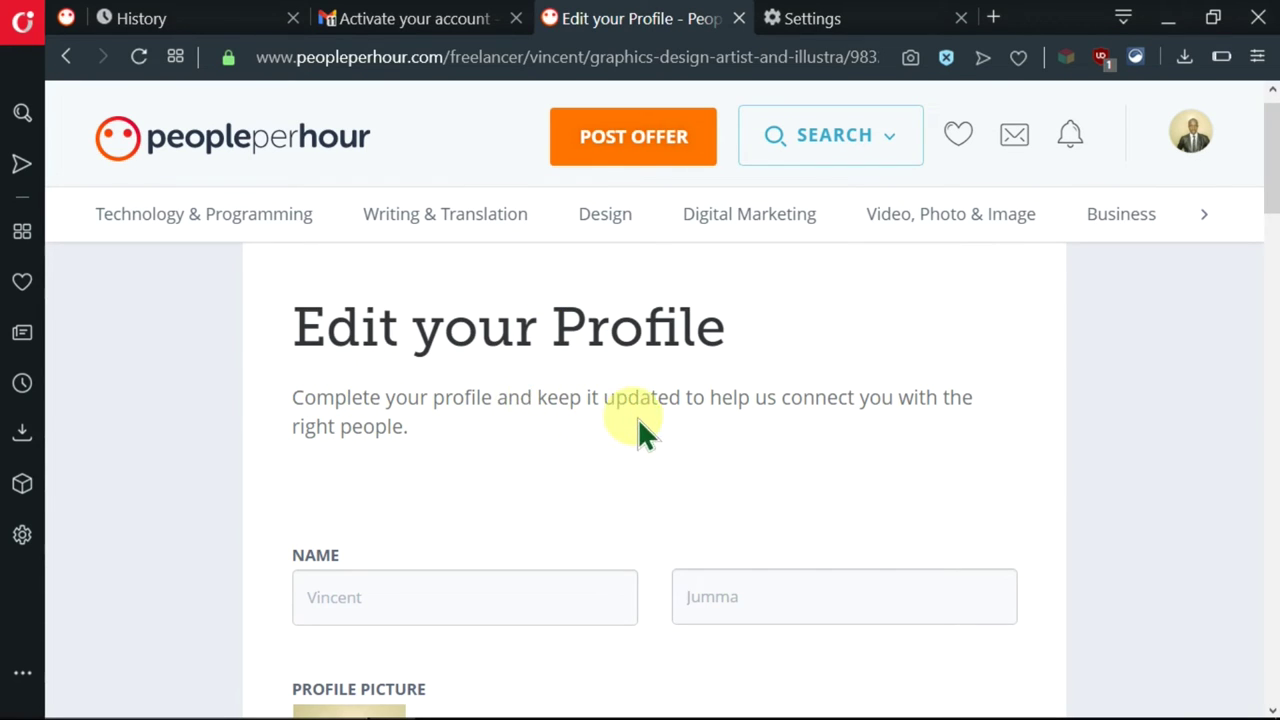
scroll(727, 414, down, 1)
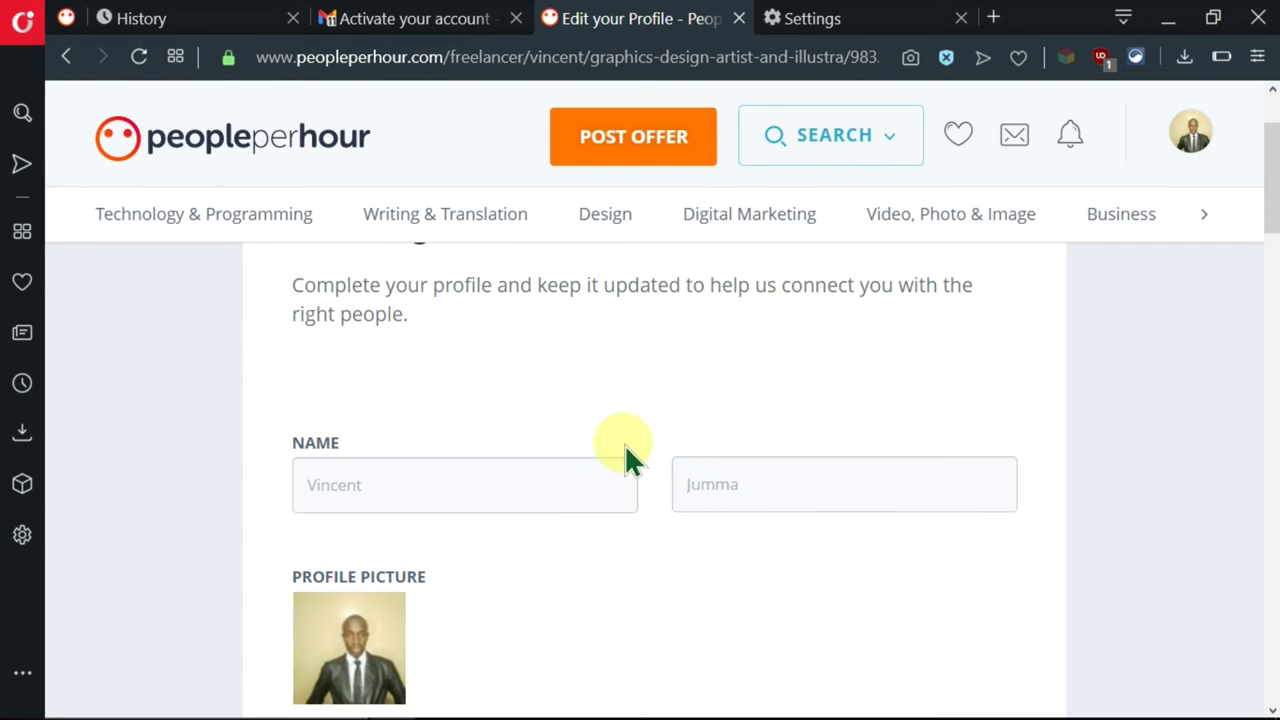
scroll(701, 537, down, 1)
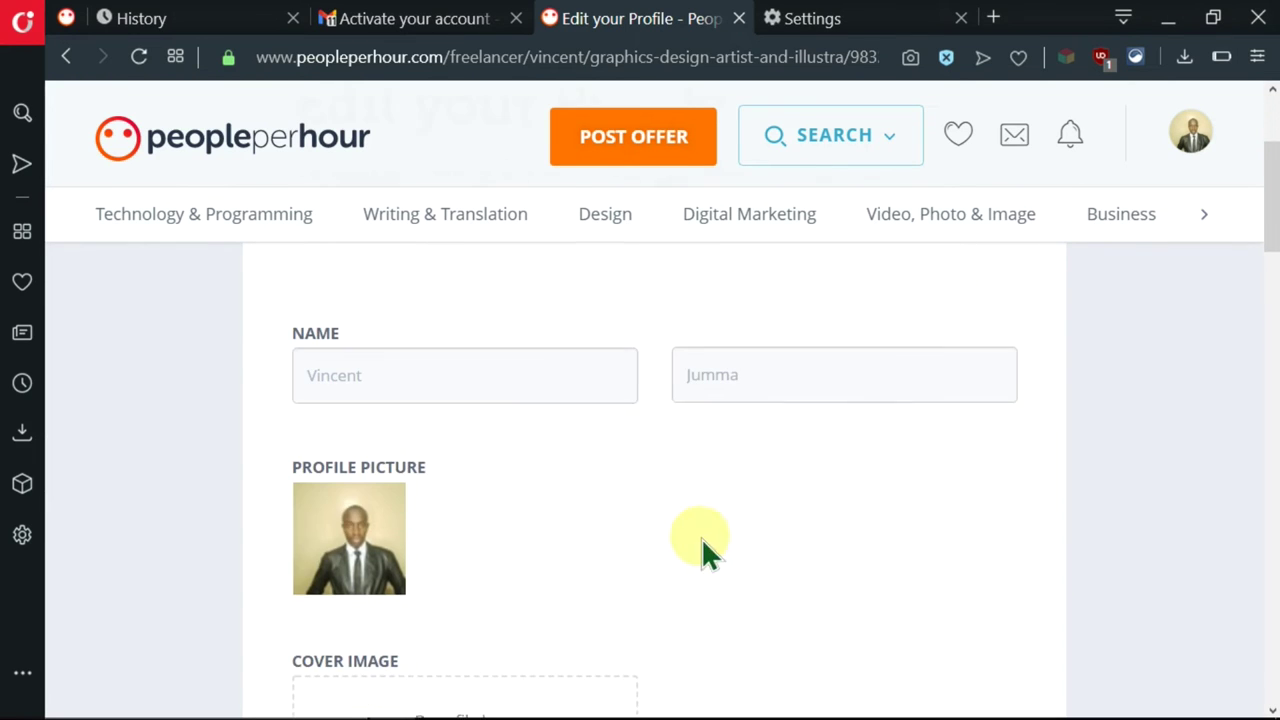
scroll(621, 514, down, 3)
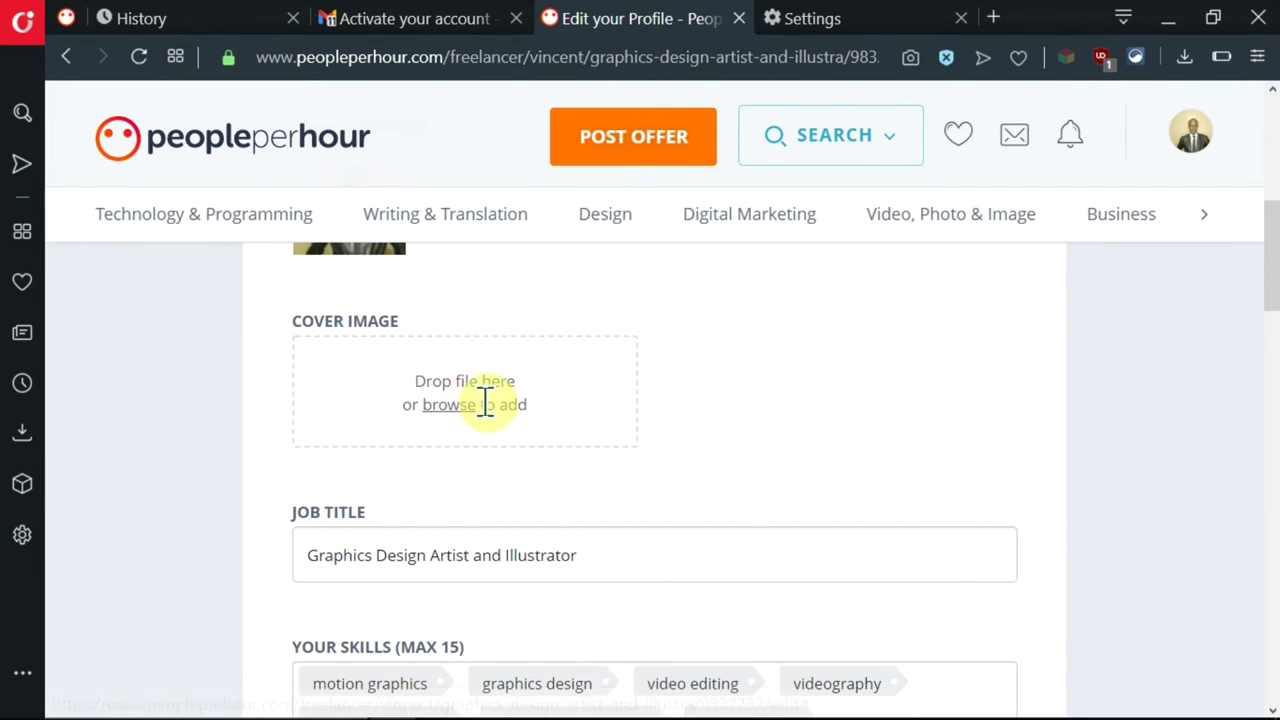
key(super+Left)
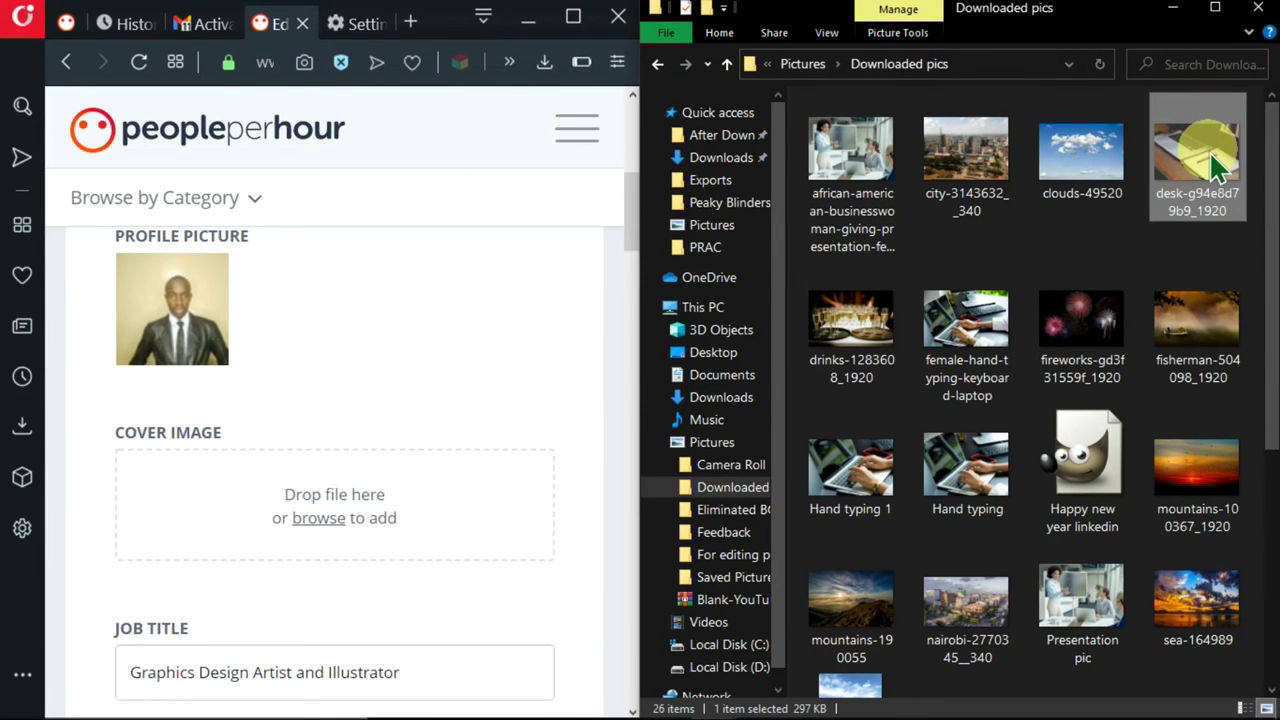
- Upload the laptop-and-notebook desk photo as the cover, crop it over the keyboard, and save
drag(1213, 163, 290, 532)
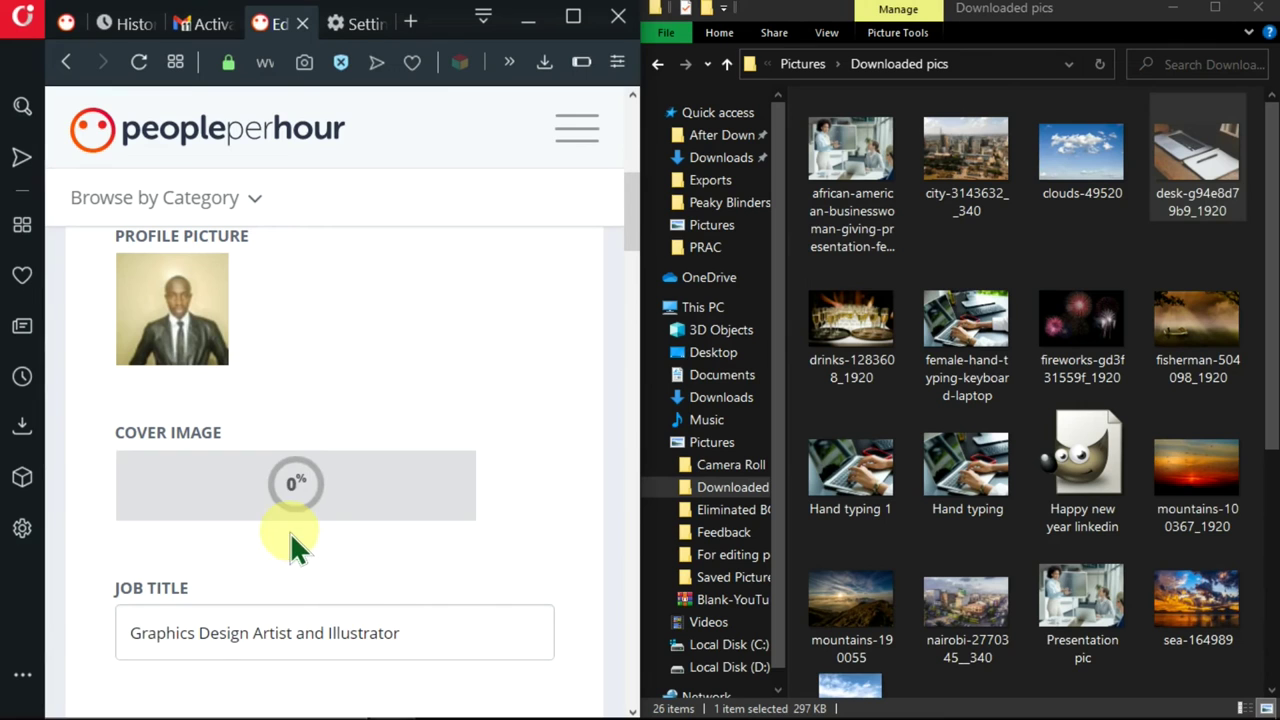
click(573, 16)
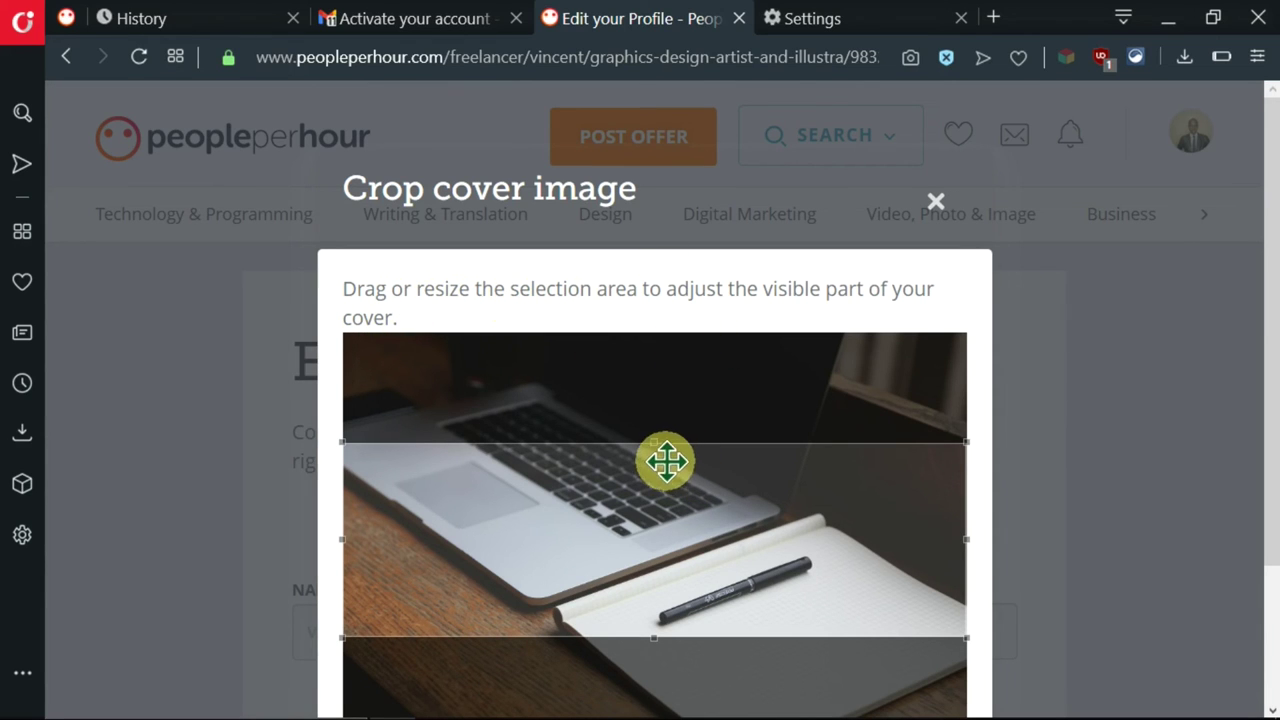
mouse_move(661, 536)
mouse_down()
mouse_move(647, 453)
mouse_move(631, 557)
mouse_move(639, 548)
mouse_up()
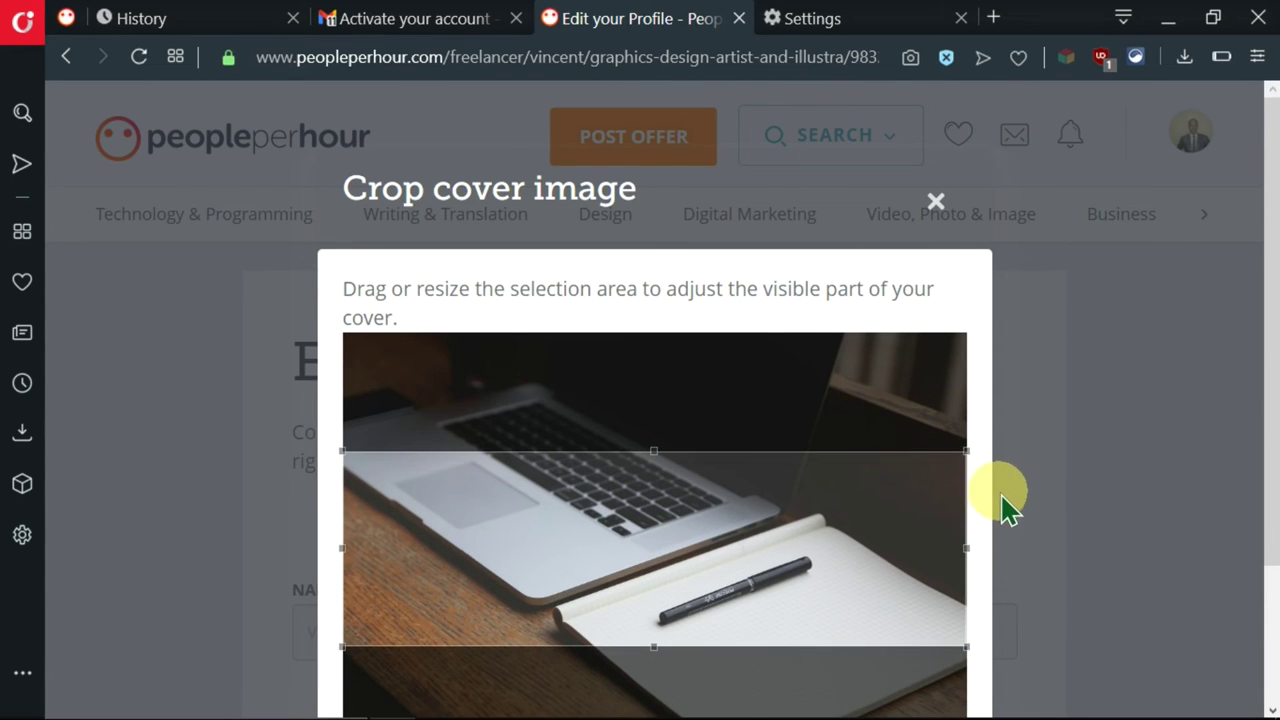
scroll(1000, 506, down, 2)
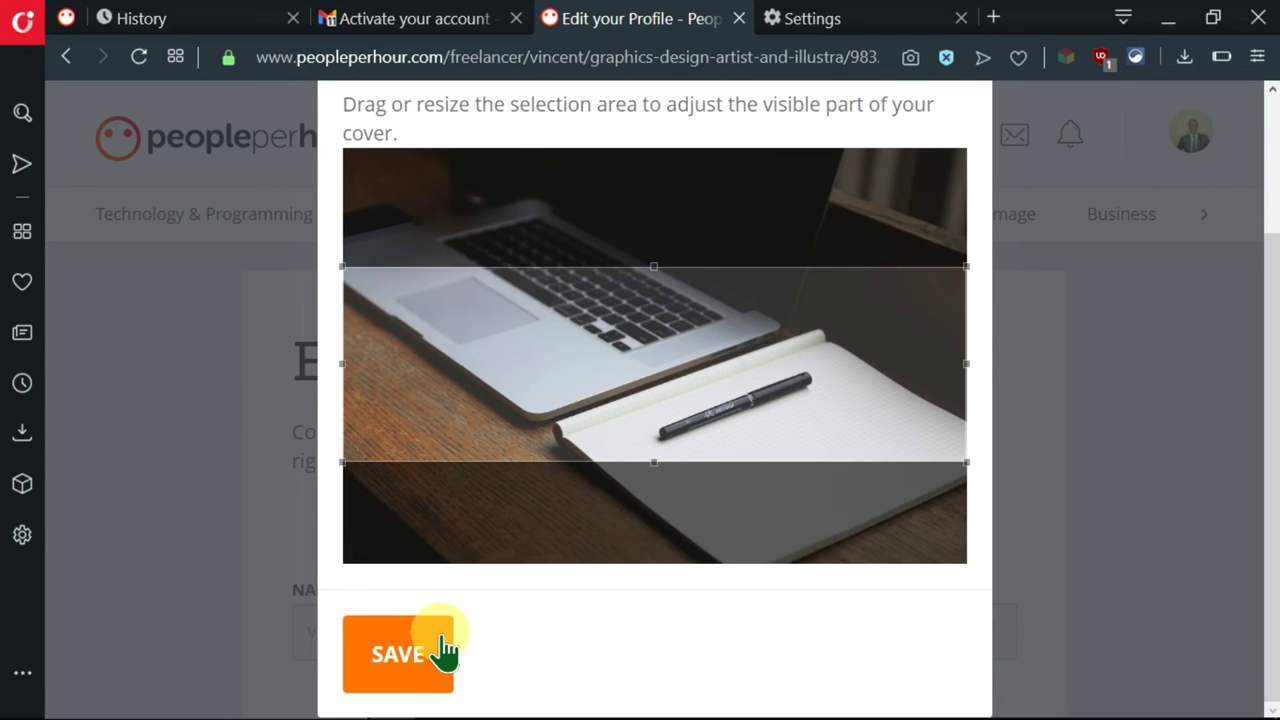
click(443, 652)
scroll(671, 475, down, 5)
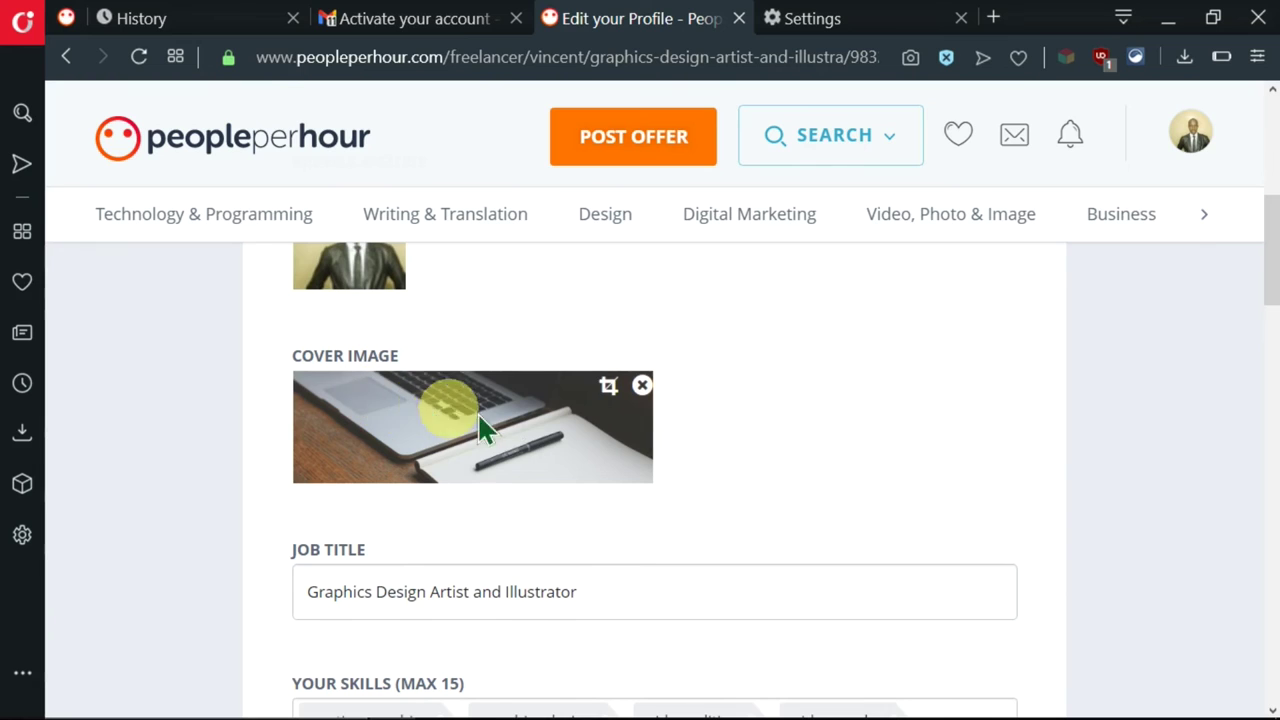
- Add the IN THE CITY poster to the Portfolio section
scroll(814, 465, down, 4)
scroll(640, 410, down, 2)
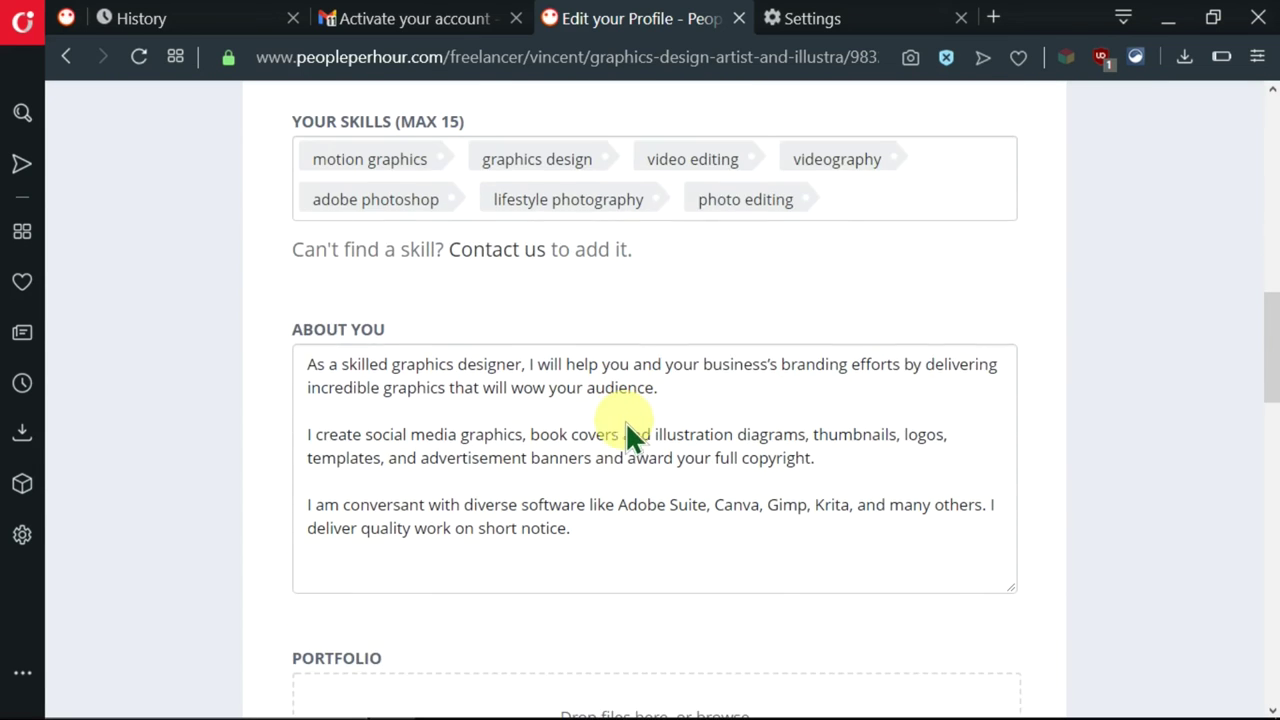
scroll(623, 423, down, 2)
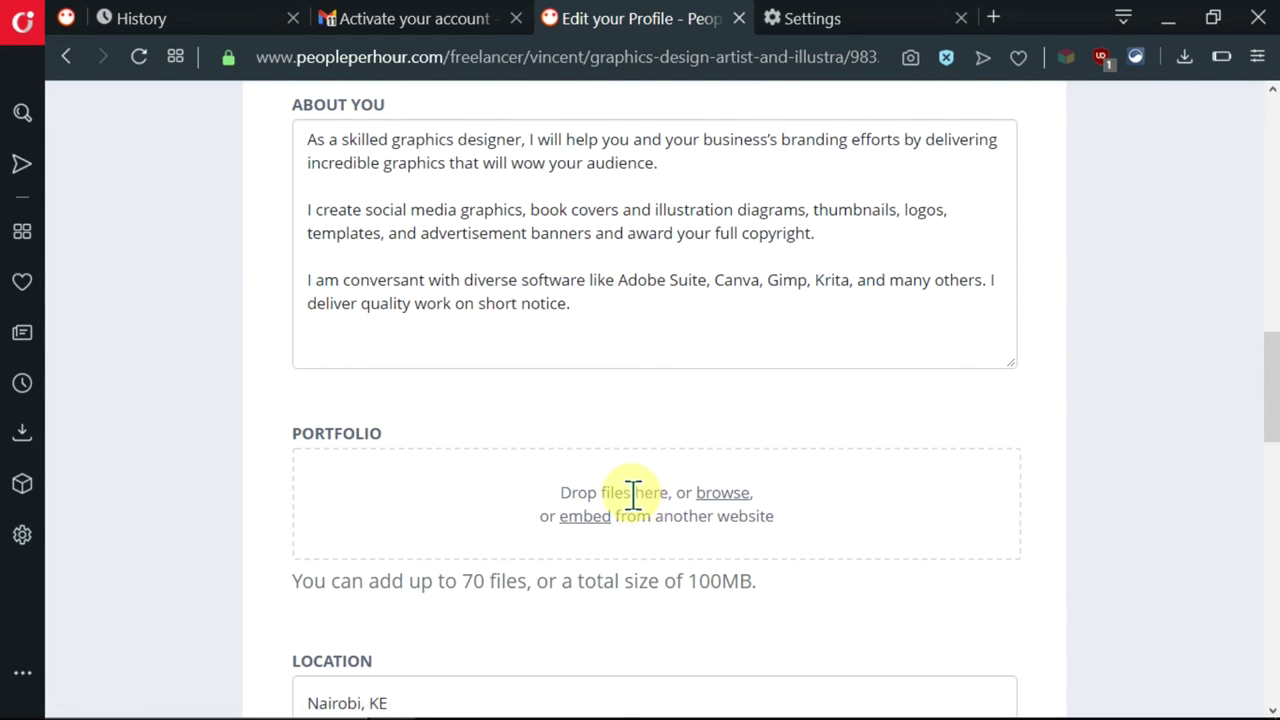
scroll(667, 566, down, 2)
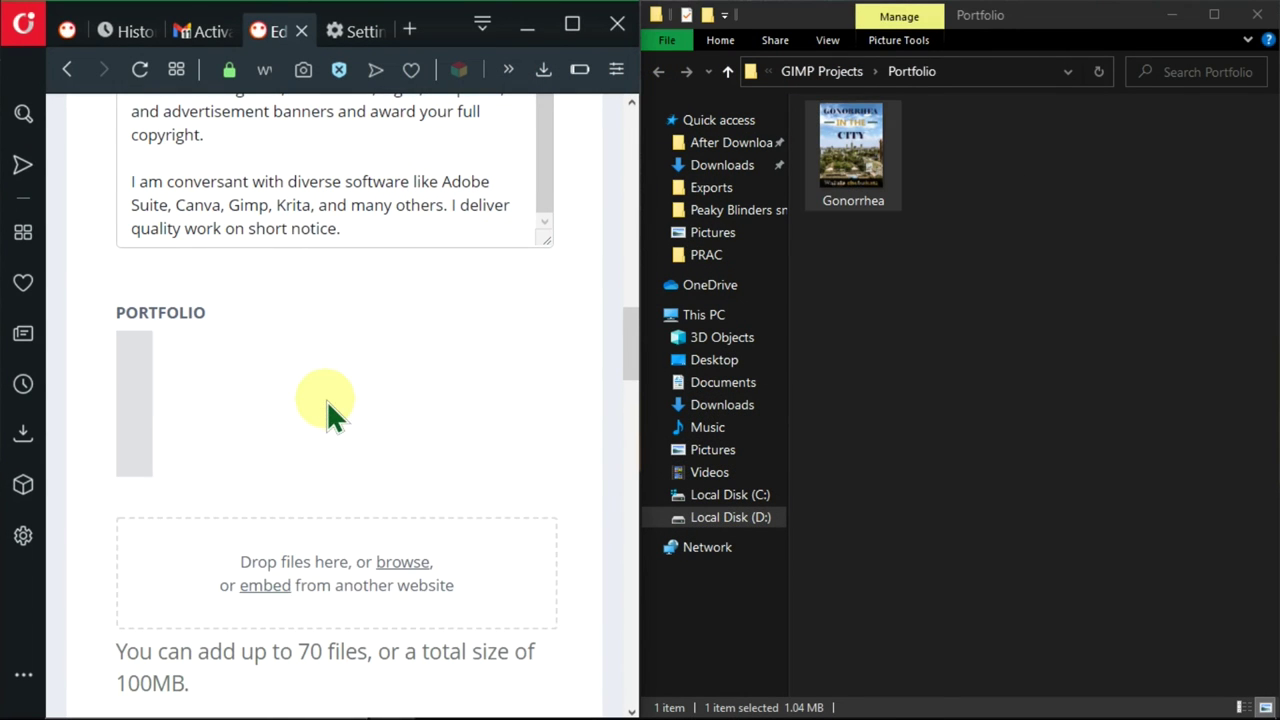
click(575, 34)
scroll(820, 331, up, 1)
scroll(816, 326, down, 1)
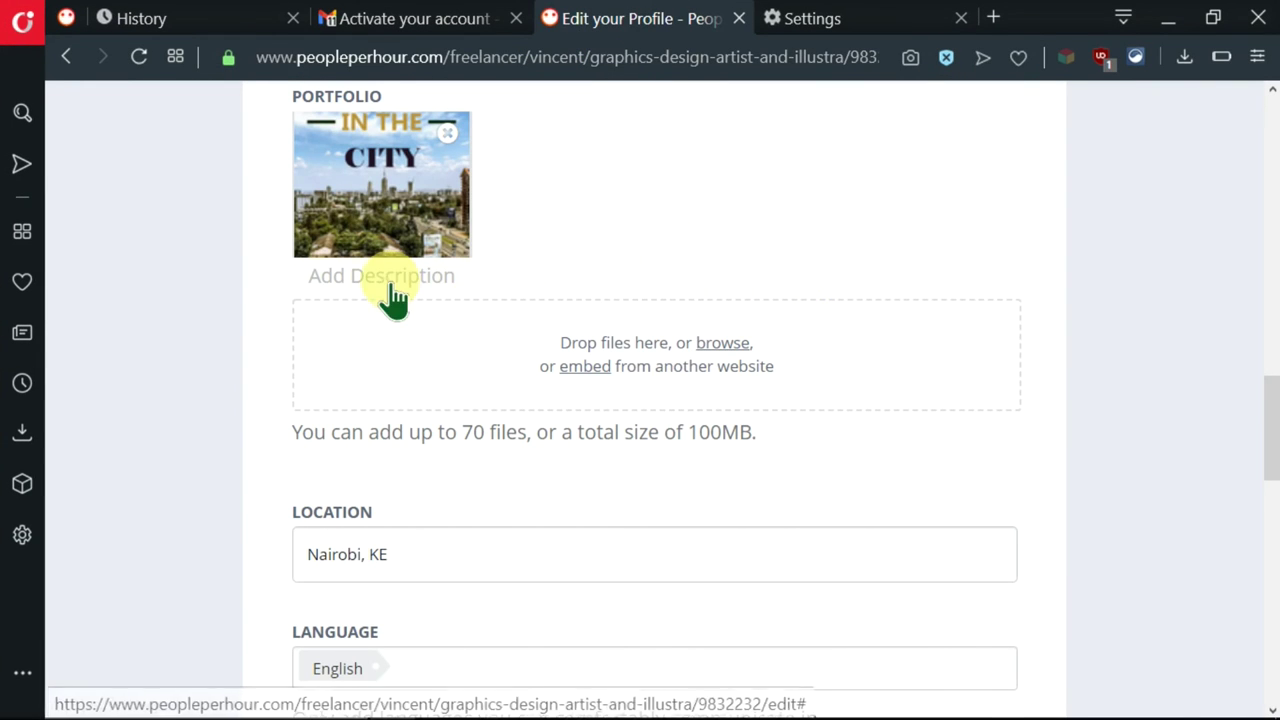
- Describe the poster as 'My sample poster which may be a banner advert, book cover or movie thumbnail.'
click(338, 281)
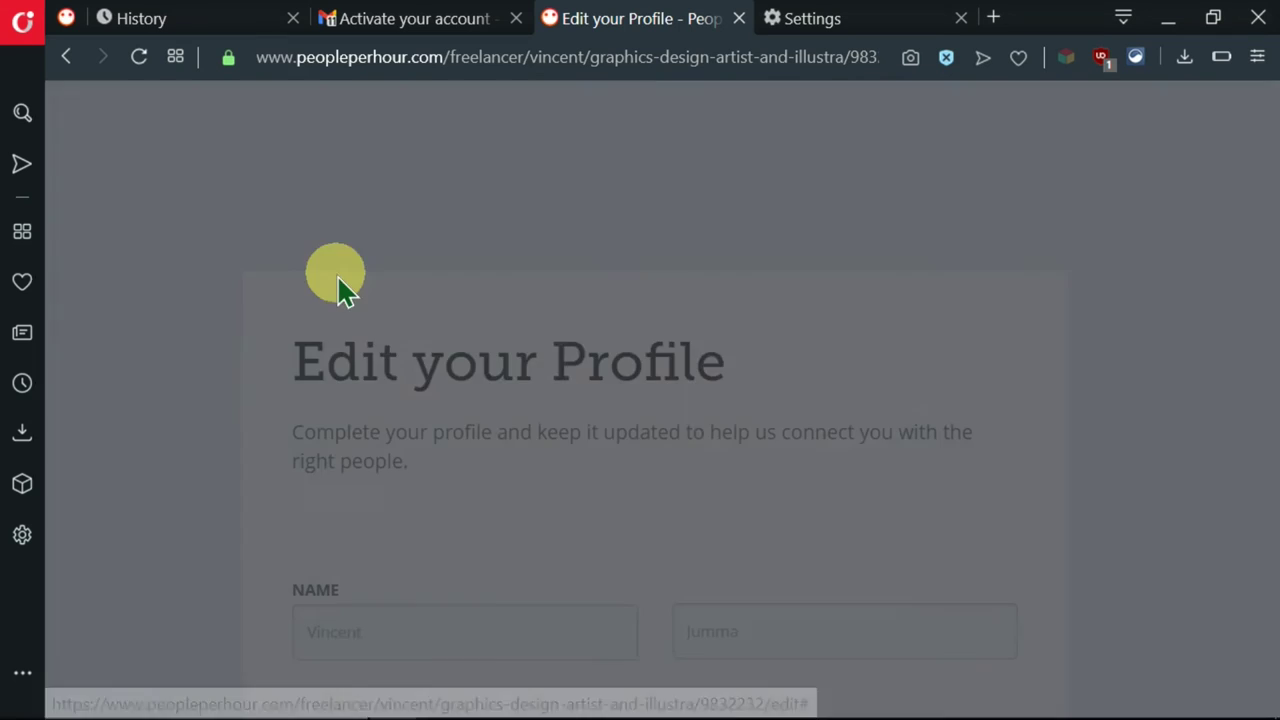
click(786, 540)
text(My sam)
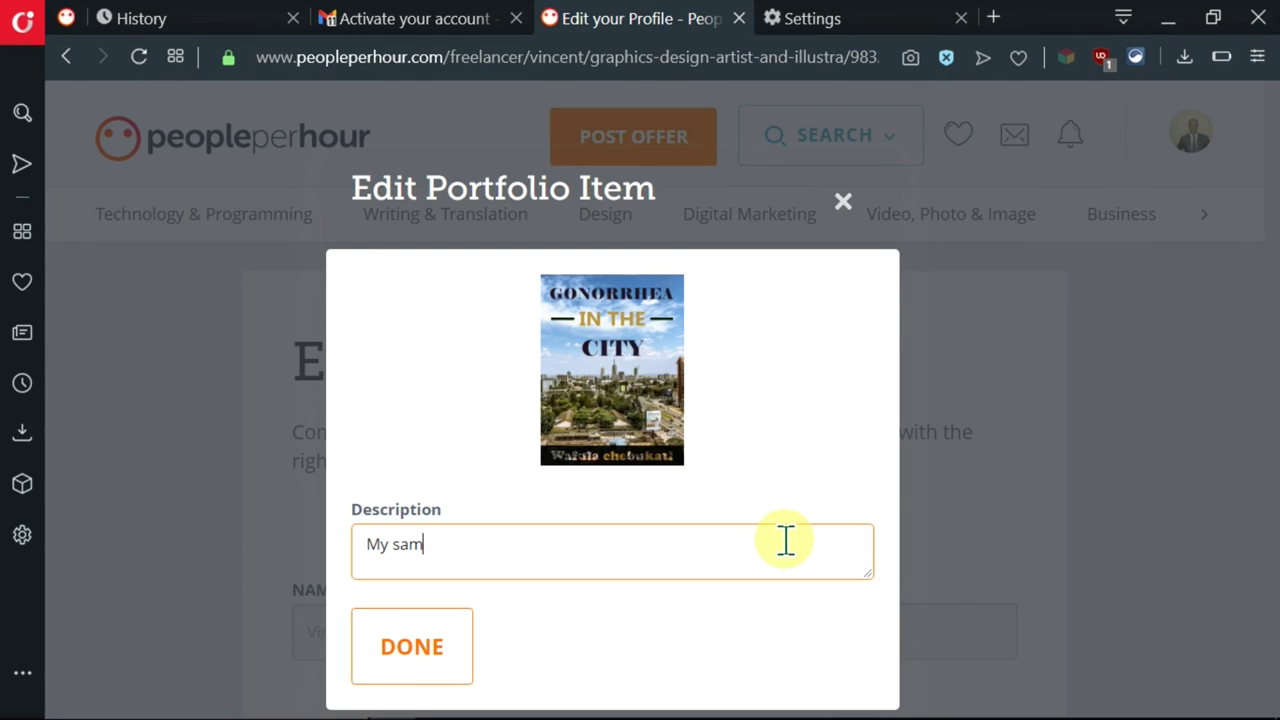
text(ple poster which may be a banner advert, book cover or movie thumbnail.)
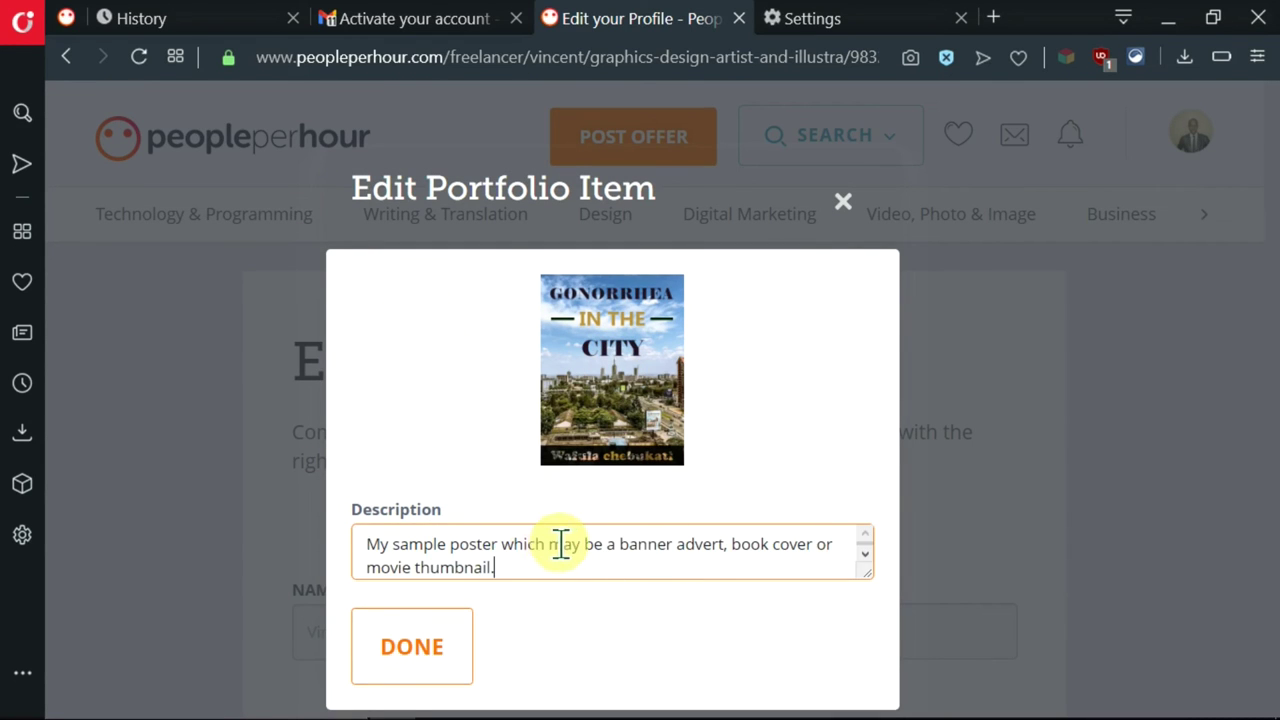
click(416, 652)
- Tick Advertising, Art, Marketing, Publishing and PR in the Industry Expertise list
scroll(634, 521, down, 10)
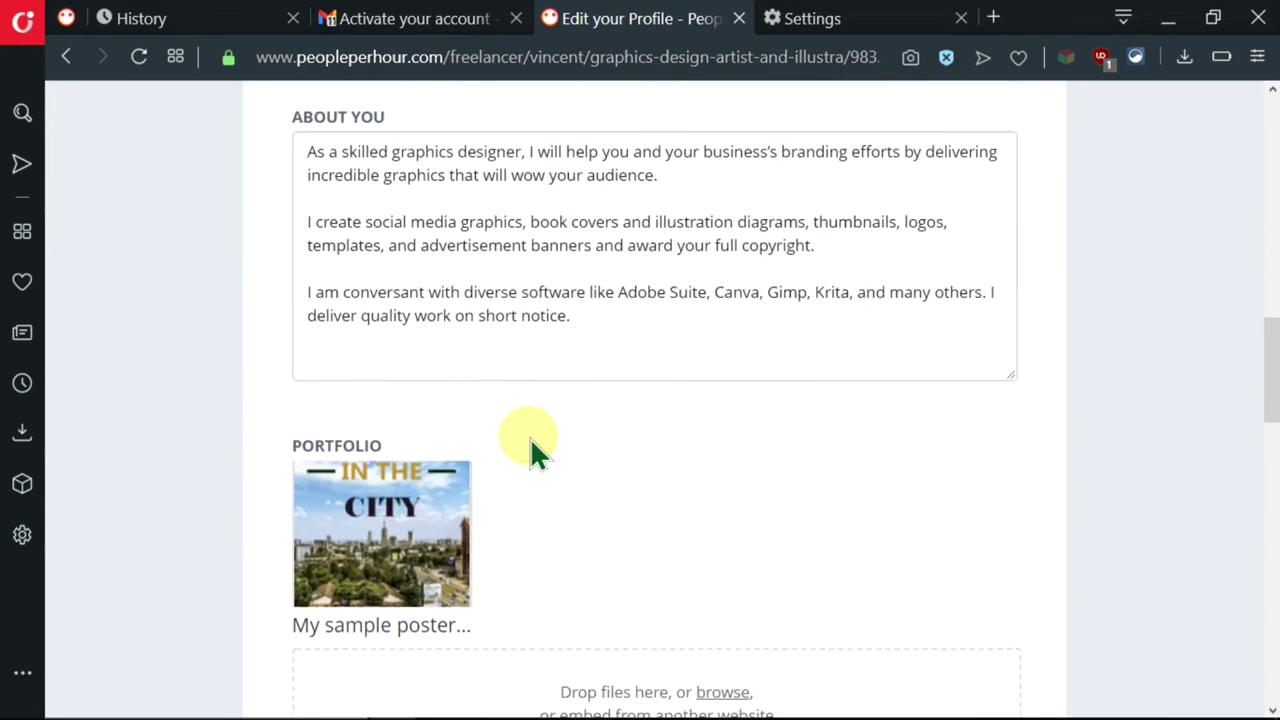
scroll(777, 356, down, 6)
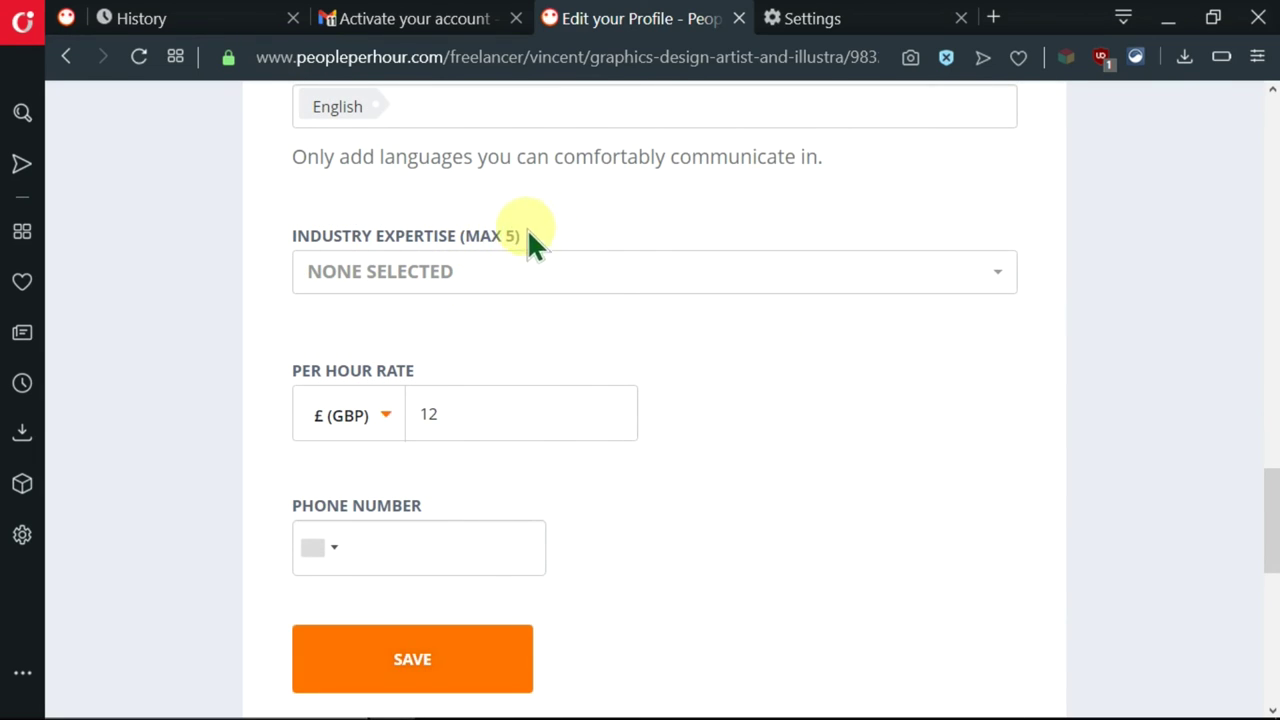
click(1010, 273)
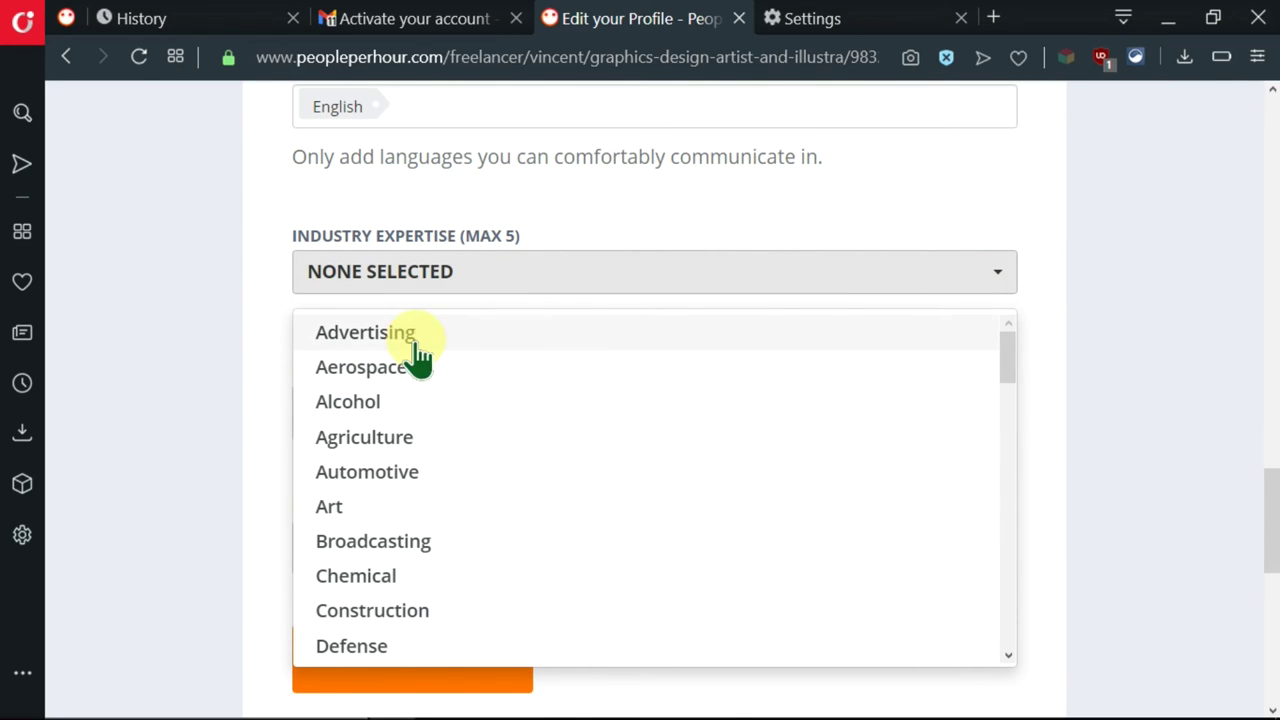
scroll(667, 418, down, 1)
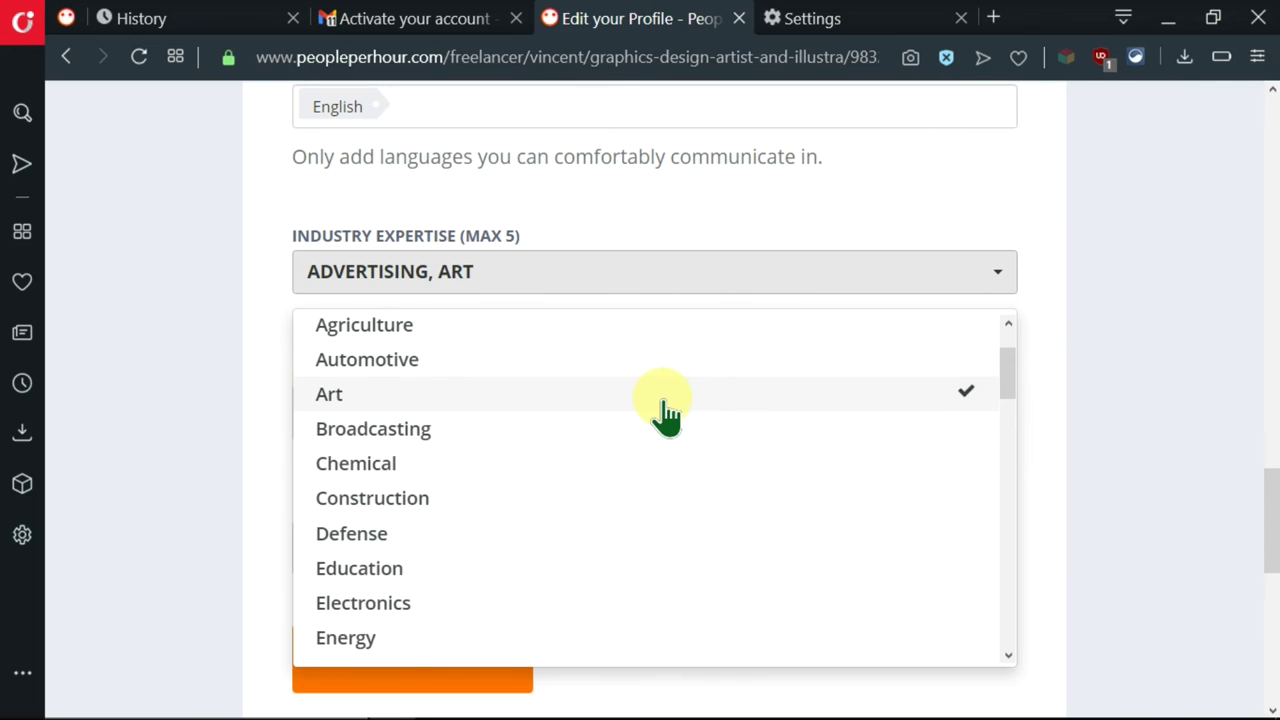
scroll(543, 466, down, 5)
scroll(543, 466, up, 1)
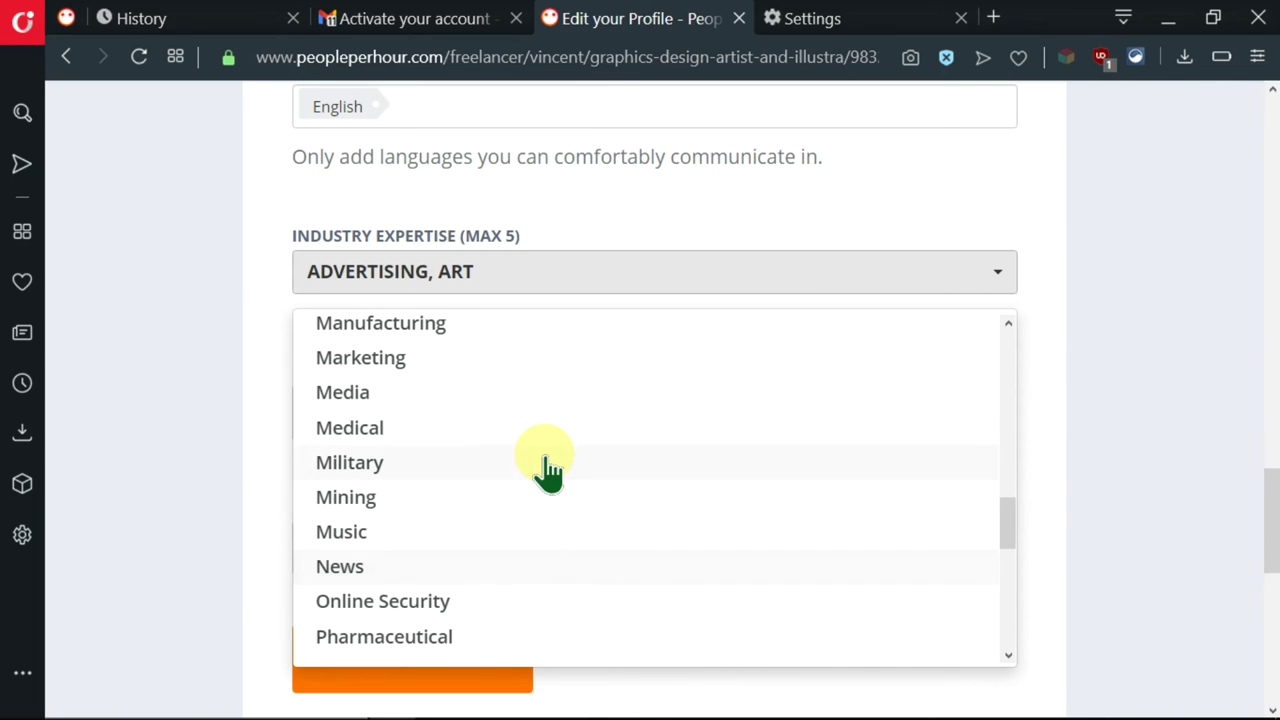
click(468, 362)
scroll(500, 434, down, 3)
click(512, 405)
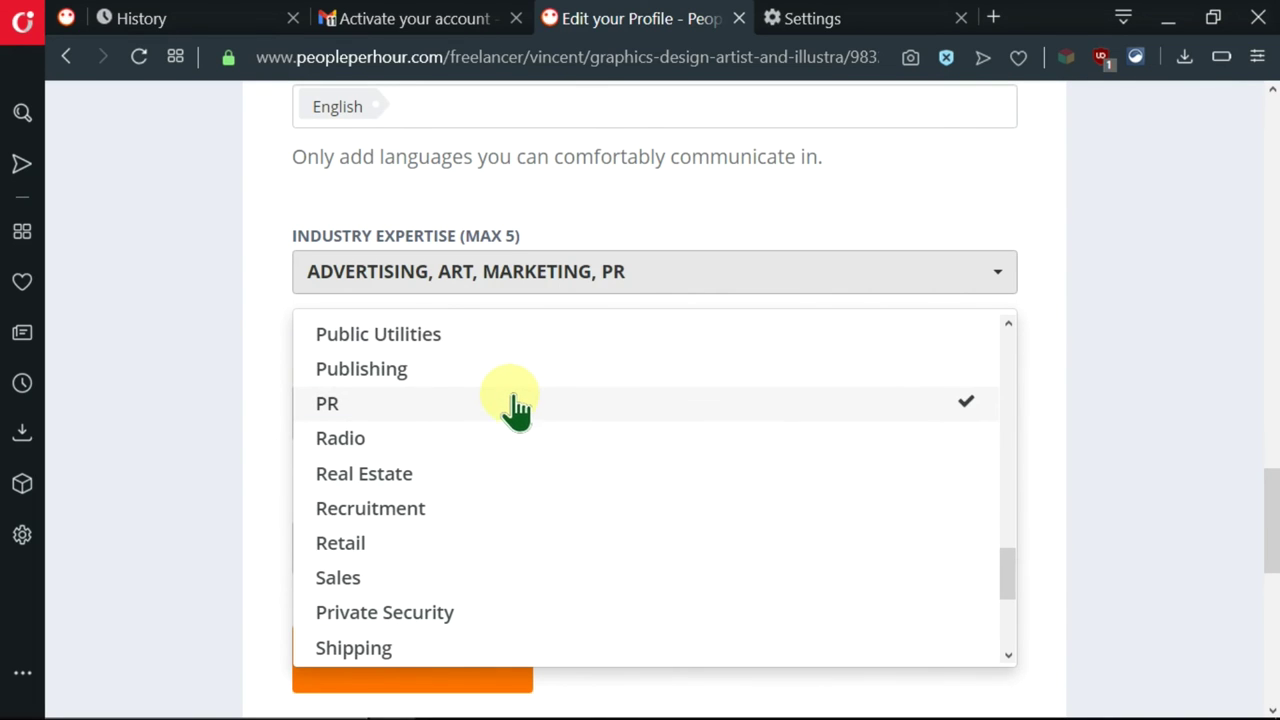
click(518, 371)
scroll(520, 410, down, 2)
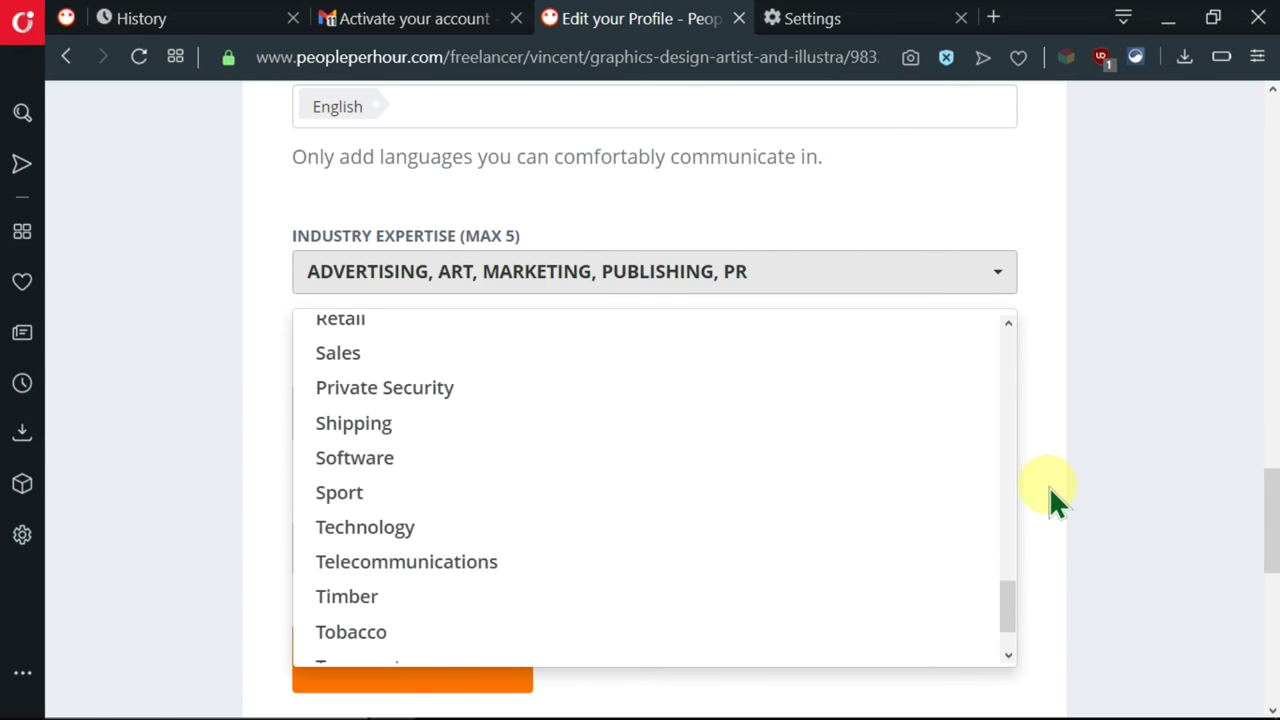
click(1049, 486)
- Focus the phone number field and look back over the profile form
scroll(1049, 486, down, 1)
click(366, 445)
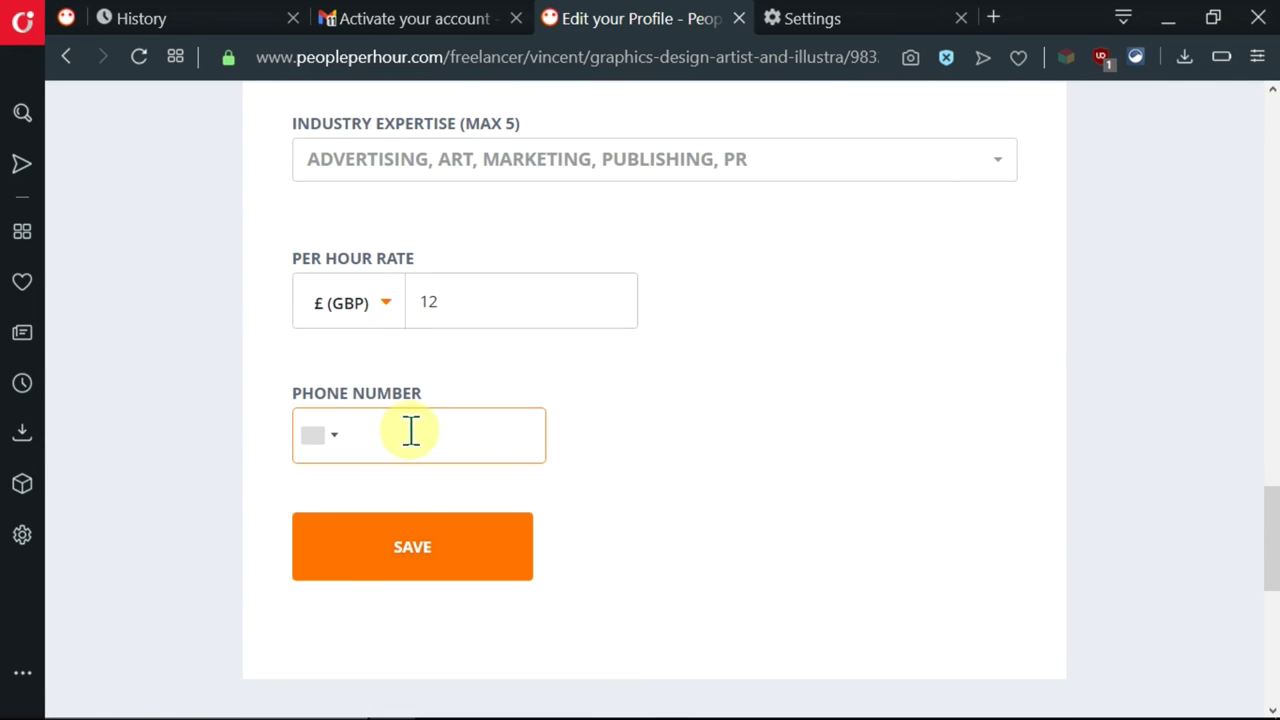
scroll(400, 323, down, 1)
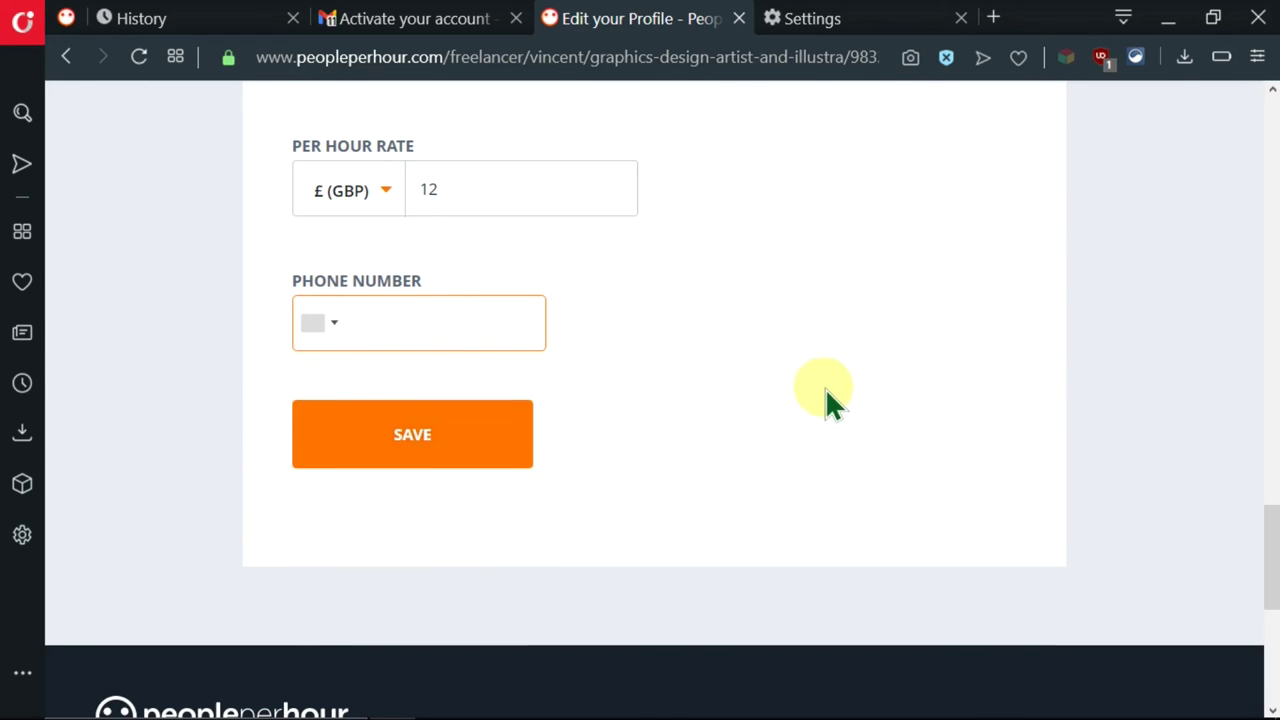
scroll(826, 387, up, 3)
scroll(828, 398, up, 5)
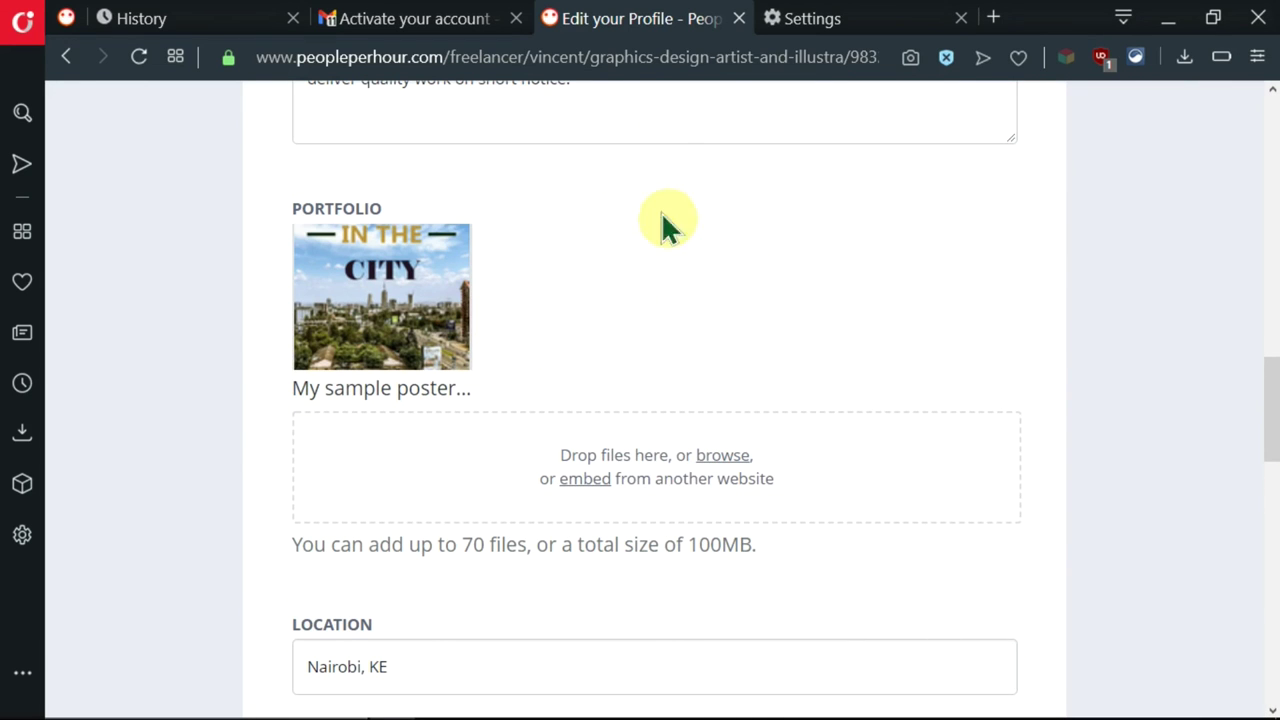
scroll(760, 206, up, 3)
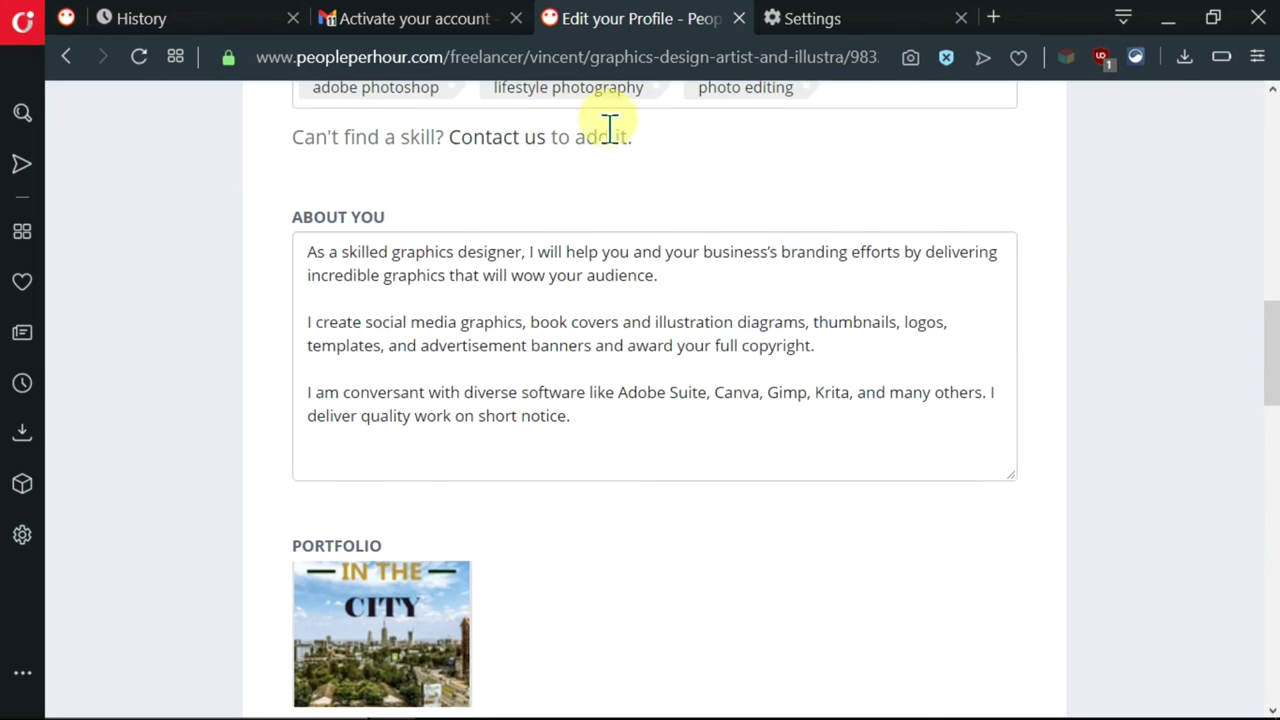
scroll(610, 180, up, 2)
scroll(682, 282, up, 3)
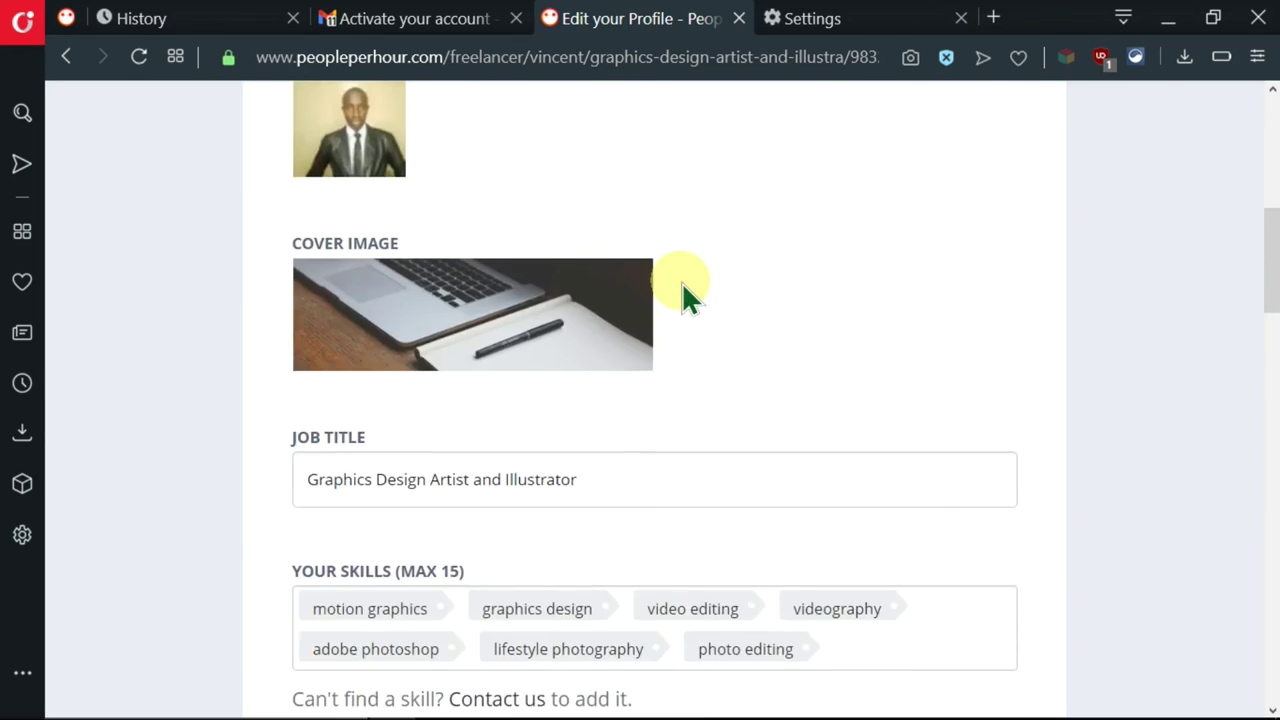
scroll(676, 283, down, 15)
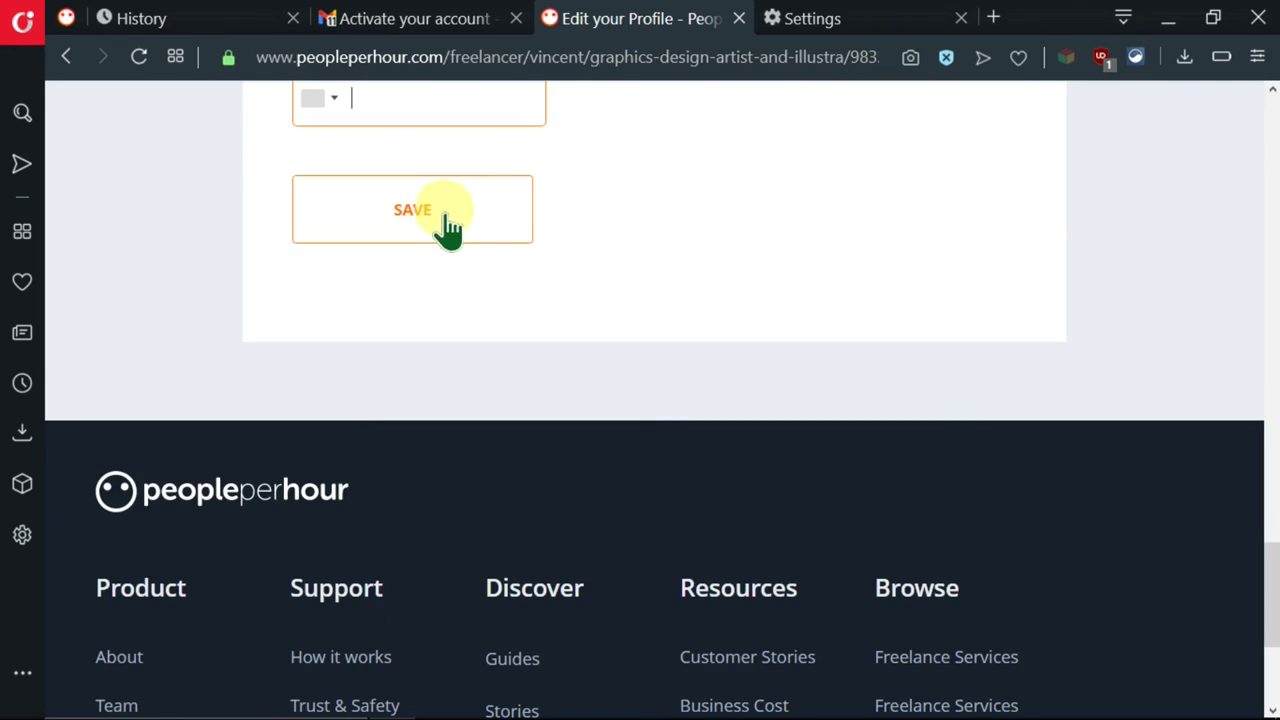
- Save the Edit your Profile form so the updates go to moderation
click(474, 227)
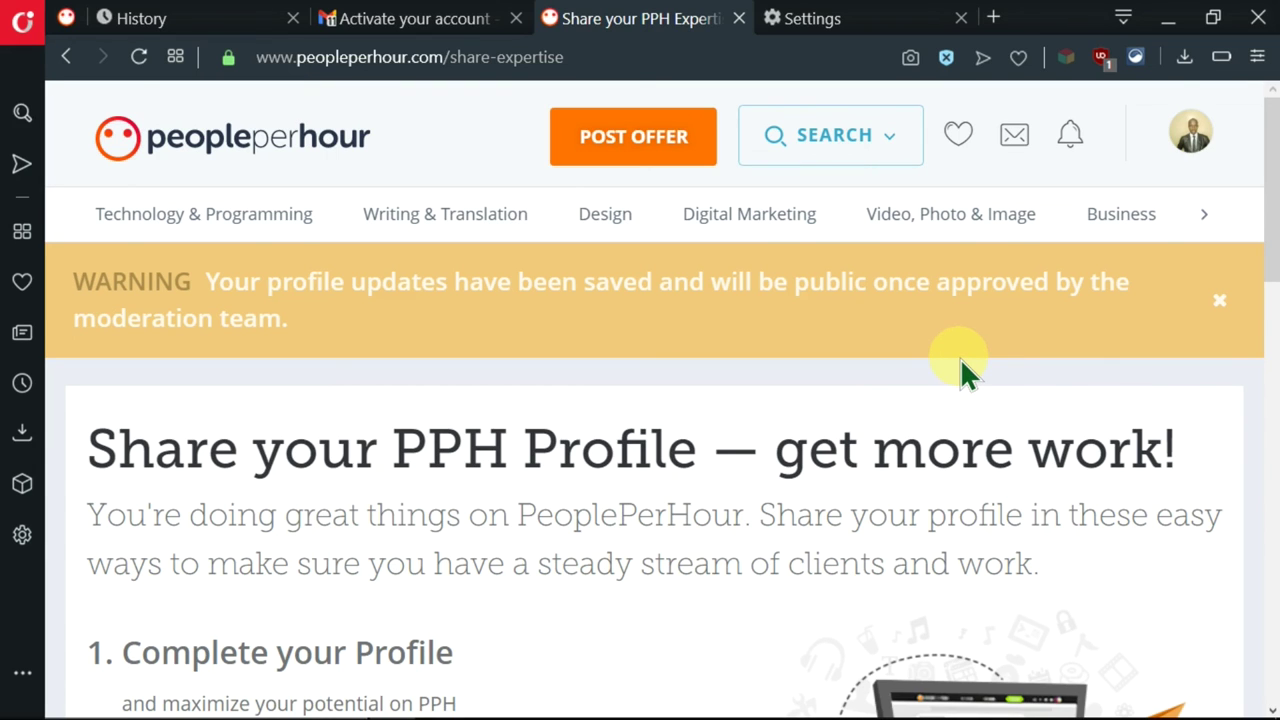
scroll(960, 358, down, 1)
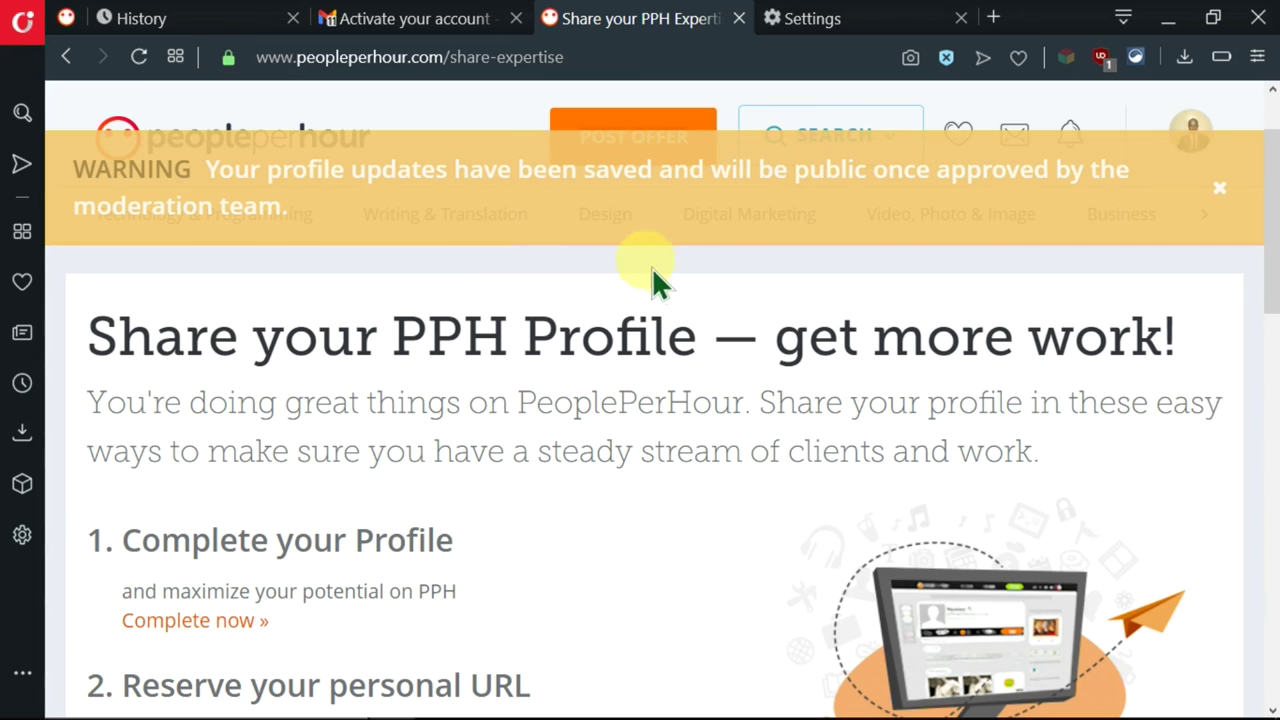